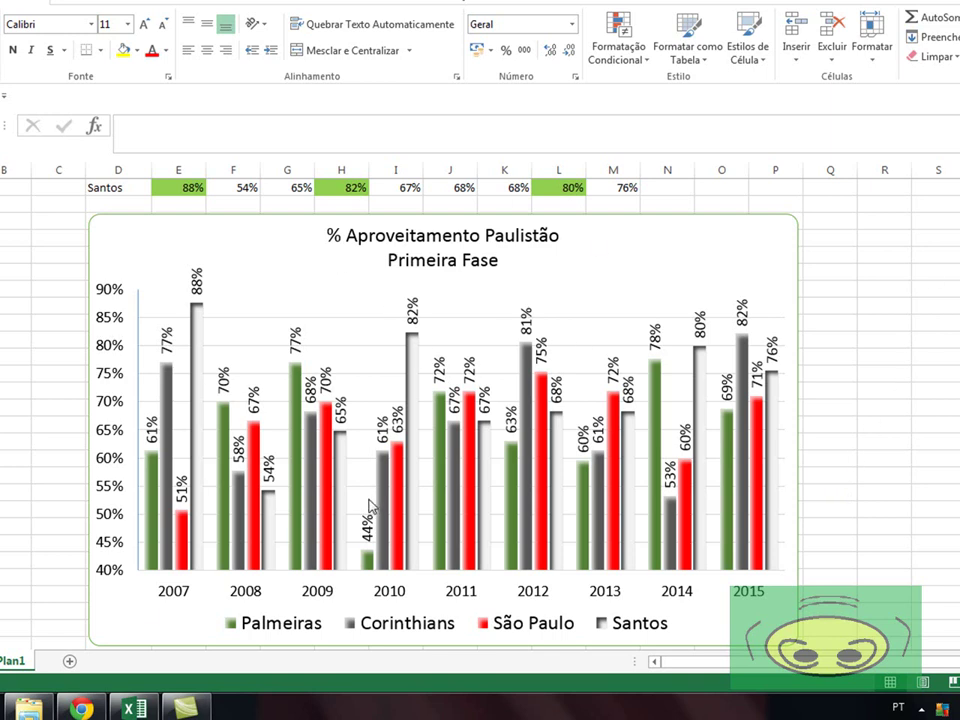
# Examine the % Aproveitamento Paulistão chart together with the points and percentage tables above it.
pyautogui.click(884, 357)
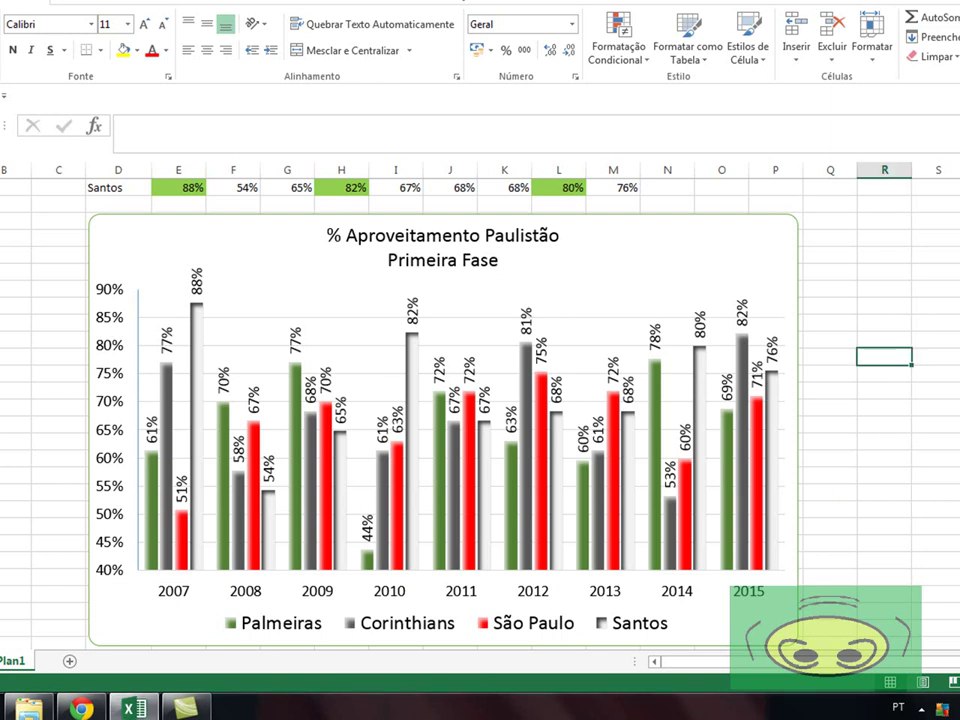
pyautogui.scroll(3, 480, 400)
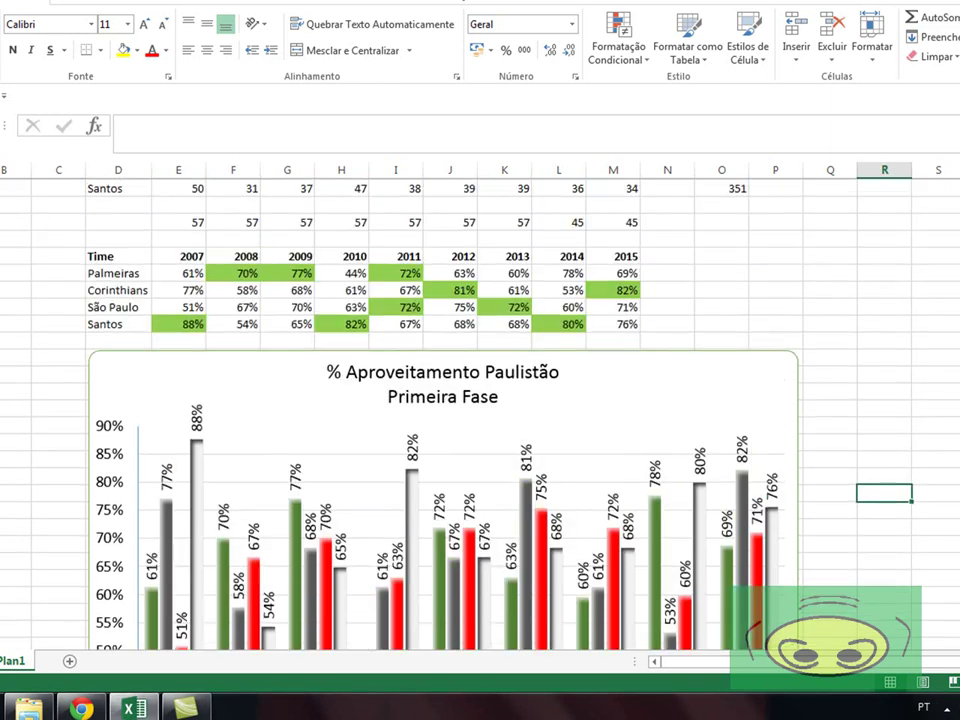
pyautogui.scroll(3, 480, 400)
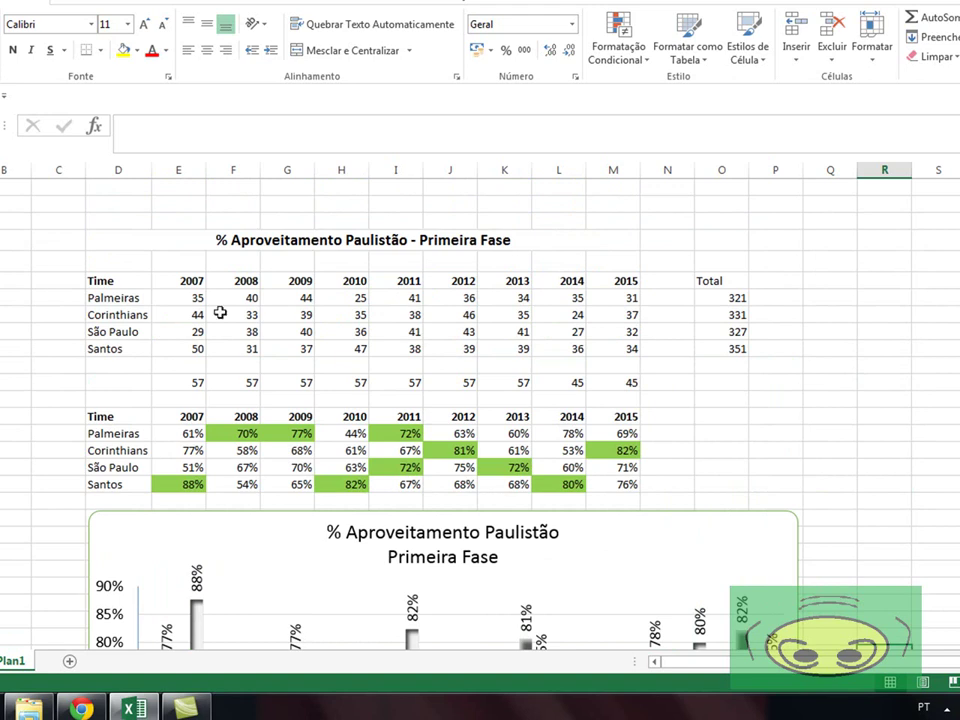
pyautogui.scroll(-1, 530, 317)
pyautogui.scroll(-7, 530, 317)
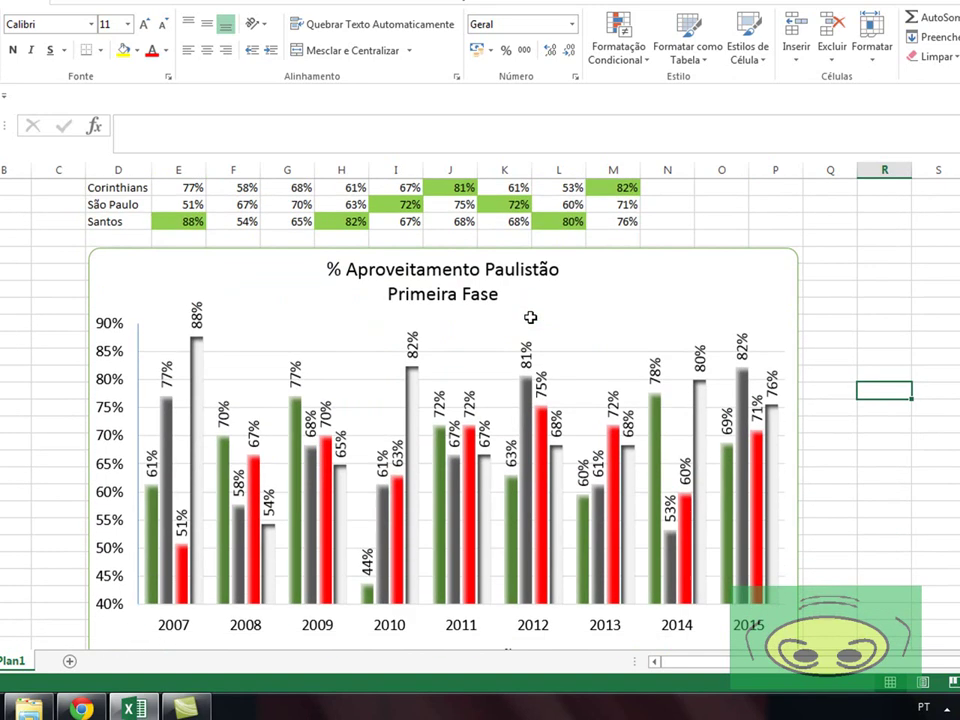
pyautogui.scroll(2, 530, 317)
pyautogui.scroll(-1, 724, 530)
pyautogui.scroll(-1, 724, 530)
pyautogui.scroll(6, 645, 470)
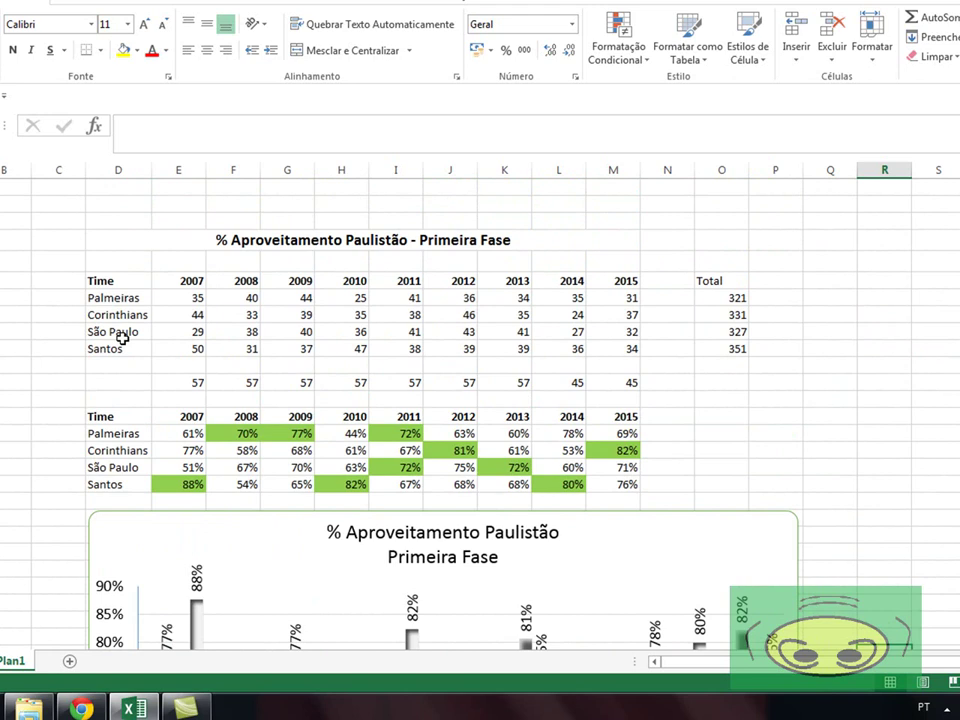
pyautogui.scroll(-2, 122, 339)
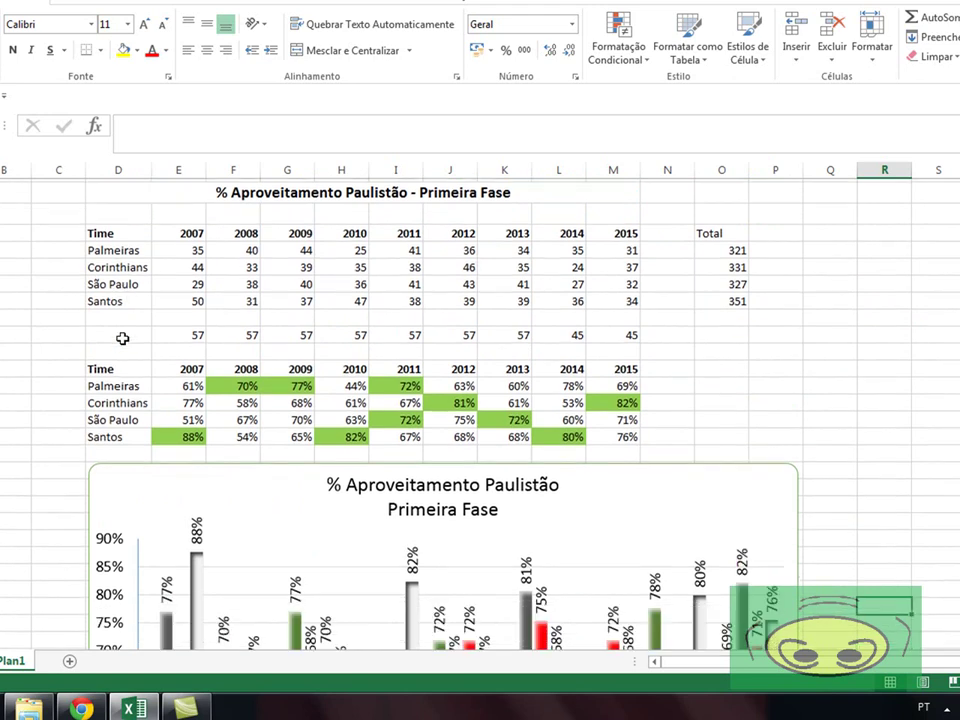
pyautogui.scroll(2, 122, 339)
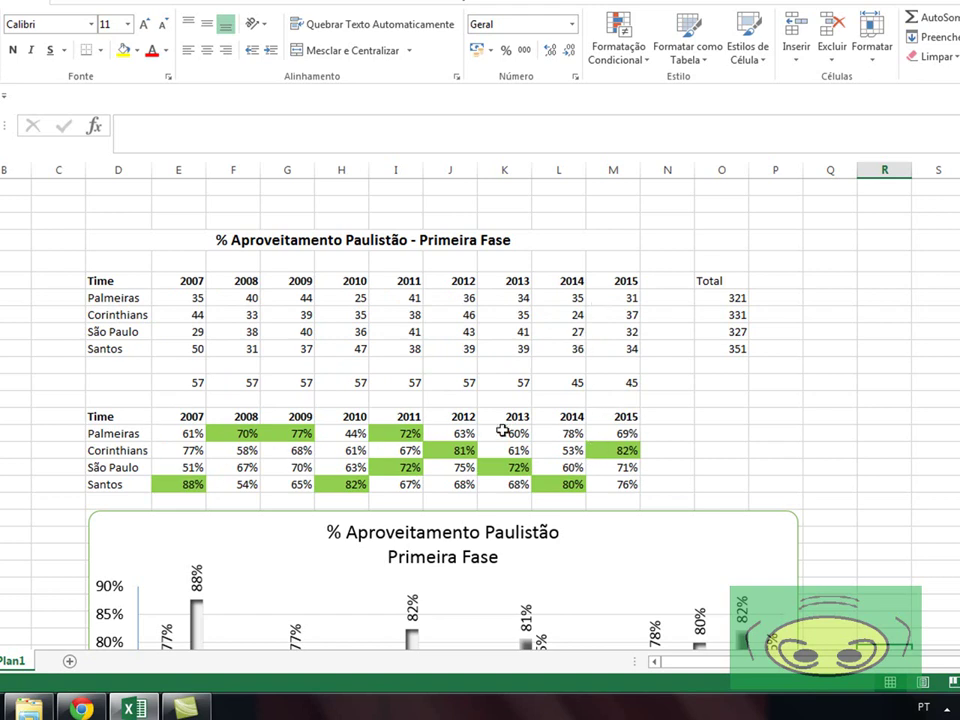
# Inspect the maximum-points formulas for 2007, 2013, 2014 and 2015, and the 2007 percentage formulas for Palmeiras and Santos with their source cells.
pyautogui.click(193, 436)
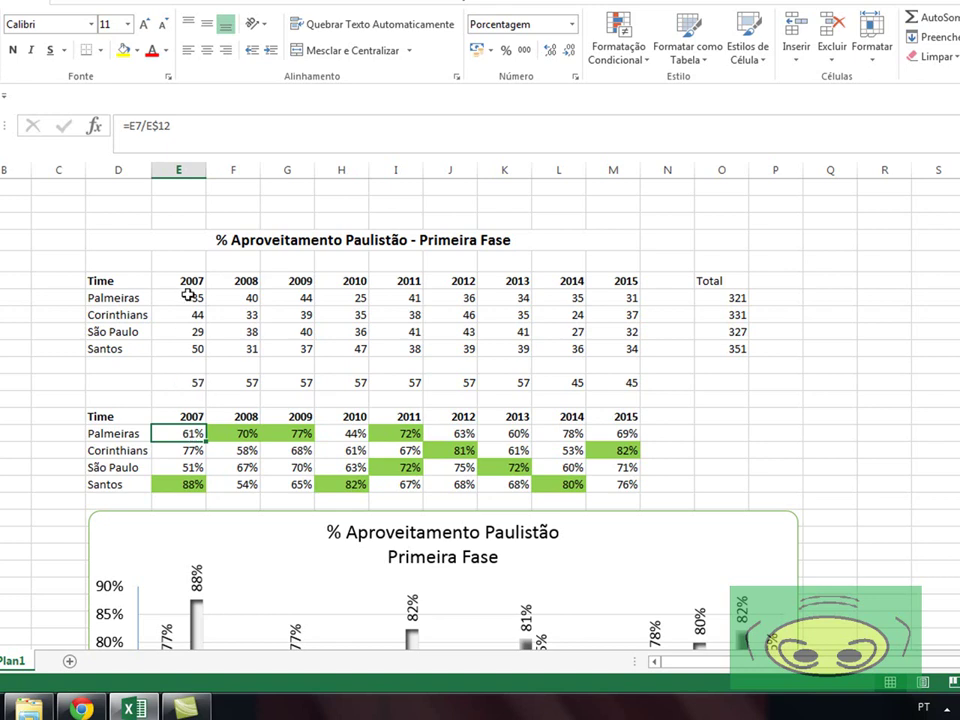
pyautogui.click(190, 386)
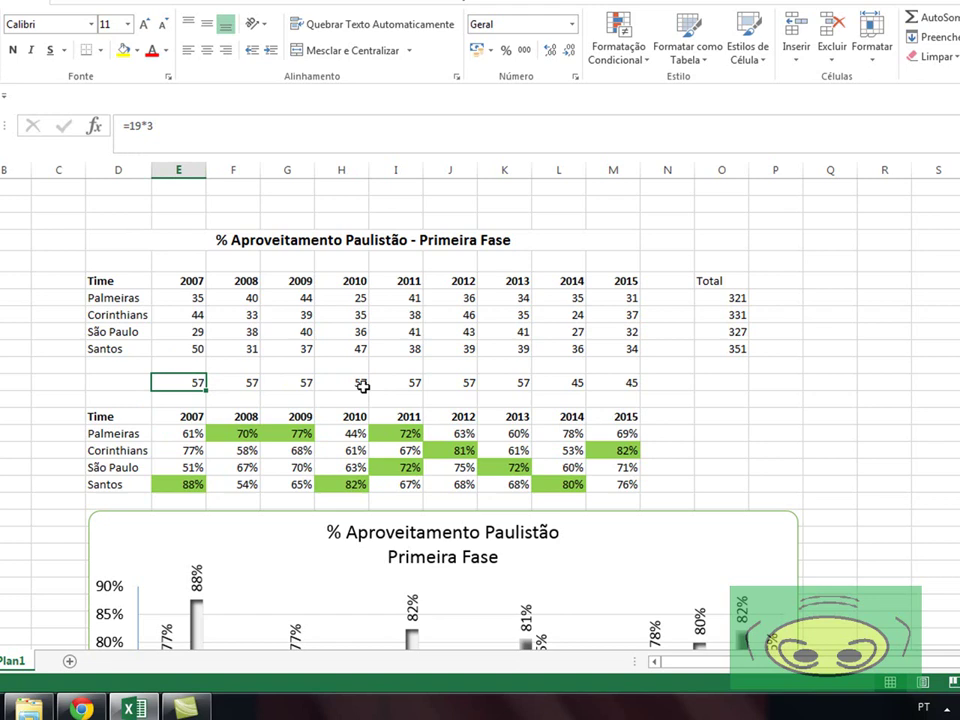
pyautogui.click(517, 383)
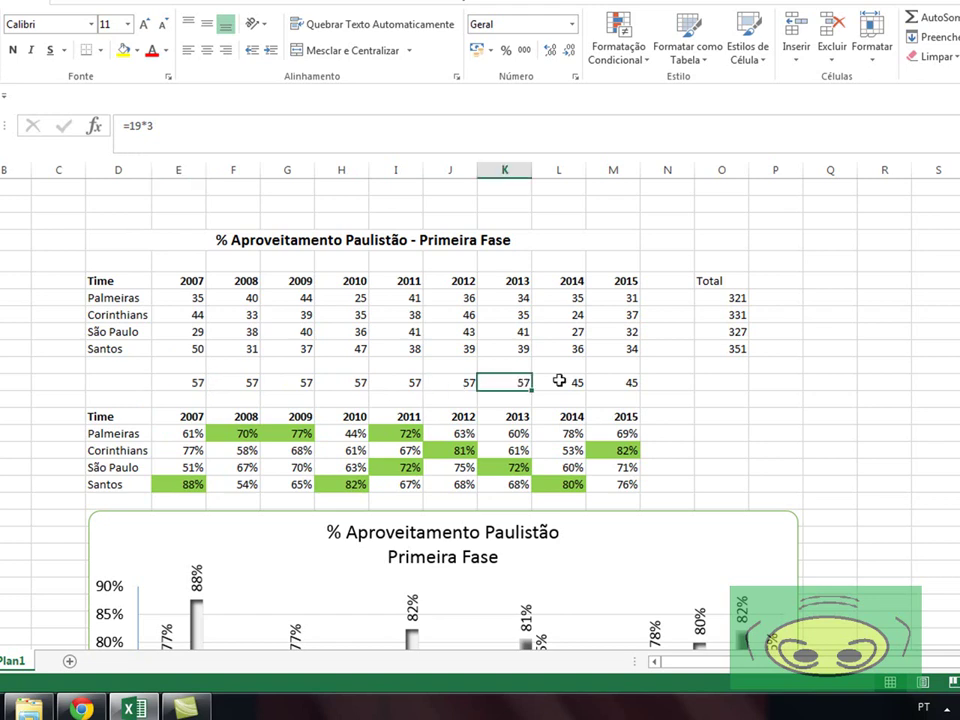
pyautogui.click(563, 384)
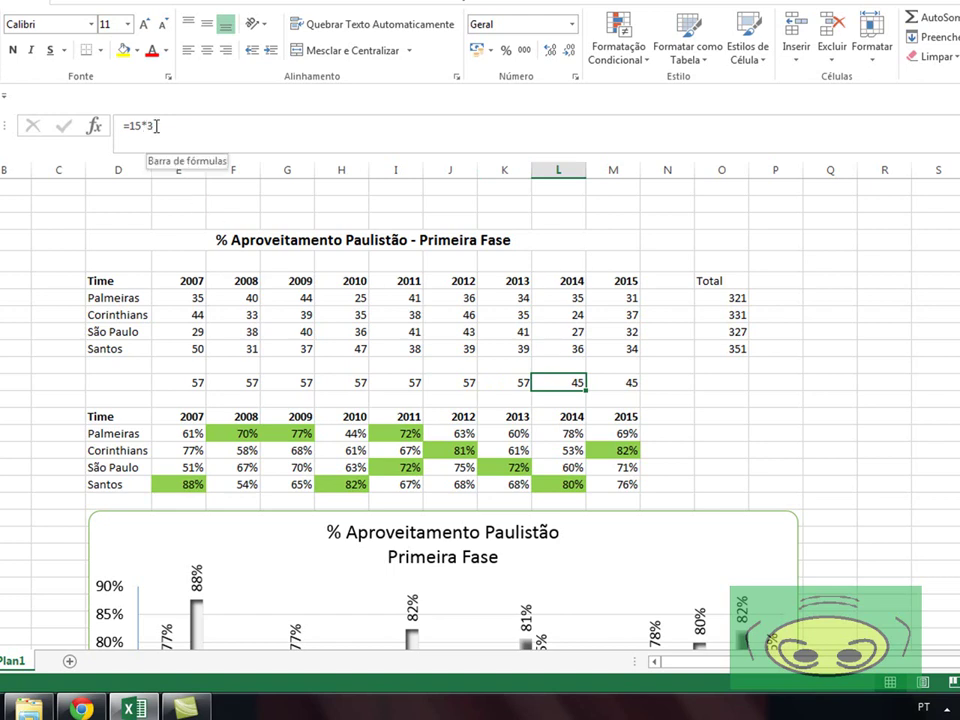
pyautogui.click(618, 384)
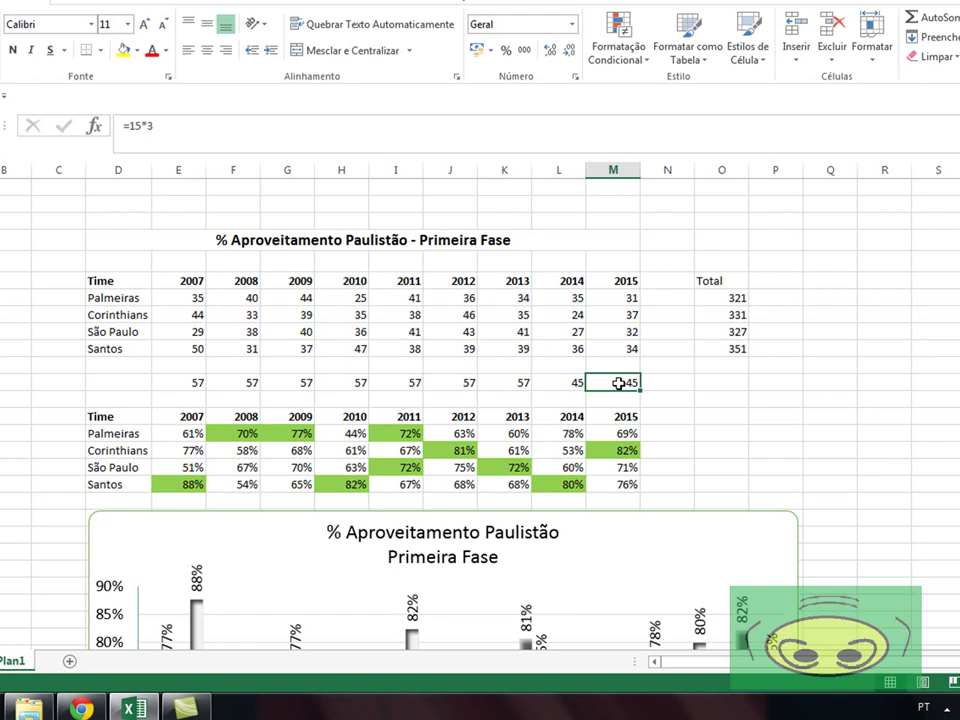
pyautogui.click(180, 433)
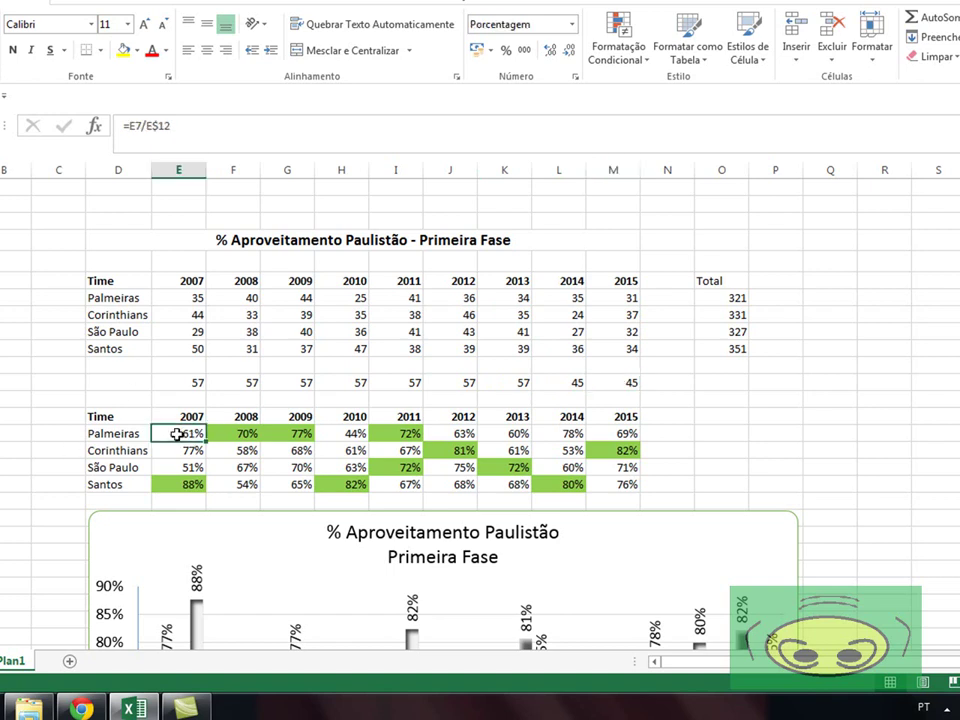
pyautogui.click(187, 298)
pyautogui.click(192, 383)
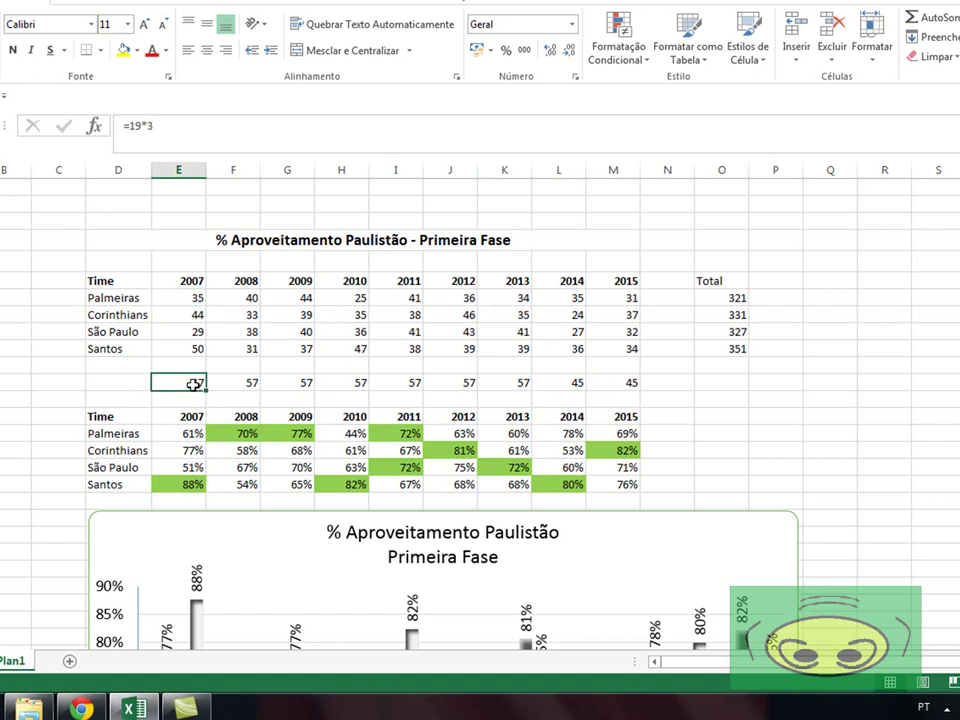
pyautogui.click(181, 435)
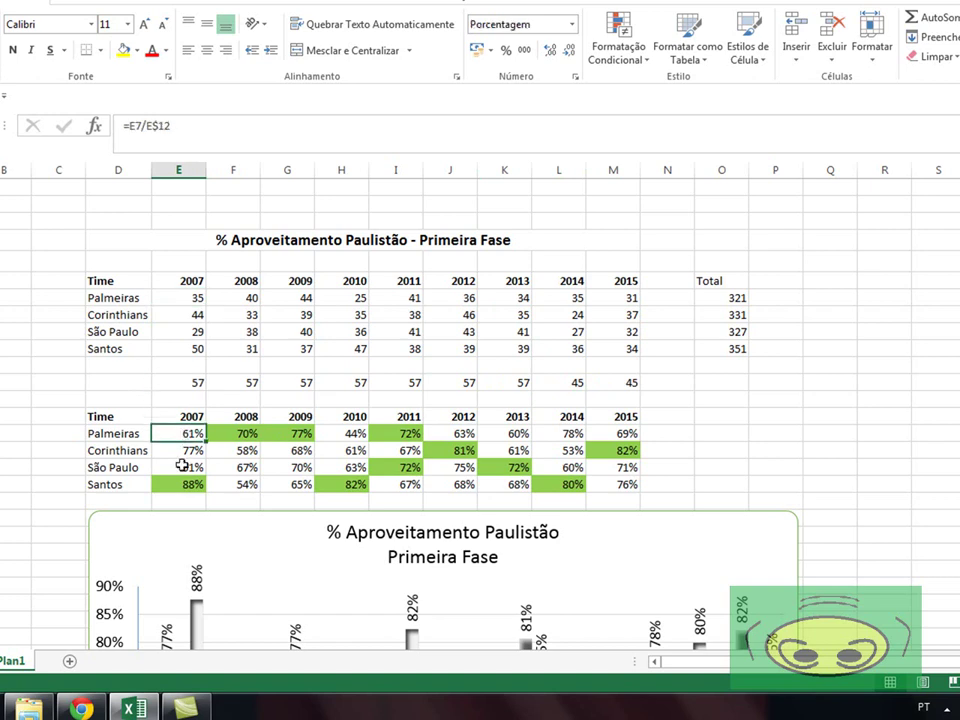
pyautogui.click(174, 488)
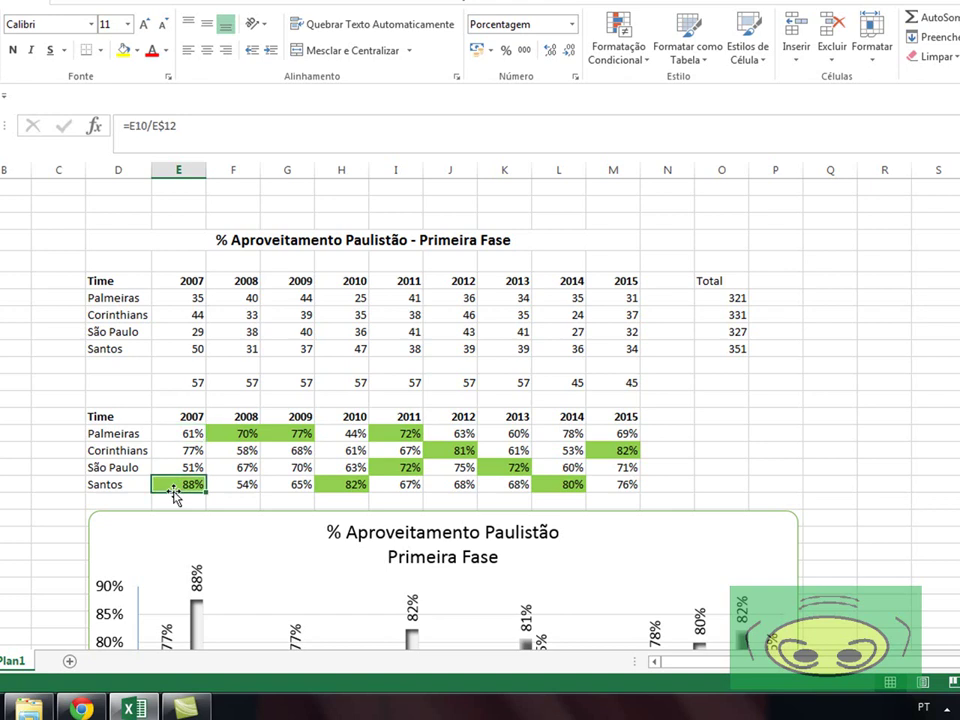
# Delete the existing % Aproveitamento Paulistão column chart below the percentage table.
pyautogui.scroll(-4, 174, 490)
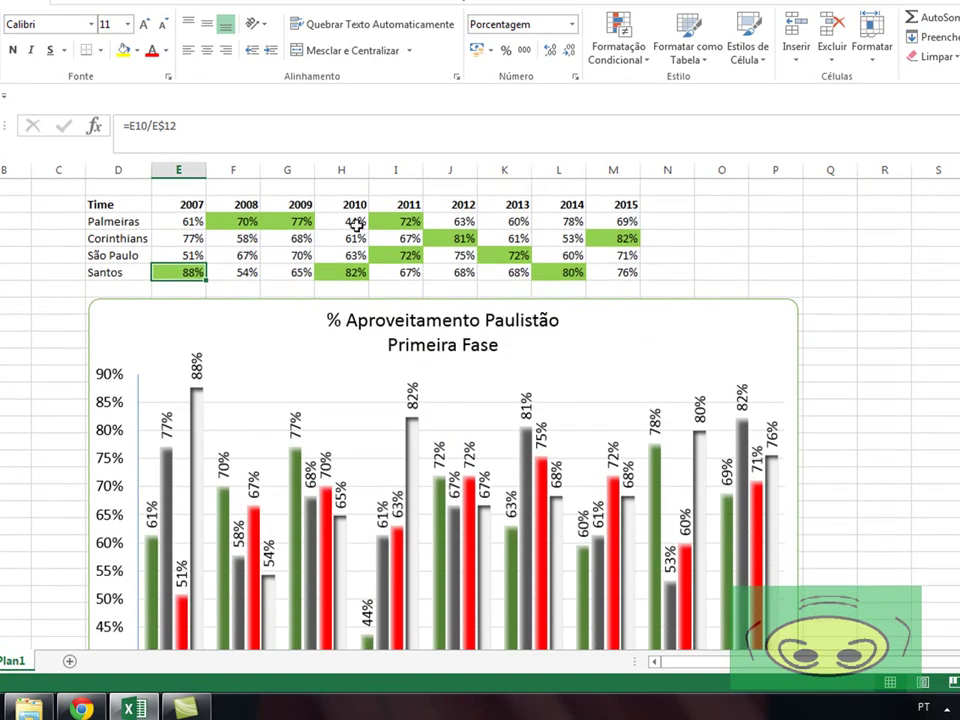
pyautogui.scroll(-2, 360, 240)
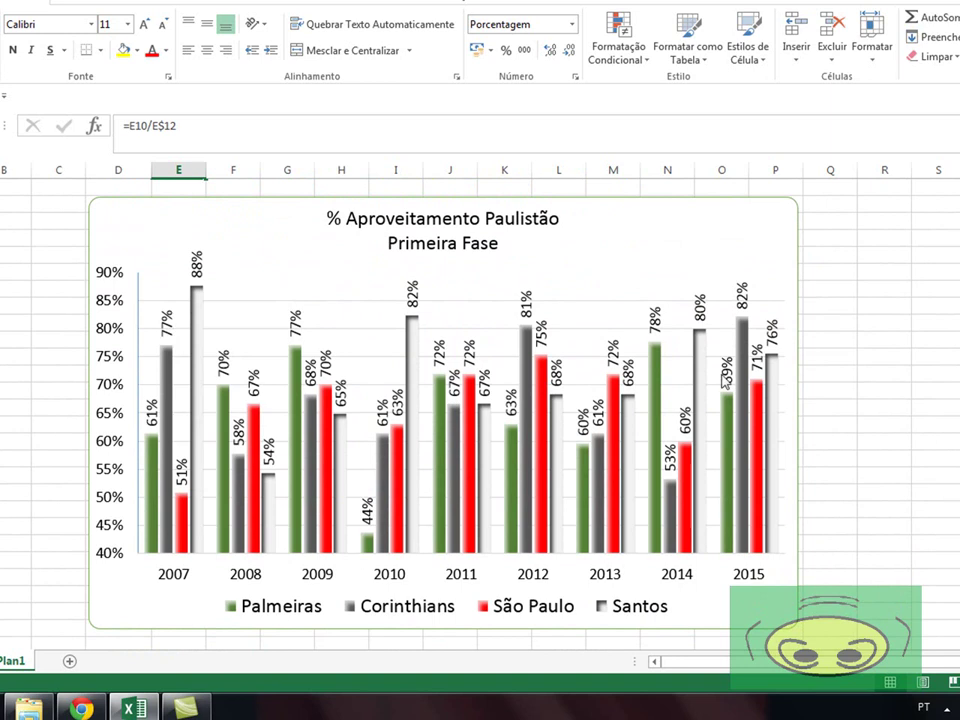
pyautogui.moveTo(314, 450)
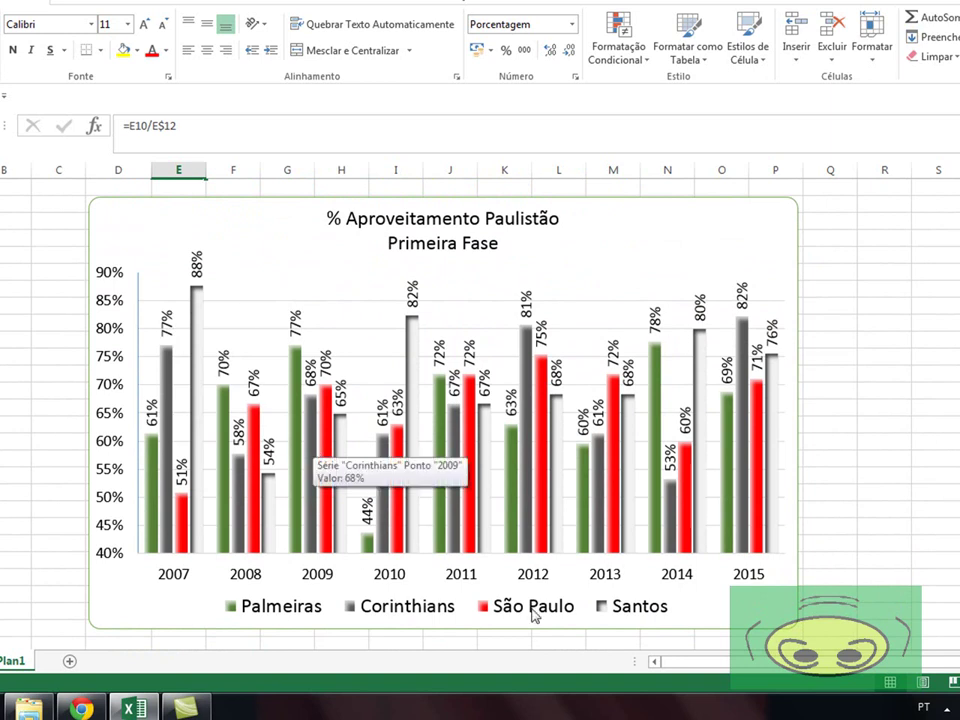
pyautogui.moveTo(383, 476)
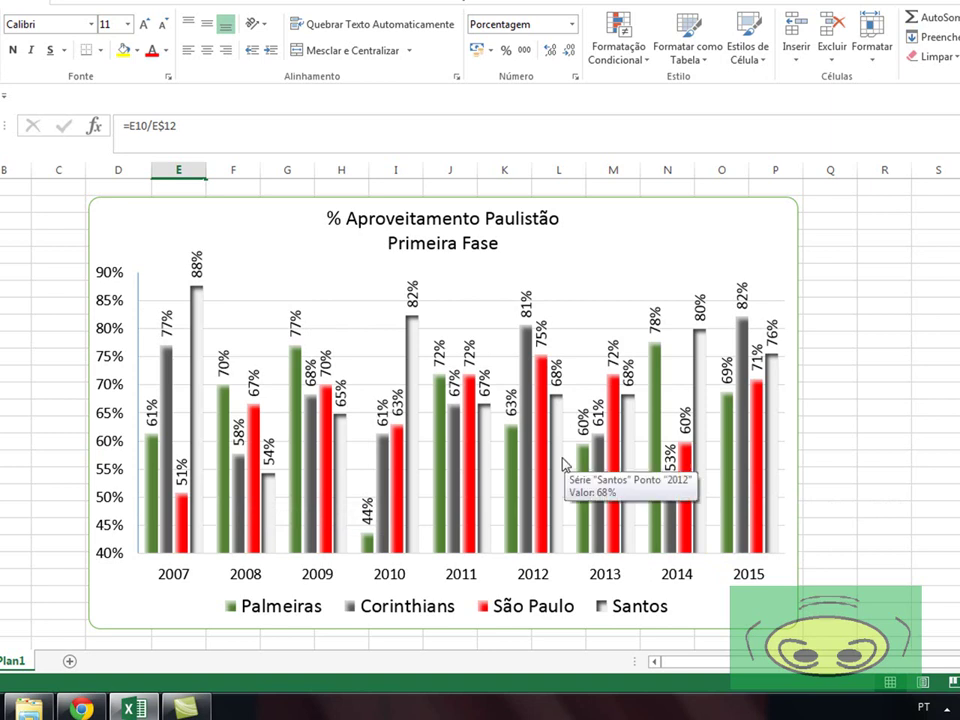
pyautogui.click(697, 247)
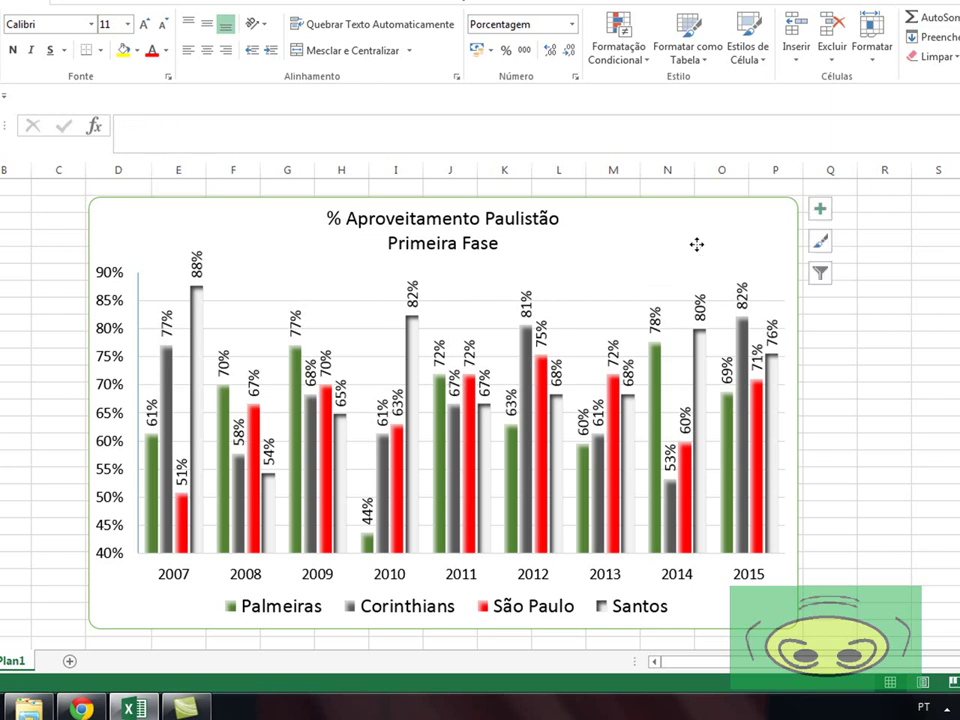
pyautogui.scroll(2, 696, 250)
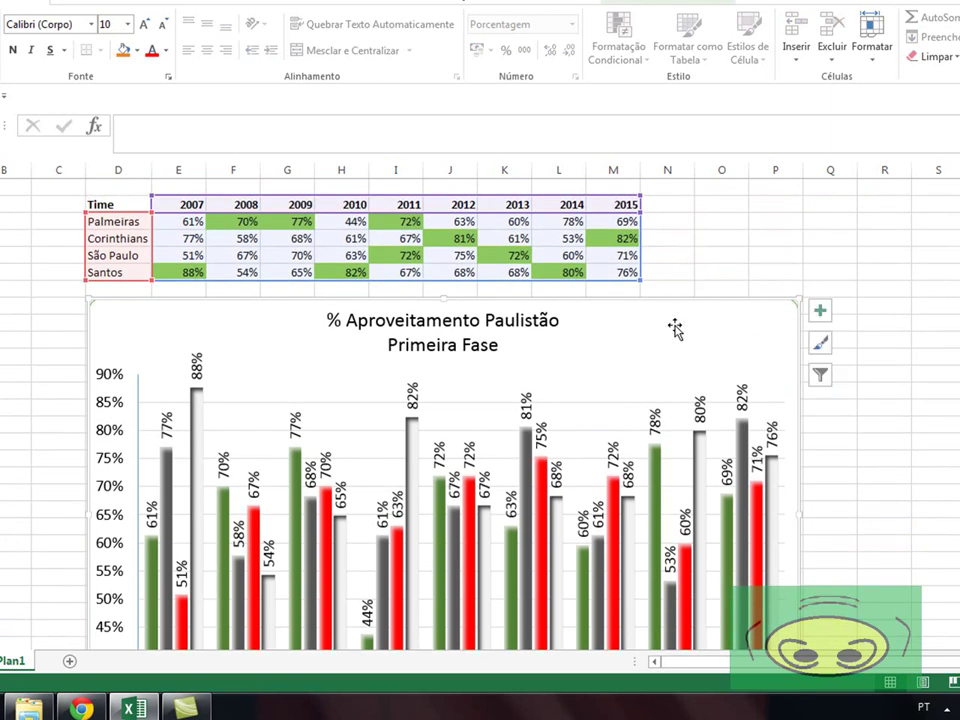
pyautogui.press('Delete')
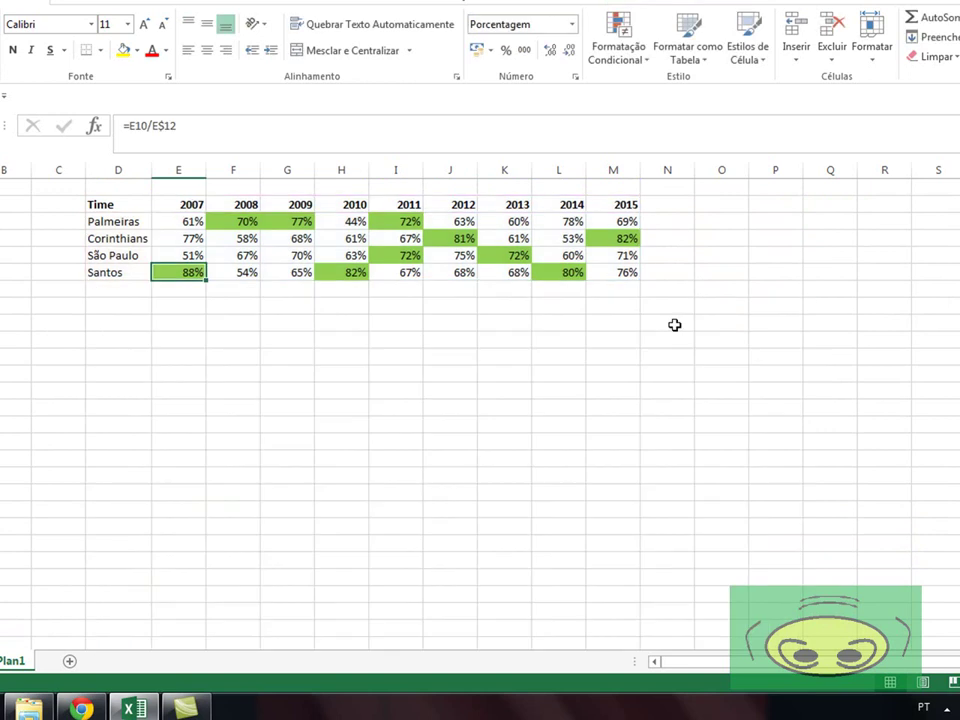
# Insert a recommended Colunas Agrupadas chart from the whole percentage table, from the Time header to the Santos 2015 value.
pyautogui.scroll(3, 314, 340)
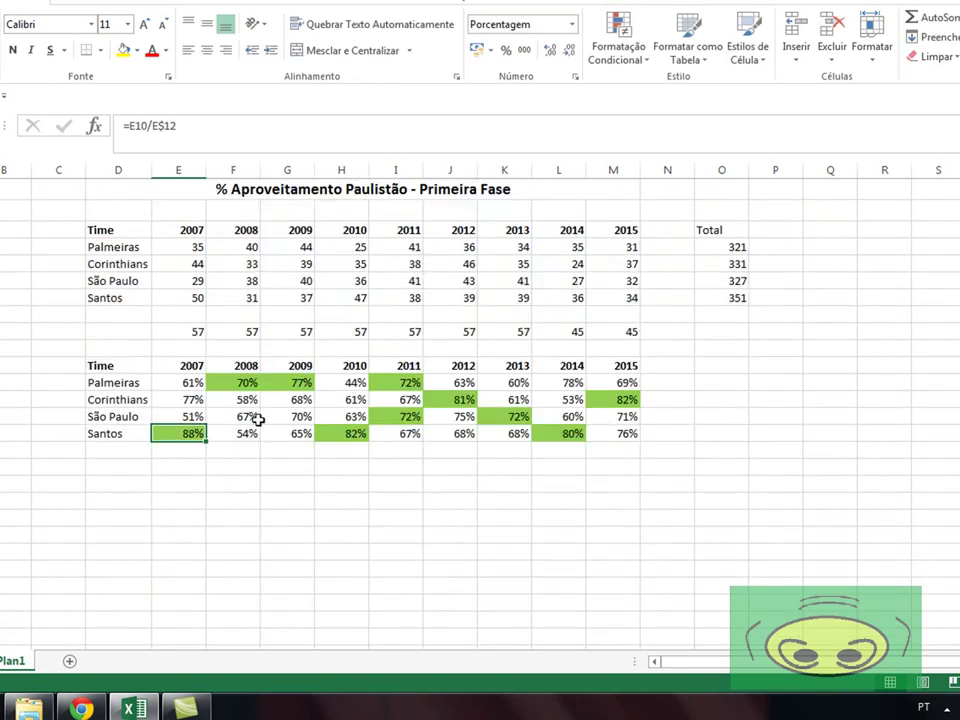
pyautogui.scroll(-2, 233, 274)
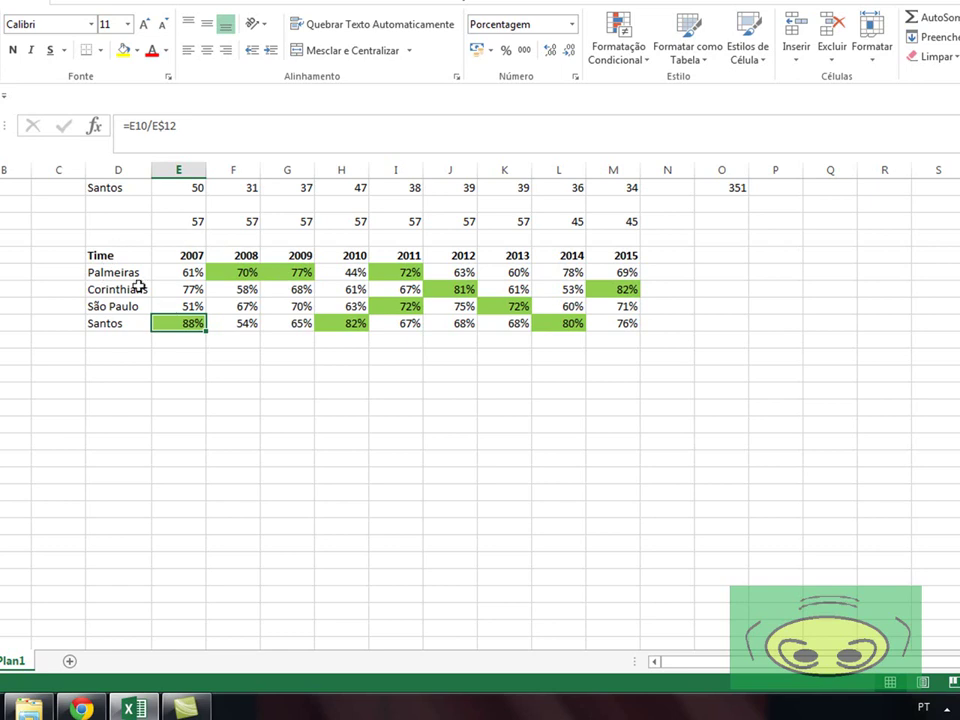
pyautogui.moveTo(115, 255); pyautogui.dragTo(624, 321)
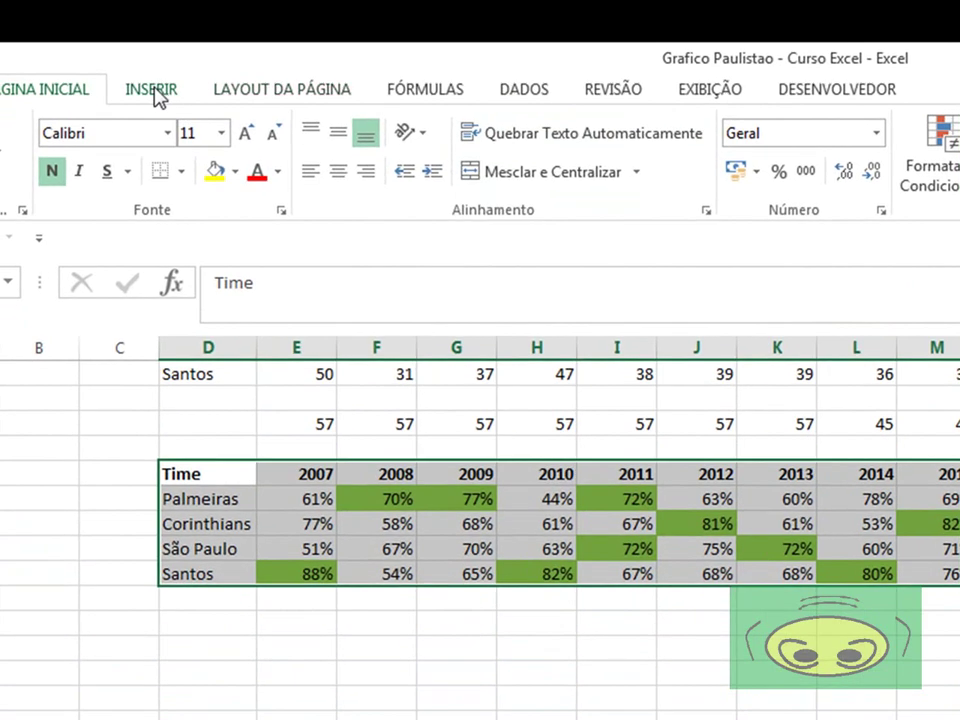
pyautogui.click(152, 90)
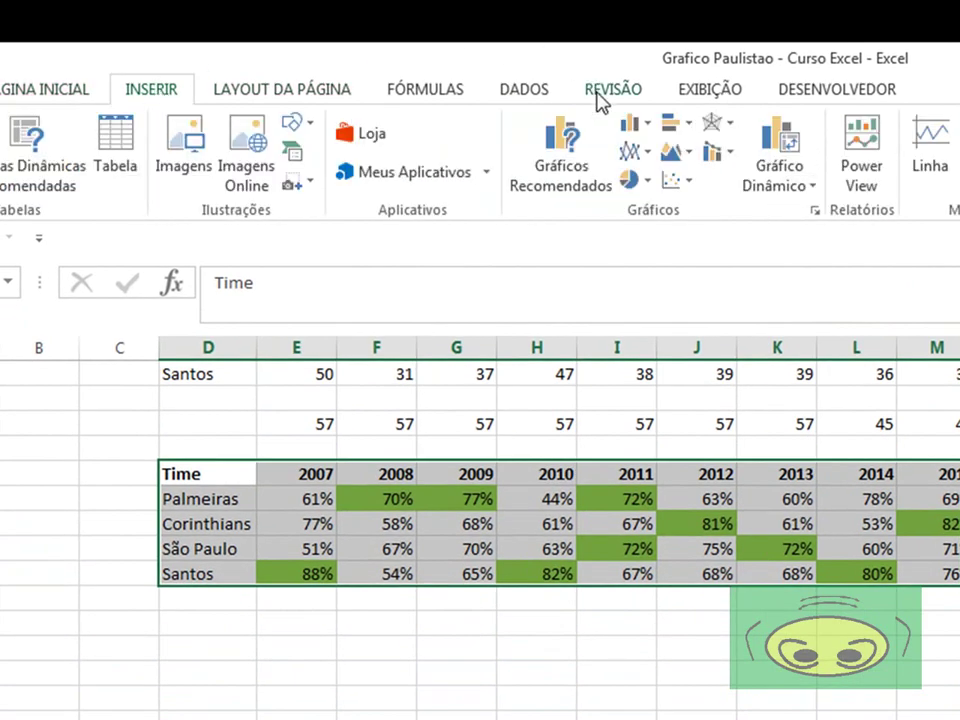
pyautogui.click(563, 158)
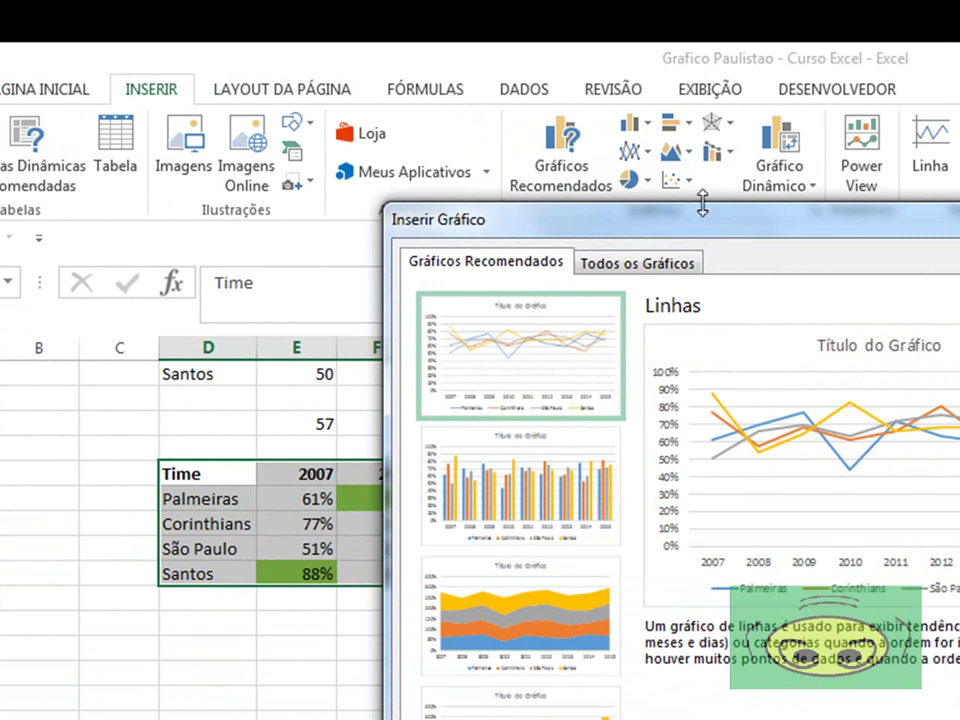
pyautogui.moveTo(711, 231); pyautogui.dragTo(778, 400)
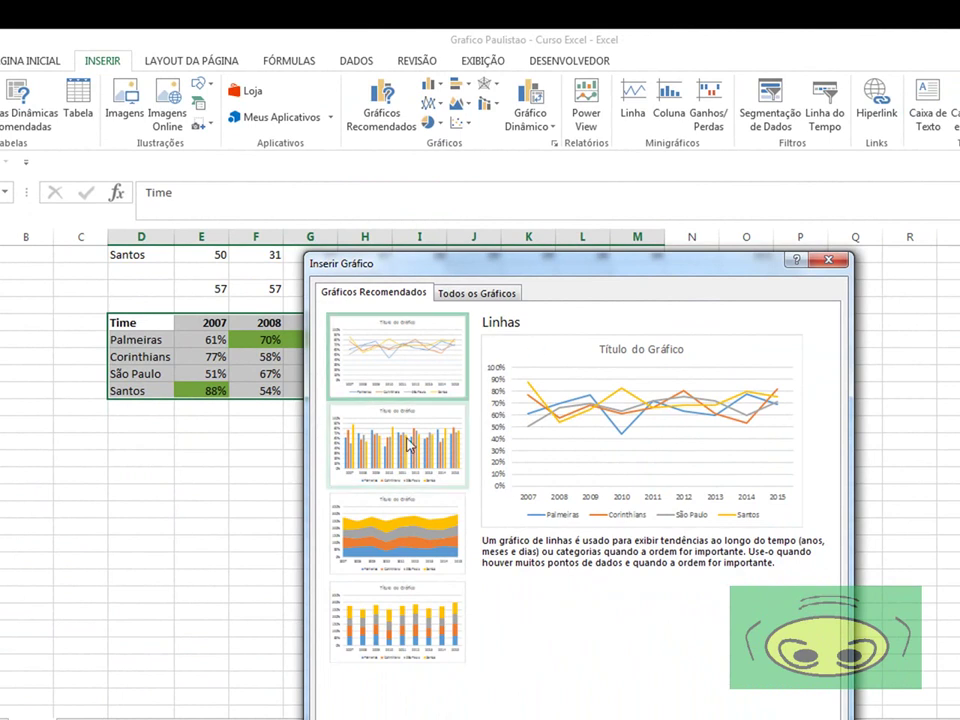
pyautogui.click(406, 449)
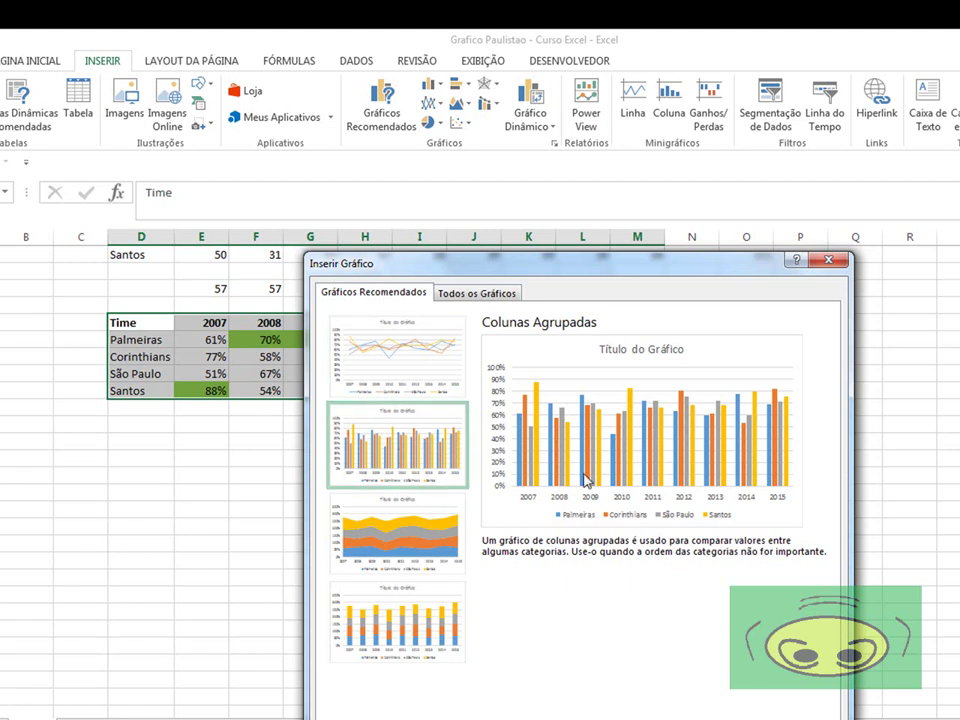
pyautogui.press('Return')
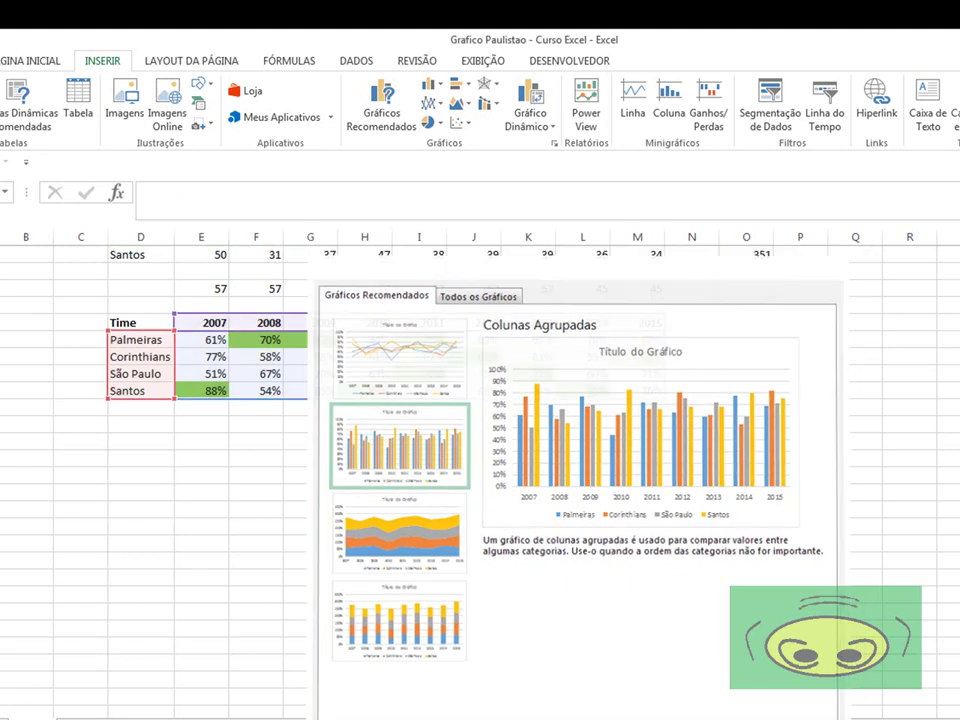
# Place the new chart directly below the percentage table and enlarge it to span about columns D to O.
pyautogui.moveTo(535, 446)
pyautogui.mouseDown()
pyautogui.moveTo(401, 469)
pyautogui.moveTo(362, 450)
pyautogui.moveTo(340, 460)
pyautogui.mouseUp()
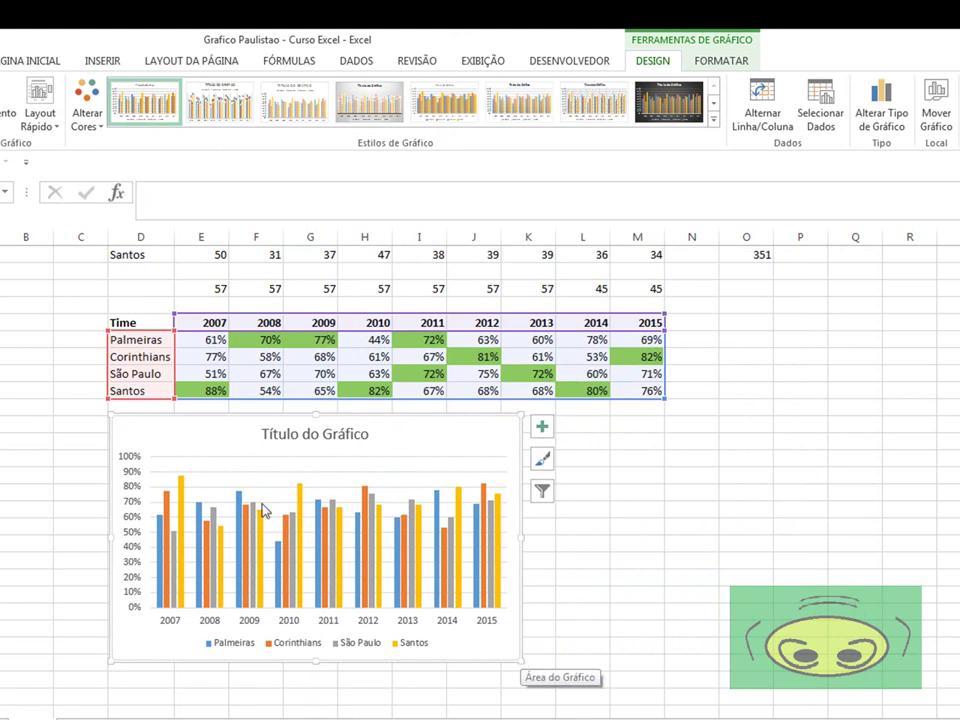
pyautogui.moveTo(518, 659); pyautogui.dragTo(748, 716)
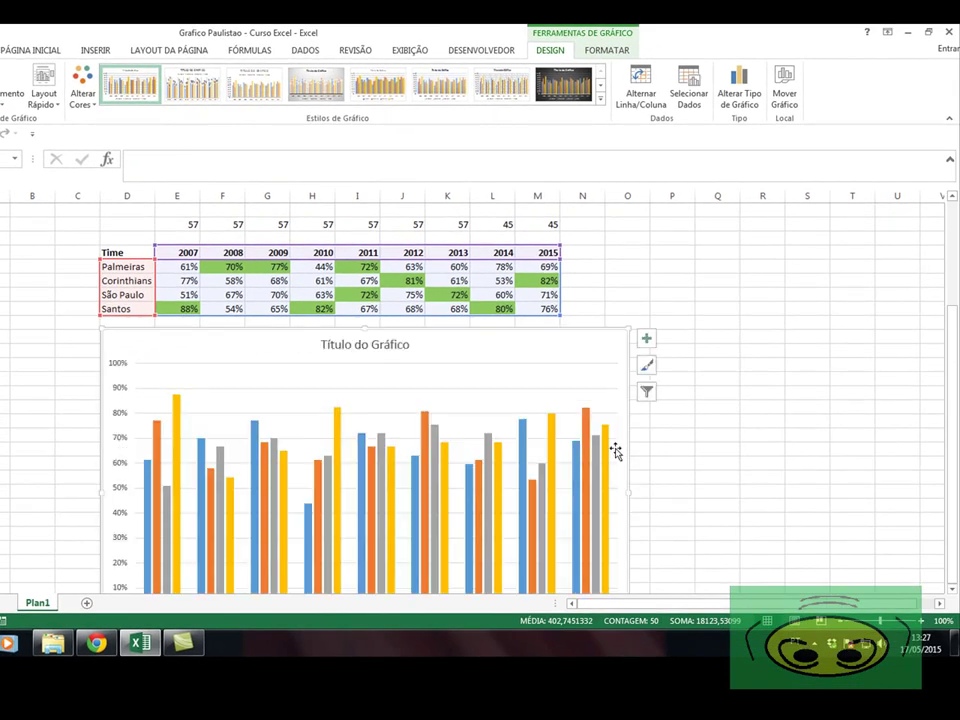
pyautogui.scroll(-2, 615, 452)
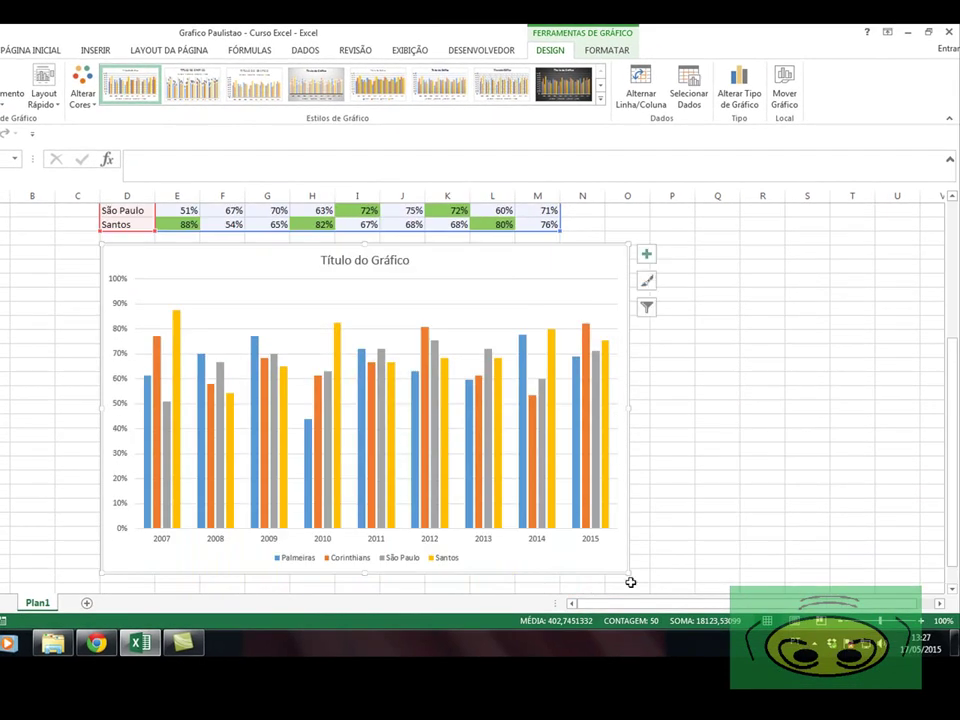
pyautogui.moveTo(628, 574); pyautogui.dragTo(658, 559)
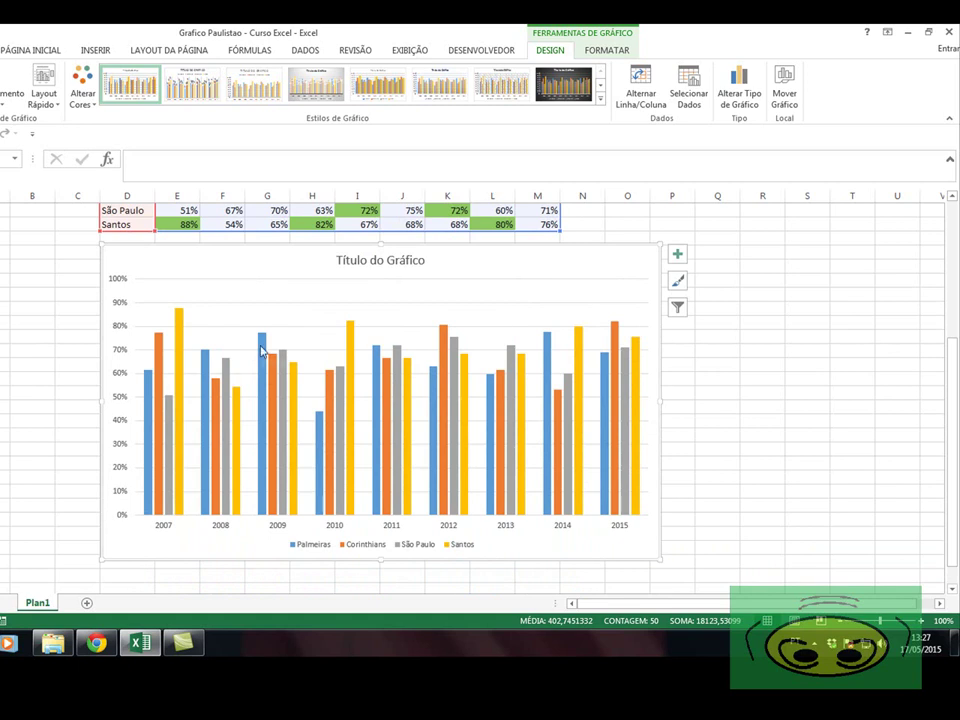
# Compare the new chart's columns, including Palmeiras 2009 and São Paulo 2012, with the yearly percentage table above.
pyautogui.moveTo(261, 350)
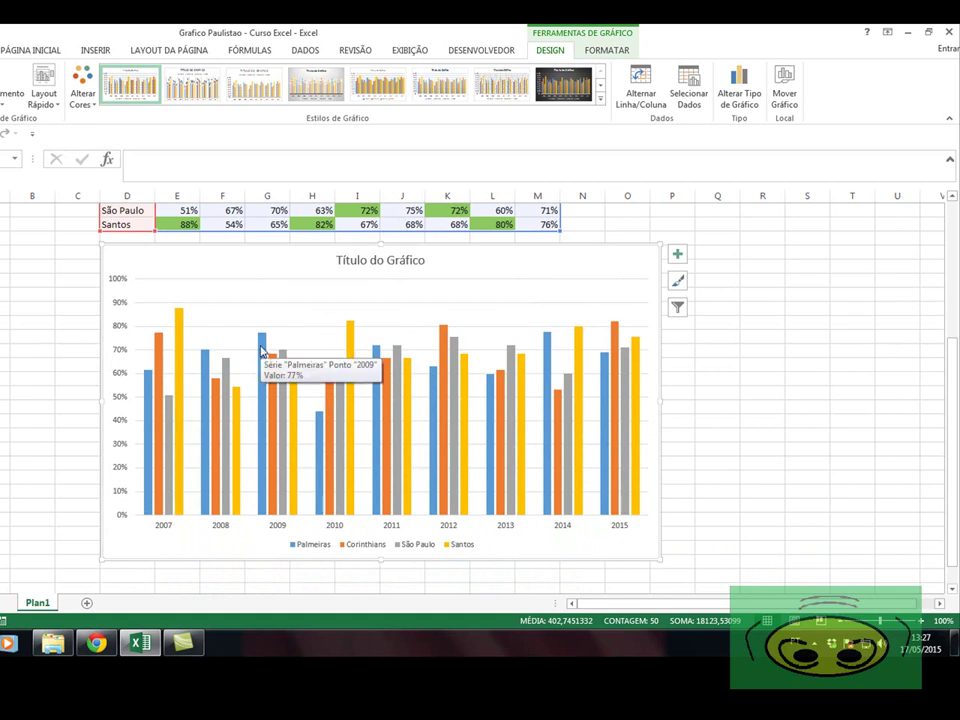
pyautogui.scroll(5, 261, 350)
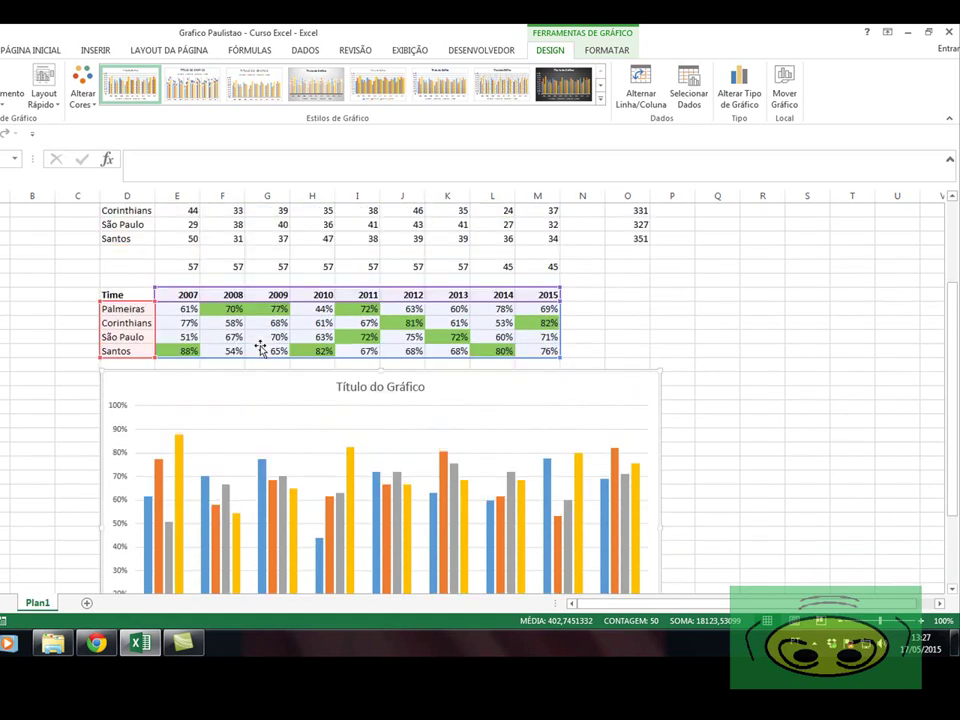
pyautogui.scroll(-5, 261, 348)
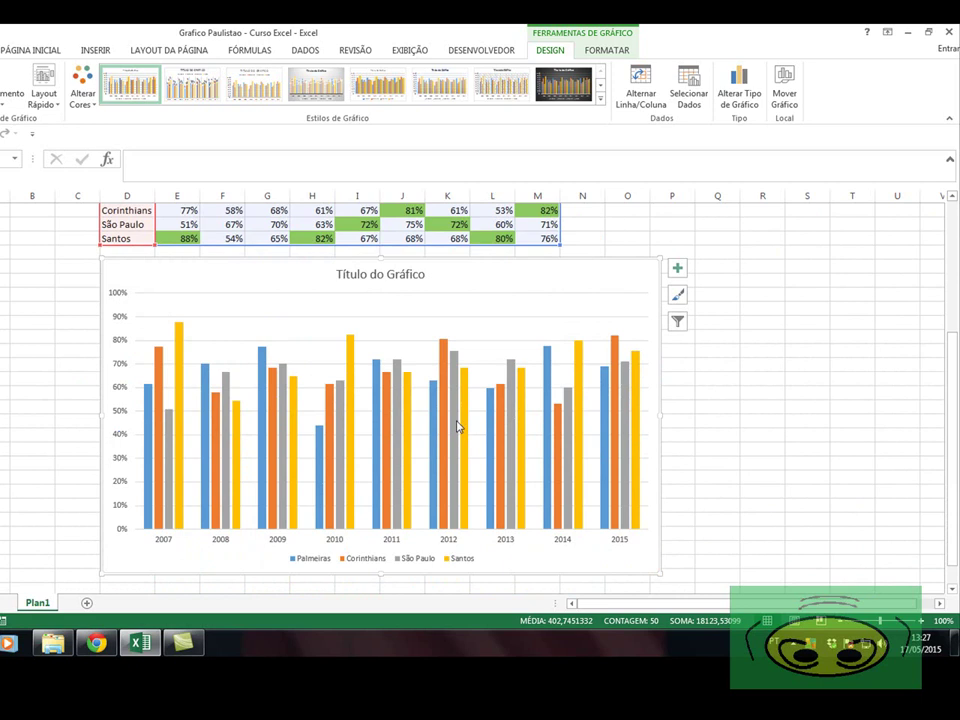
pyautogui.scroll(1, 457, 426)
pyautogui.scroll(-1, 457, 426)
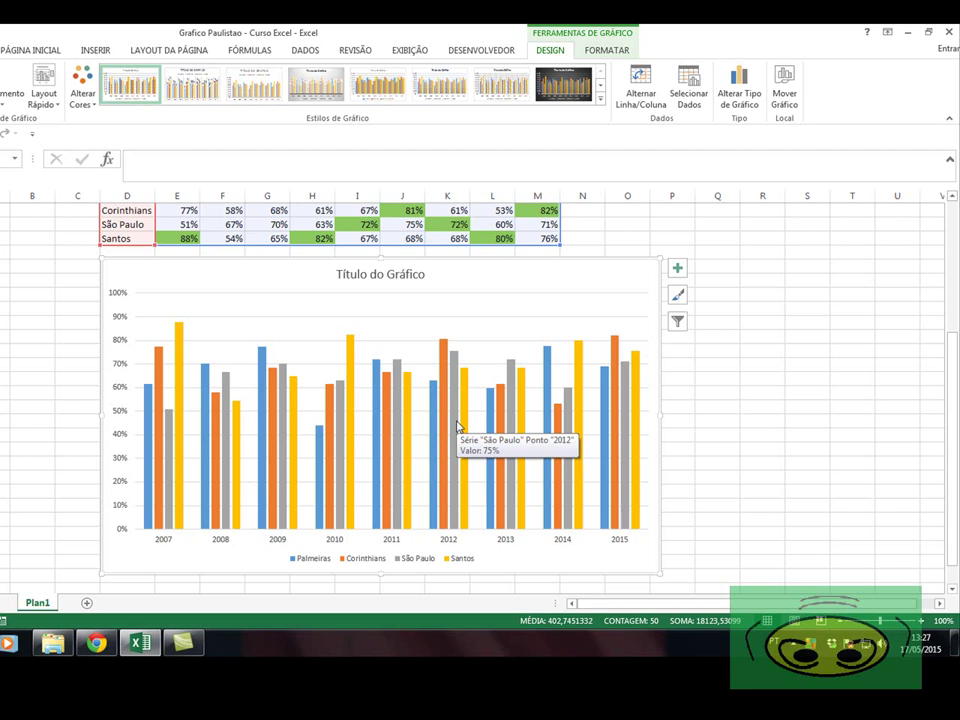
# Copy the heading text "% Aproveitamento Paulistão - Primeira Fase" from the merged title cell above the points table.
pyautogui.scroll(5, 457, 424)
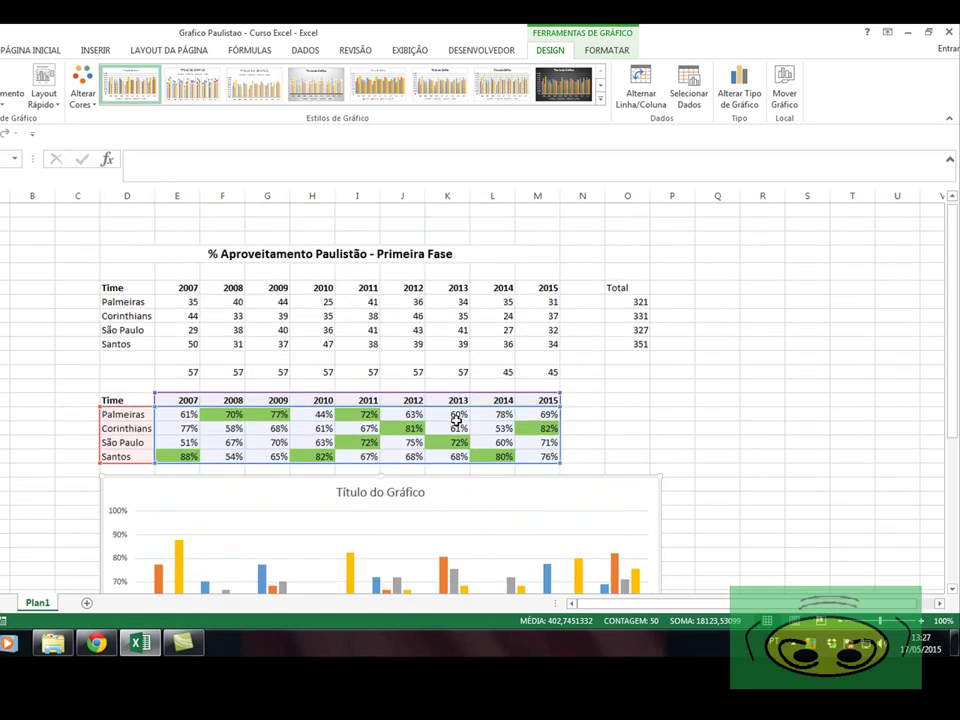
pyautogui.click(341, 492)
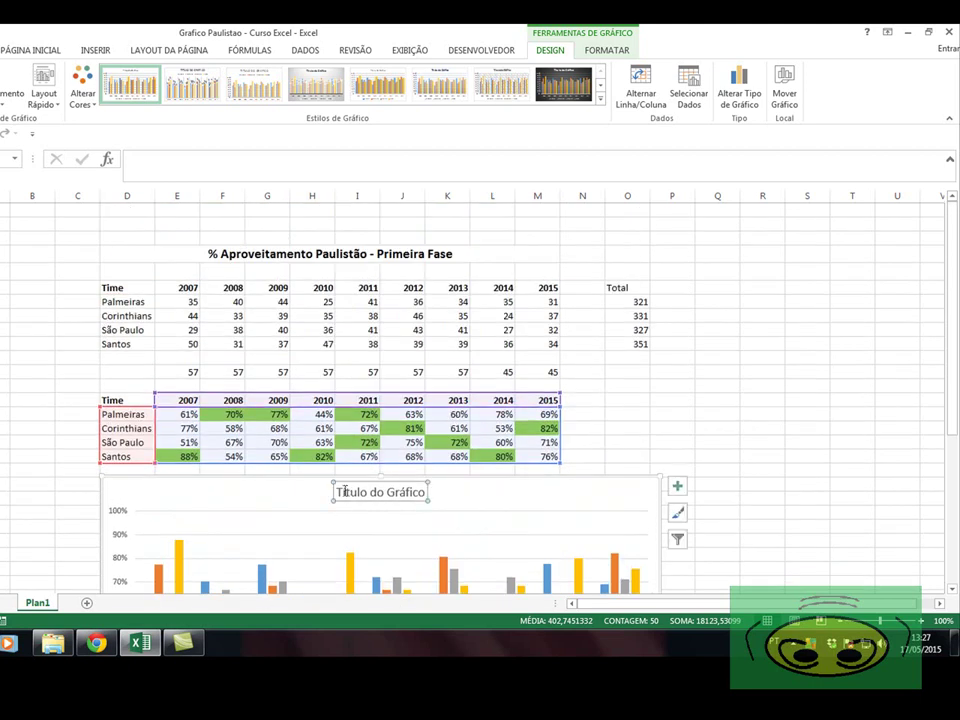
pyautogui.moveTo(336, 492); pyautogui.dragTo(409, 488)
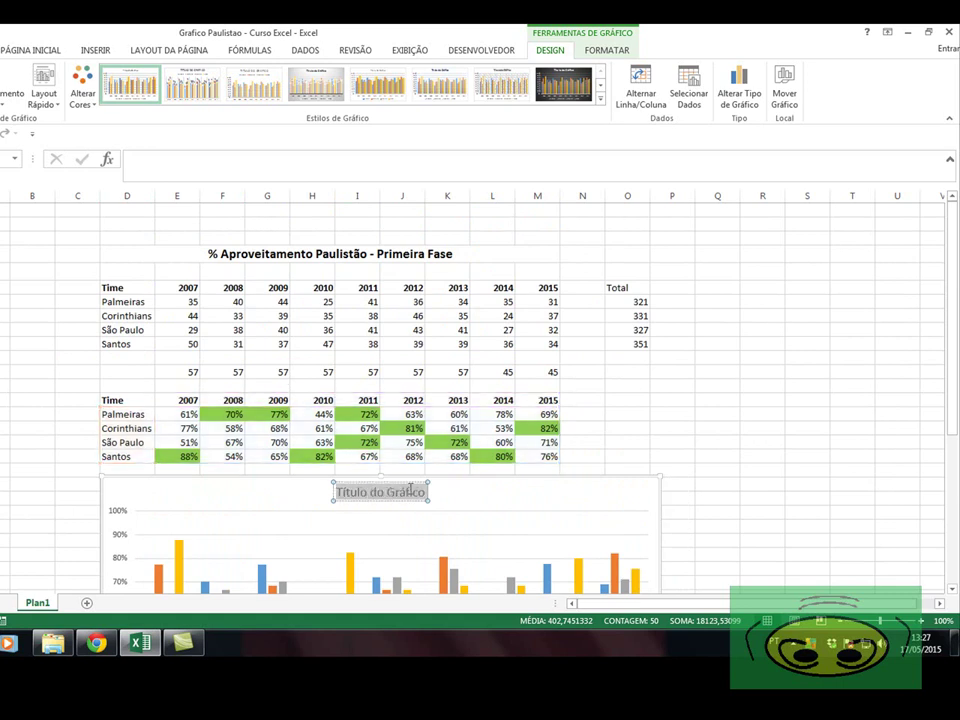
pyautogui.click(208, 254)
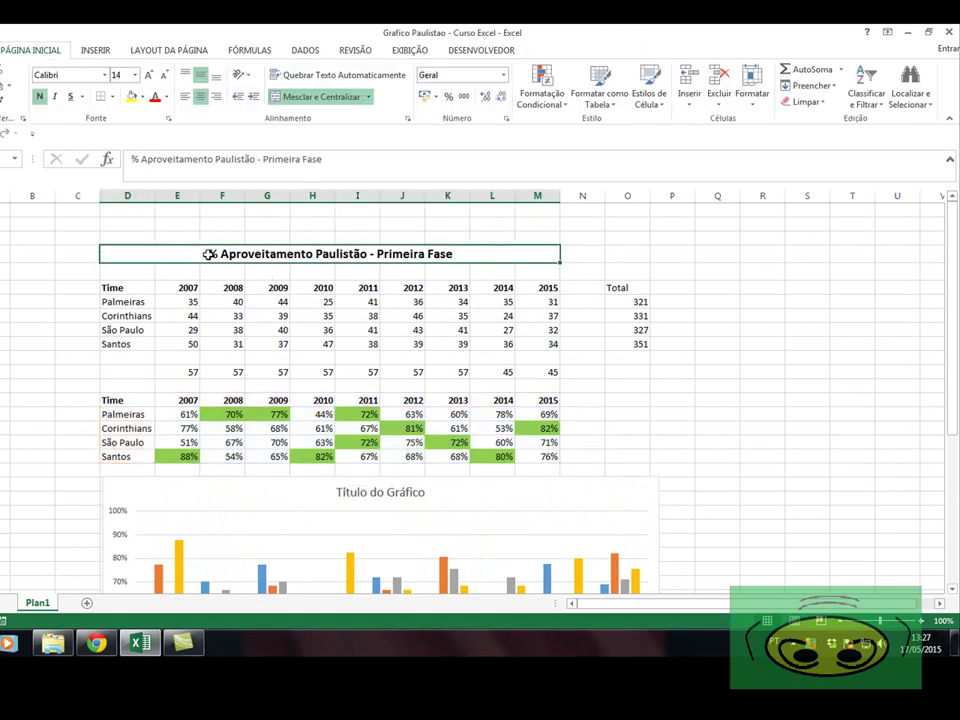
pyautogui.moveTo(326, 158); pyautogui.dragTo(131, 158)
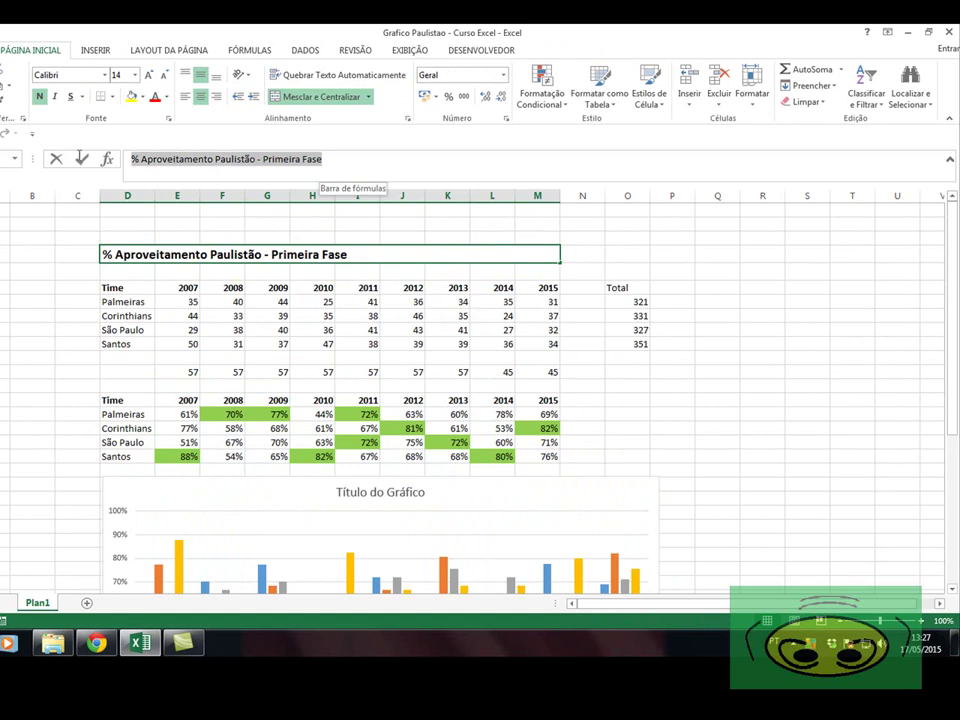
pyautogui.rightClick(154, 158)
pyautogui.click(169, 184)
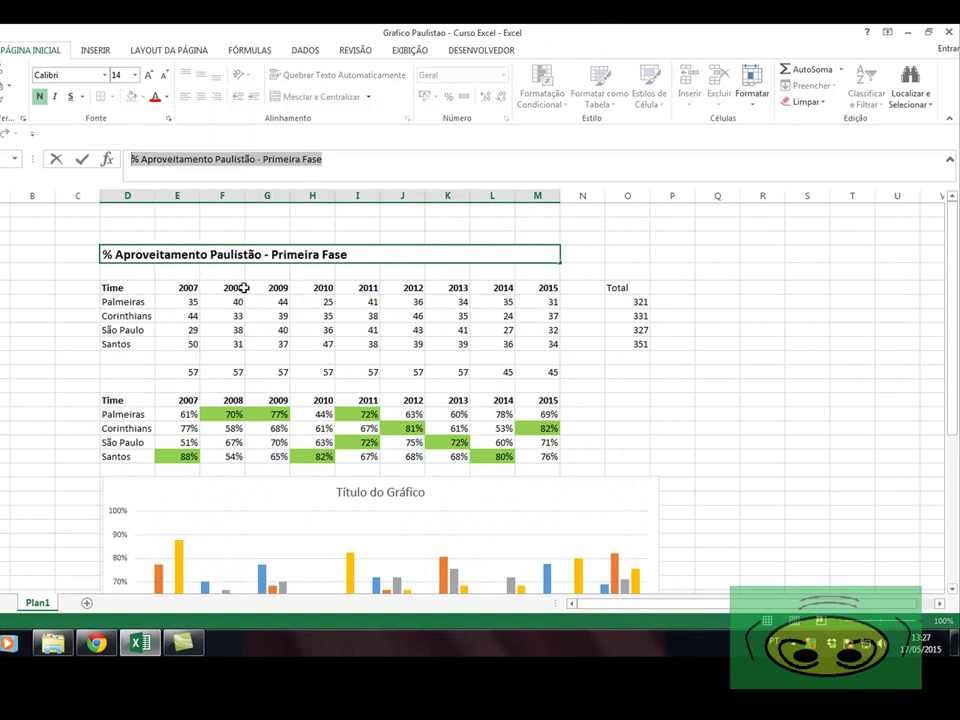
# Replace the chart's placeholder title "Título do Gráfico" with the copied heading text.
pyautogui.click(344, 494)
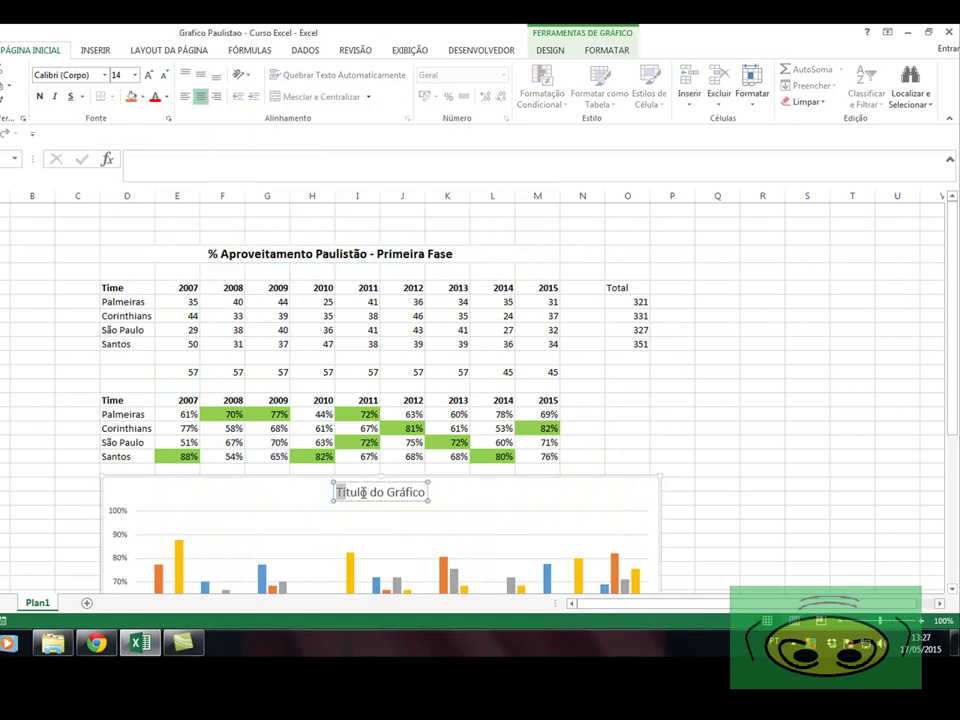
pyautogui.moveTo(339, 492); pyautogui.dragTo(430, 493)
pyautogui.rightClick(413, 498)
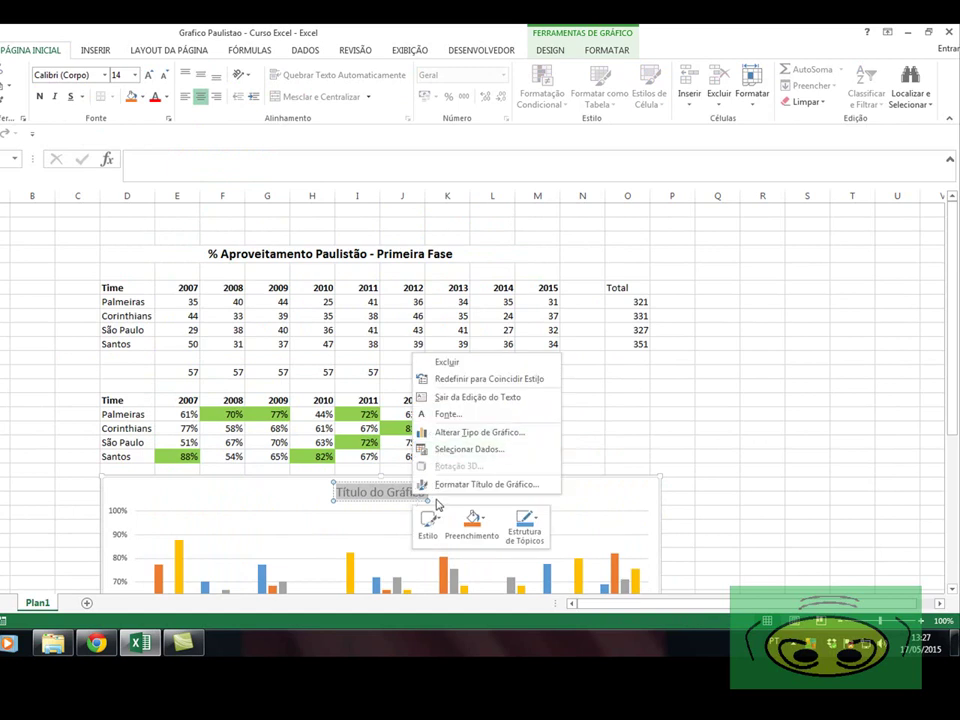
pyautogui.press('Escape')
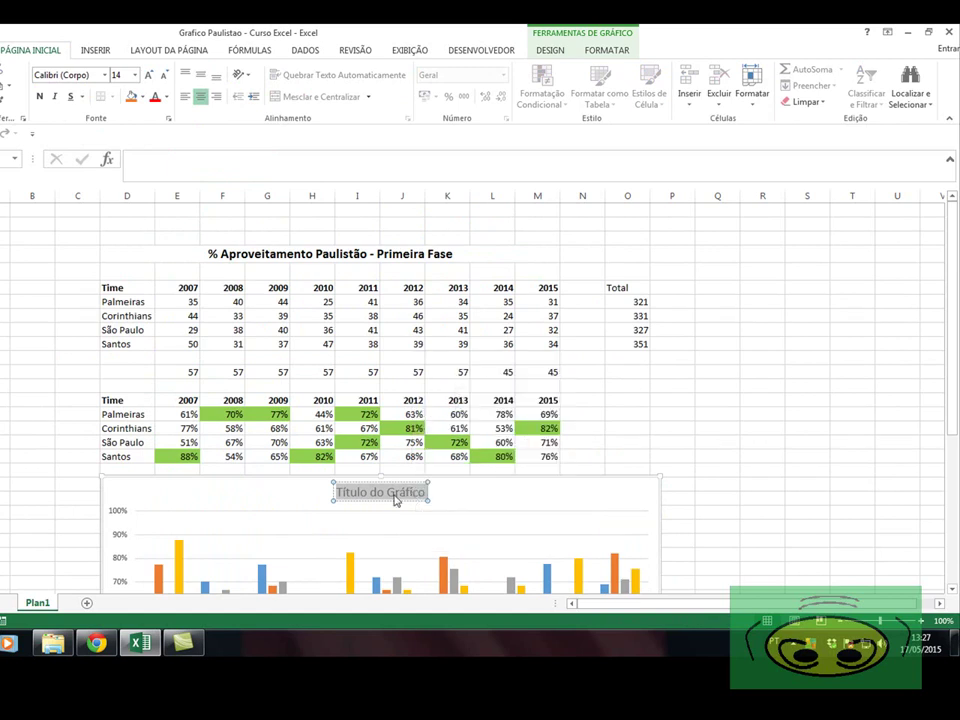
pyautogui.hotkey('ctrl', 'v')
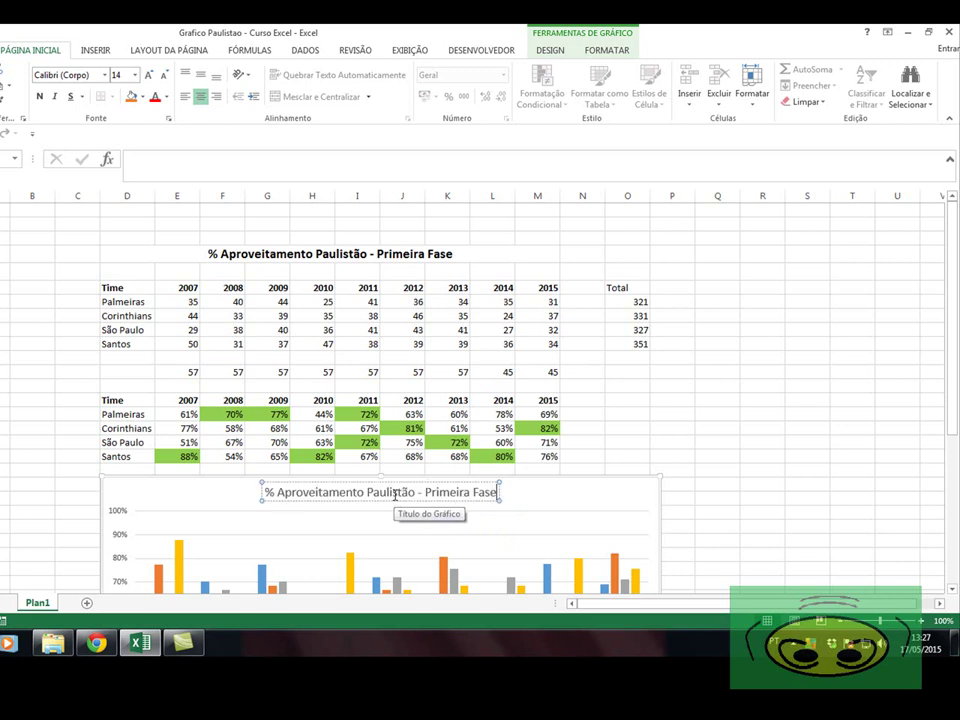
pyautogui.click(591, 508)
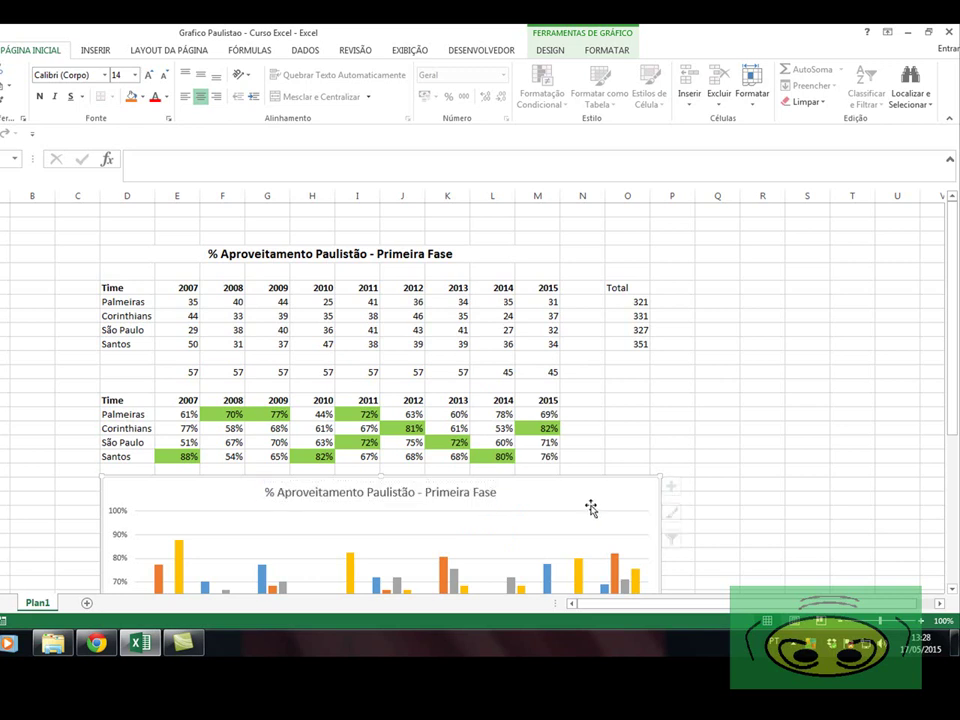
# Examine the Palmeiras 2010 percentage formula and compare the points and percentage tables with the chart's columns.
pyautogui.scroll(-1, 591, 508)
pyautogui.scroll(-1, 591, 508)
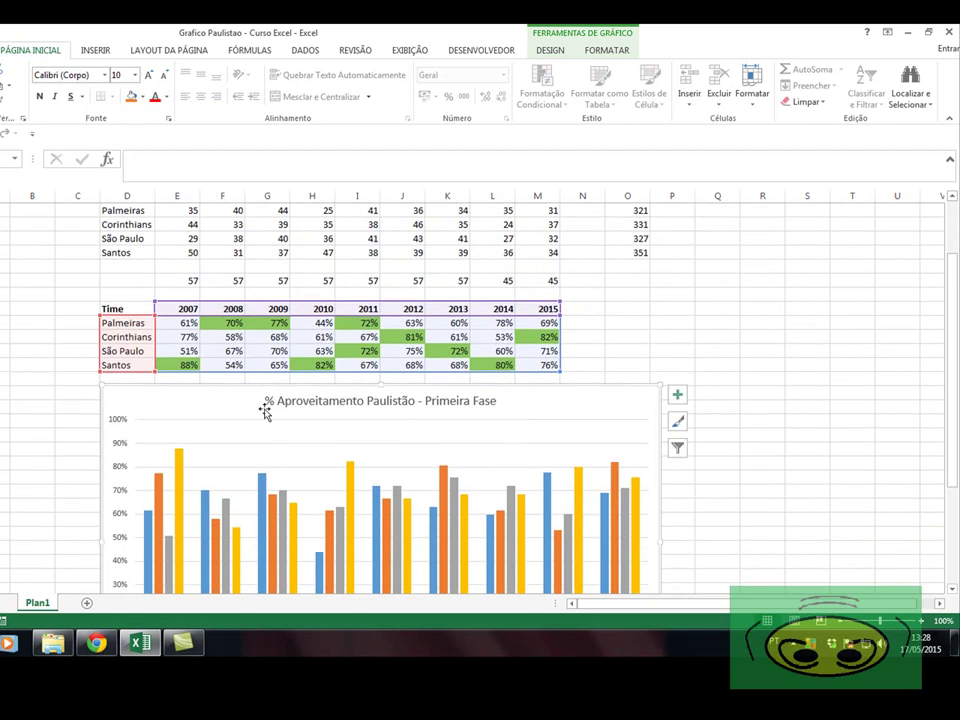
pyautogui.scroll(-2, 425, 410)
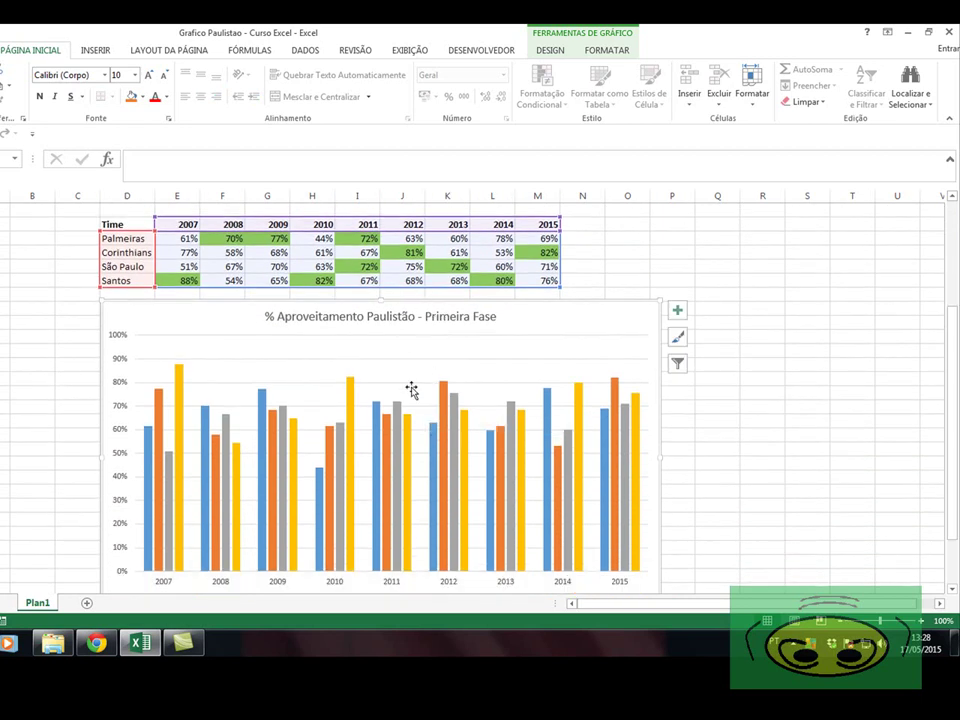
pyautogui.scroll(3, 420, 302)
pyautogui.scroll(-3, 372, 397)
pyautogui.scroll(2, 205, 388)
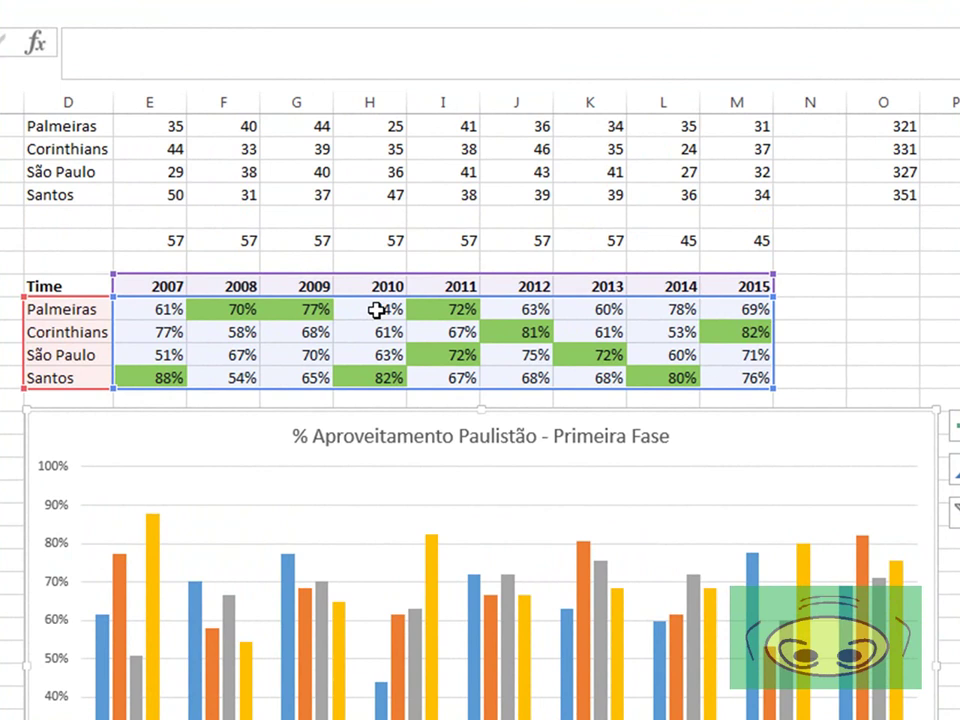
pyautogui.click(376, 310)
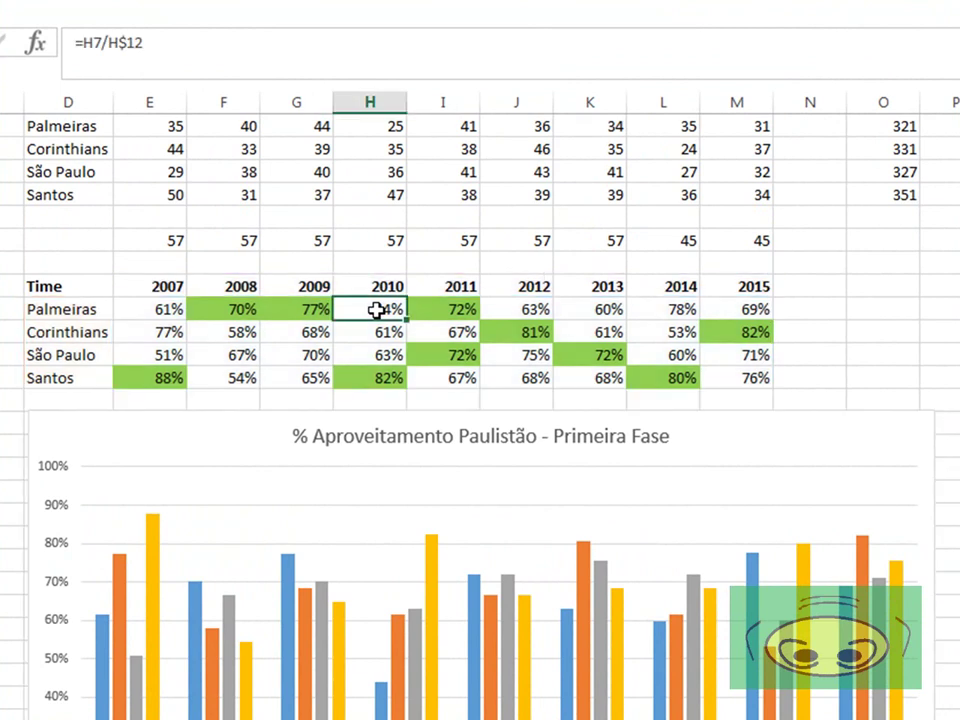
pyautogui.scroll(2, 376, 310)
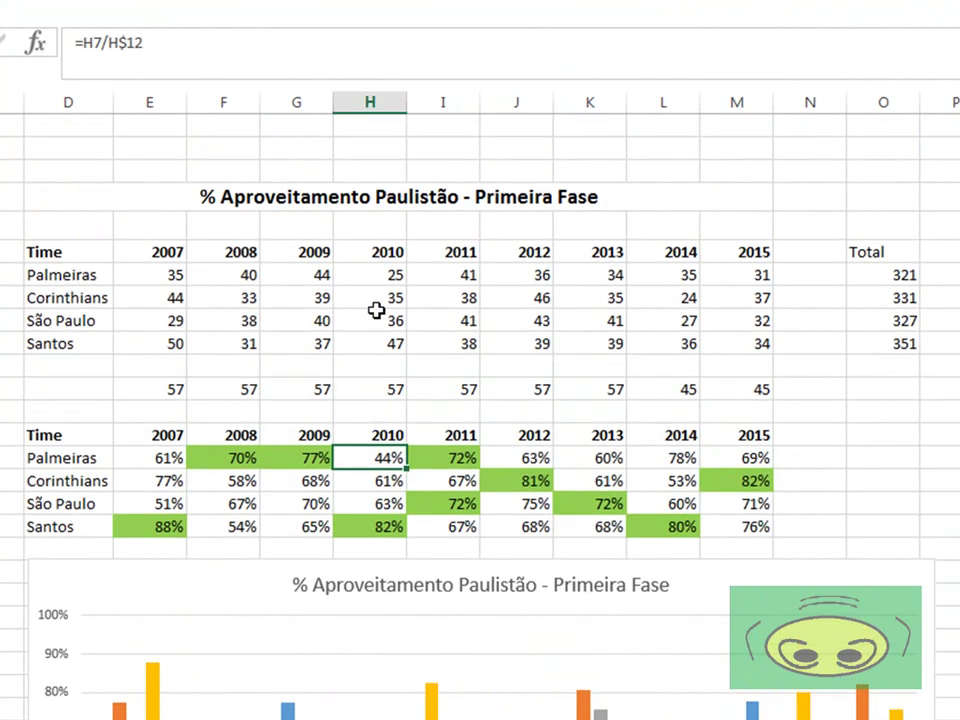
pyautogui.scroll(-2, 376, 310)
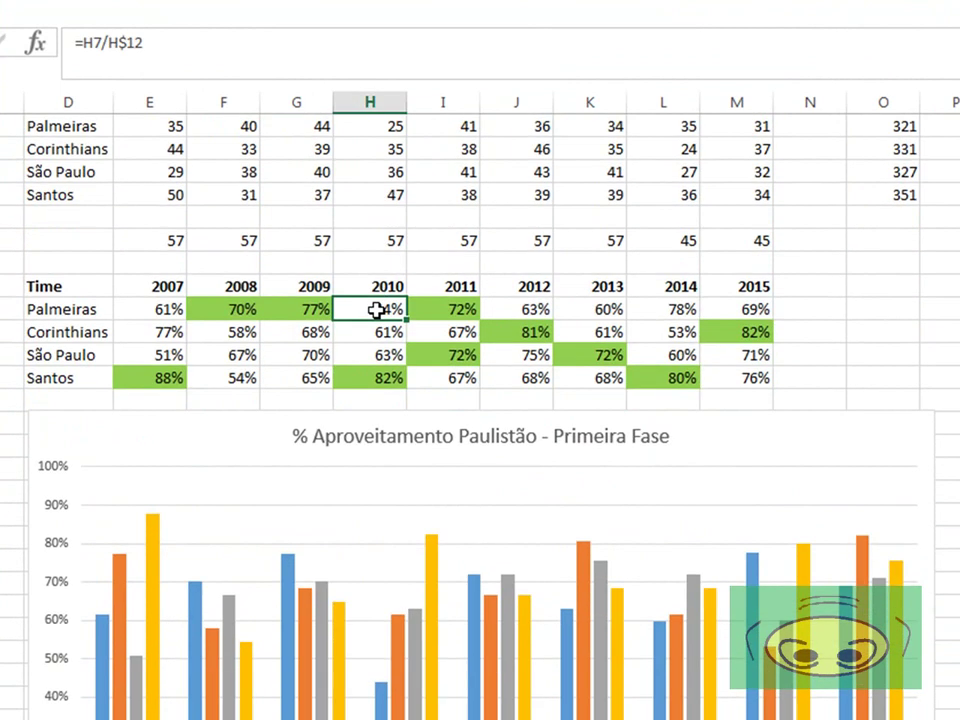
pyautogui.scroll(-2, 376, 310)
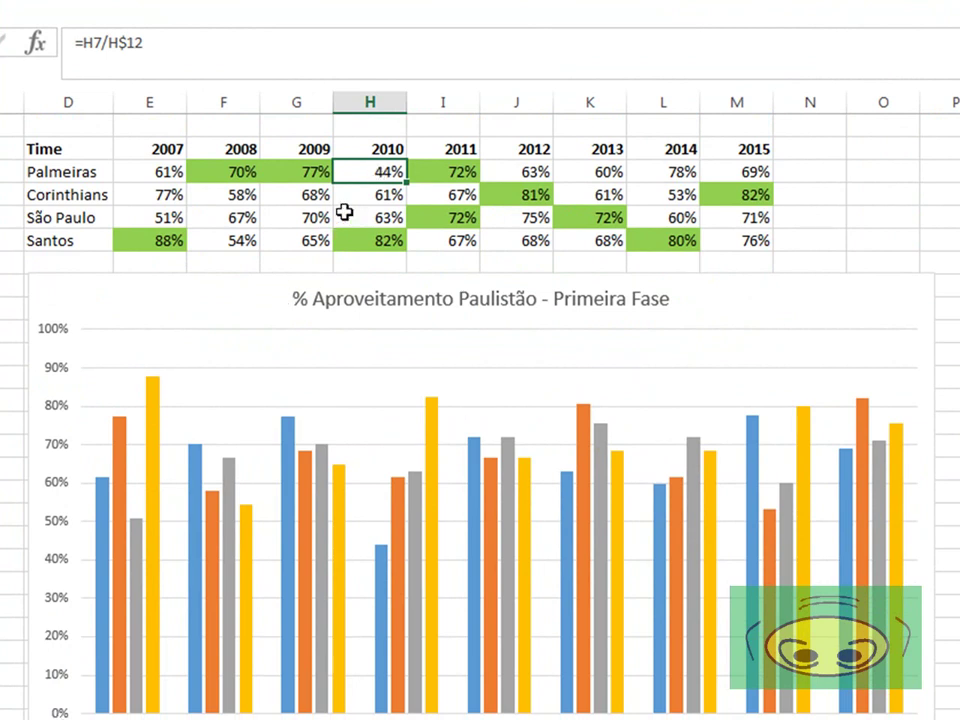
# Set the minimum limit of the chart's vertical percentage axis to 0,4.
pyautogui.click(52, 564)
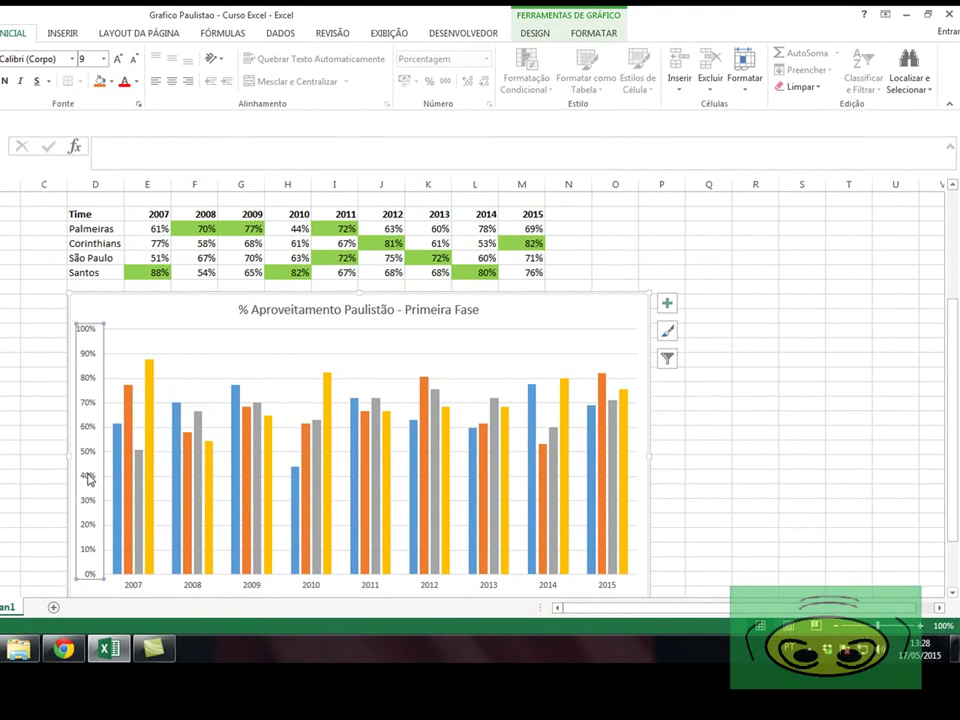
pyautogui.rightClick(89, 480)
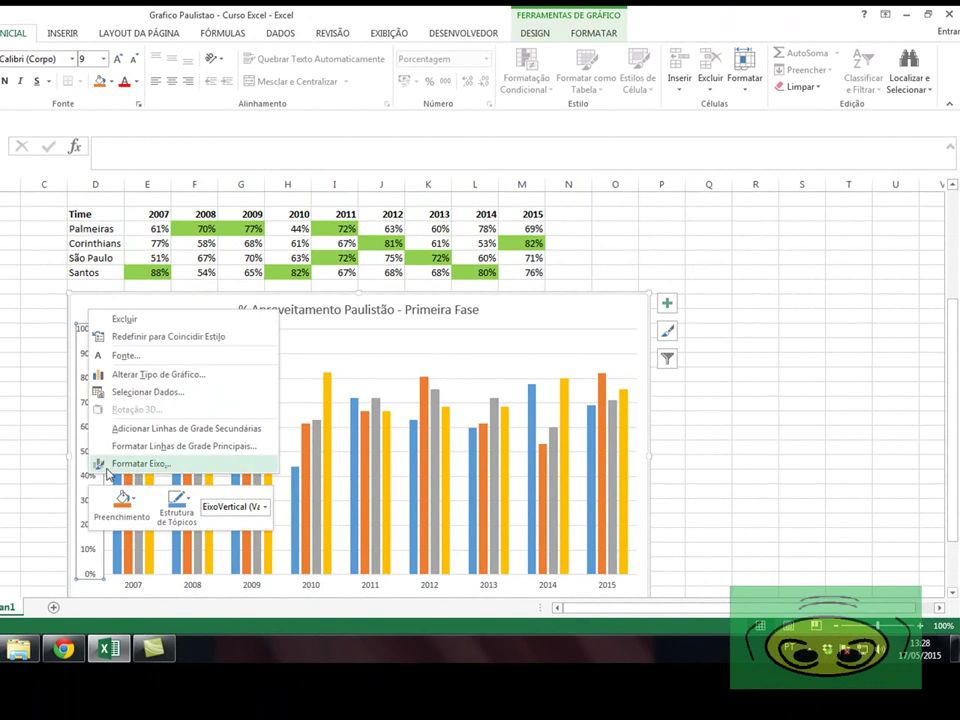
pyautogui.click(137, 464)
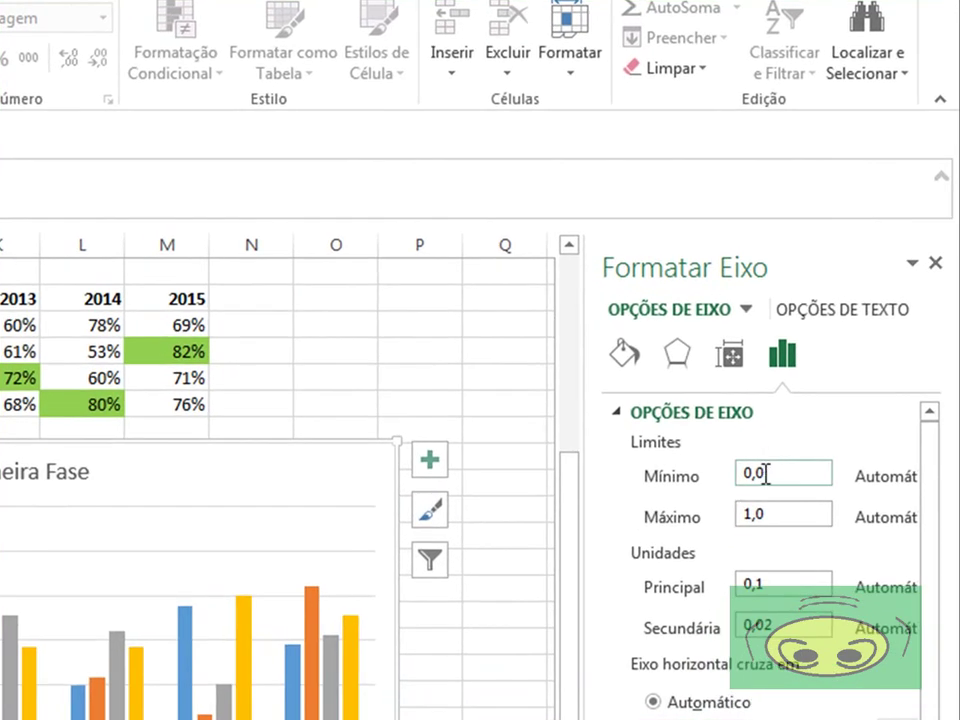
pyautogui.doubleClick(759, 474)
pyautogui.write('4')
# Set the vertical axis's maximum limit to 0,9 and its major unit to 0,05.
pyautogui.click(773, 515)
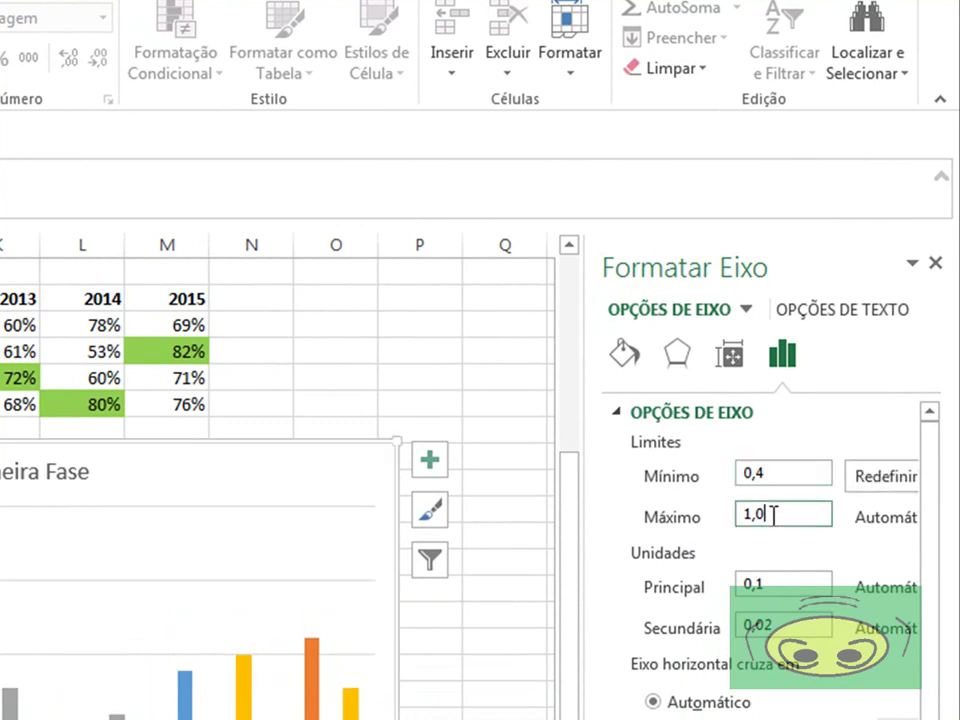
pyautogui.moveTo(768, 514); pyautogui.dragTo(724, 521)
pyautogui.write('0')
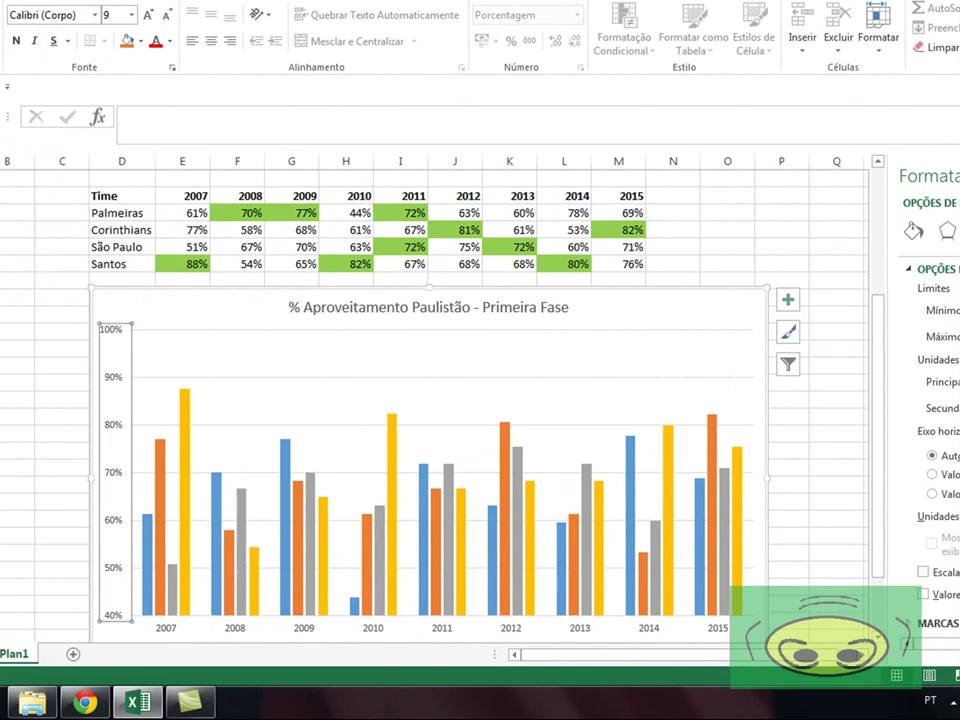
pyautogui.press('Return')
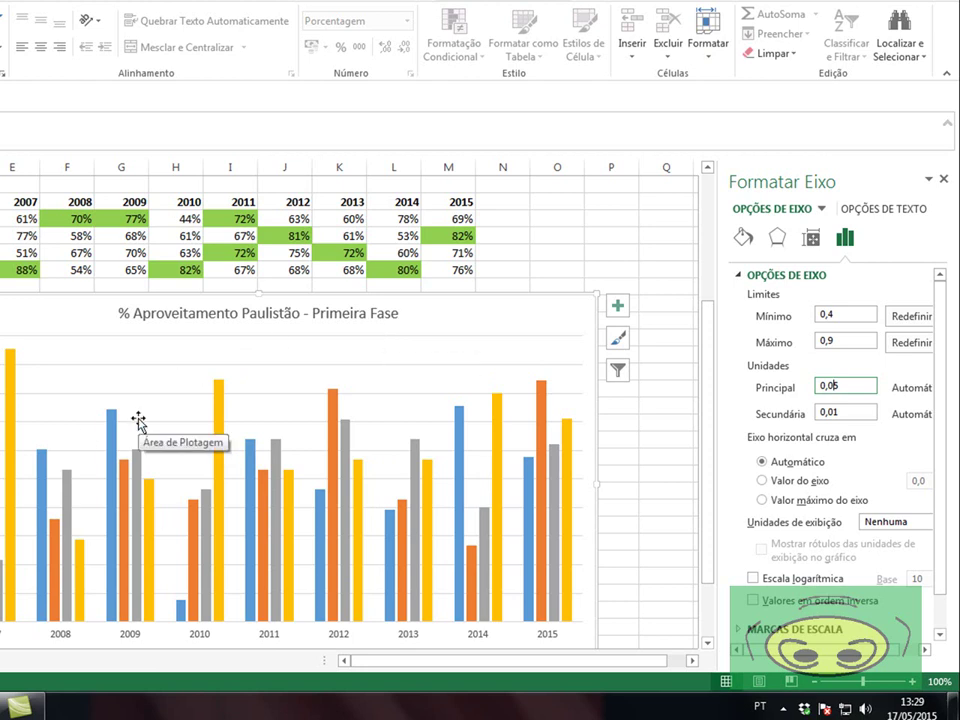
pyautogui.scroll(-1, 138, 420)
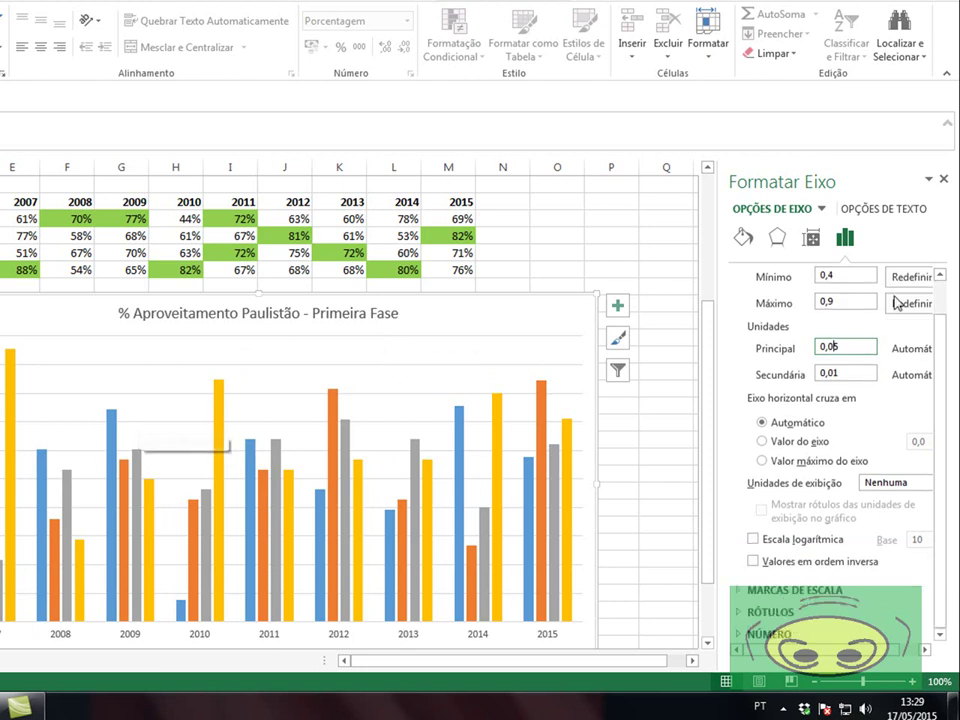
pyautogui.moveTo(943, 388); pyautogui.dragTo(941, 304)
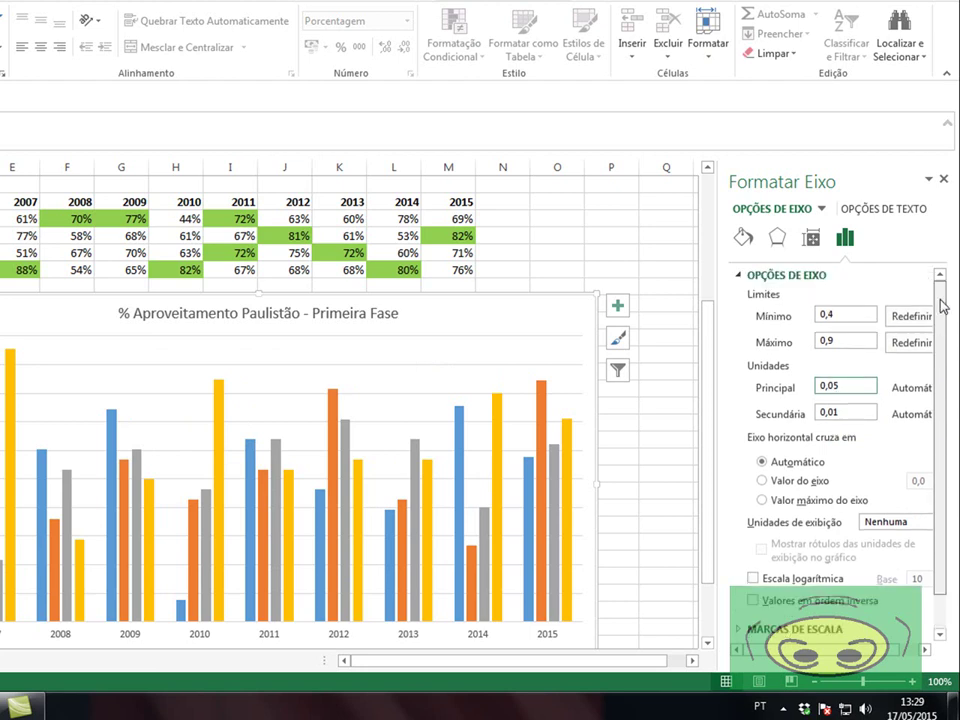
# Make the whole chart title "% Aproveitamento Paulistão - Primeira Fase" bold and increase its font size.
pyautogui.click(130, 314)
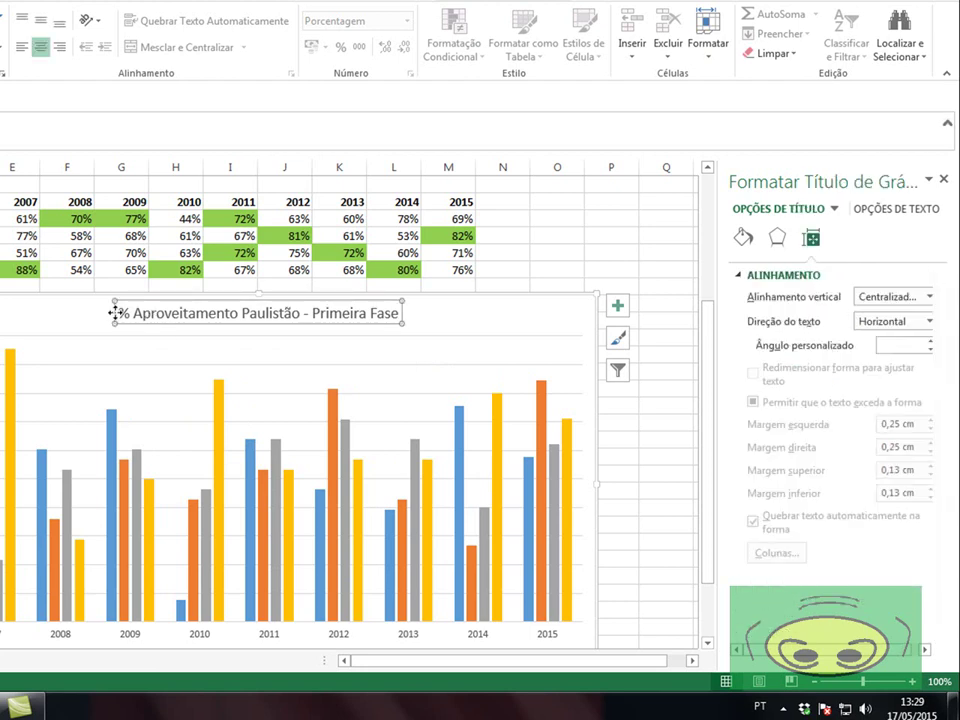
pyautogui.moveTo(120, 313); pyautogui.dragTo(400, 326)
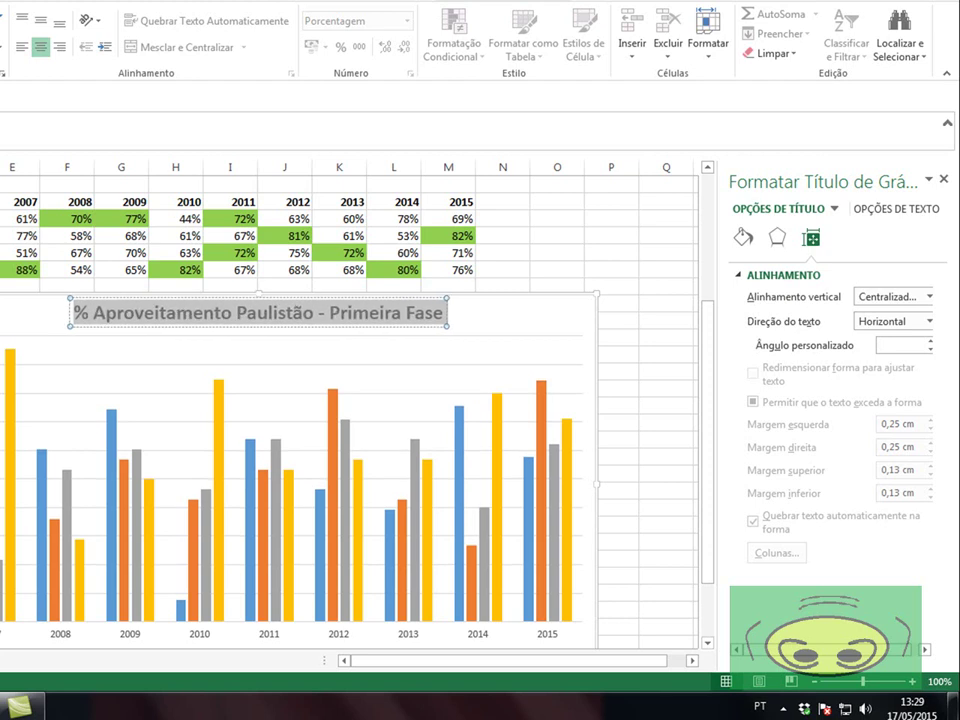
pyautogui.click(634, 336)
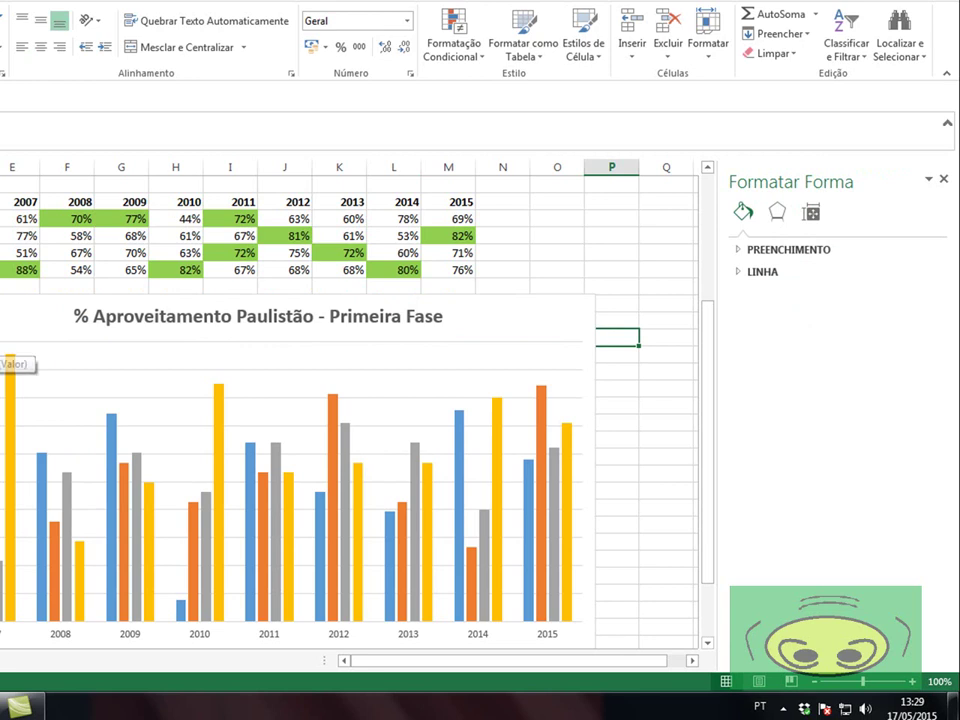
# Enlarge the text of the percentage labels on the chart's vertical axis.
pyautogui.click(1, 350)
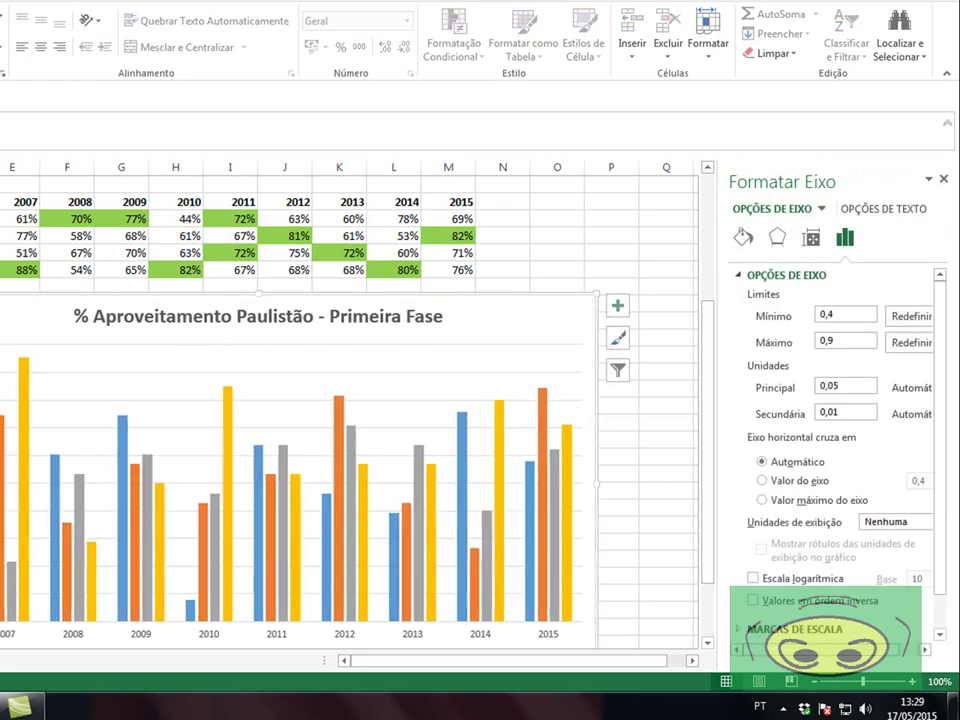
pyautogui.click(650, 371)
pyautogui.scroll(-3, 608, 497)
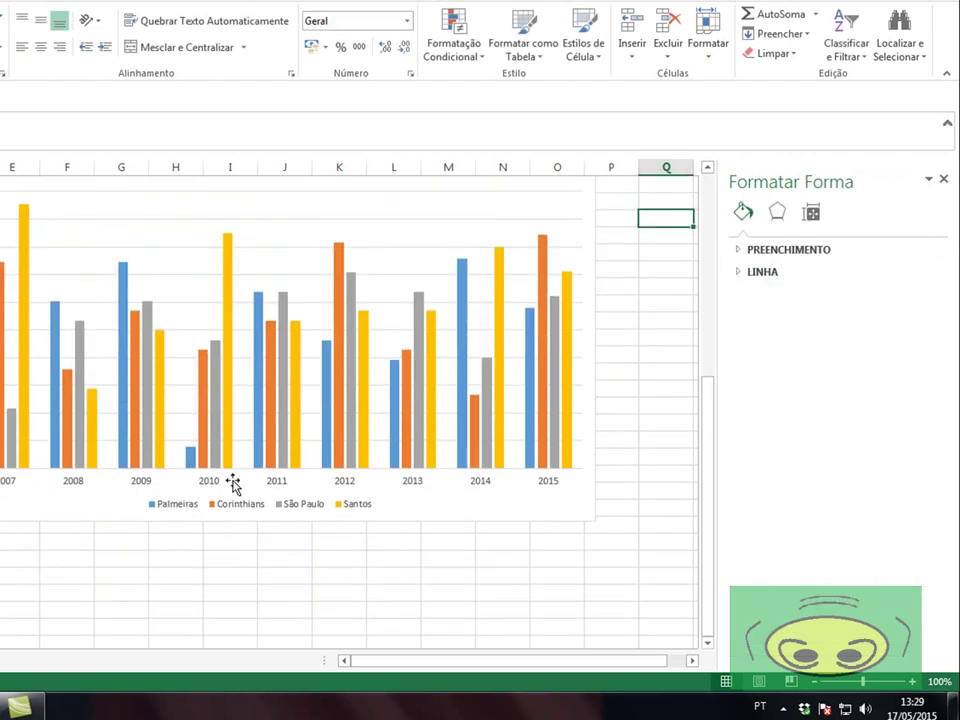
# Make the year labels on the horizontal axis and the legend's team names bold and larger.
pyautogui.click(75, 482)
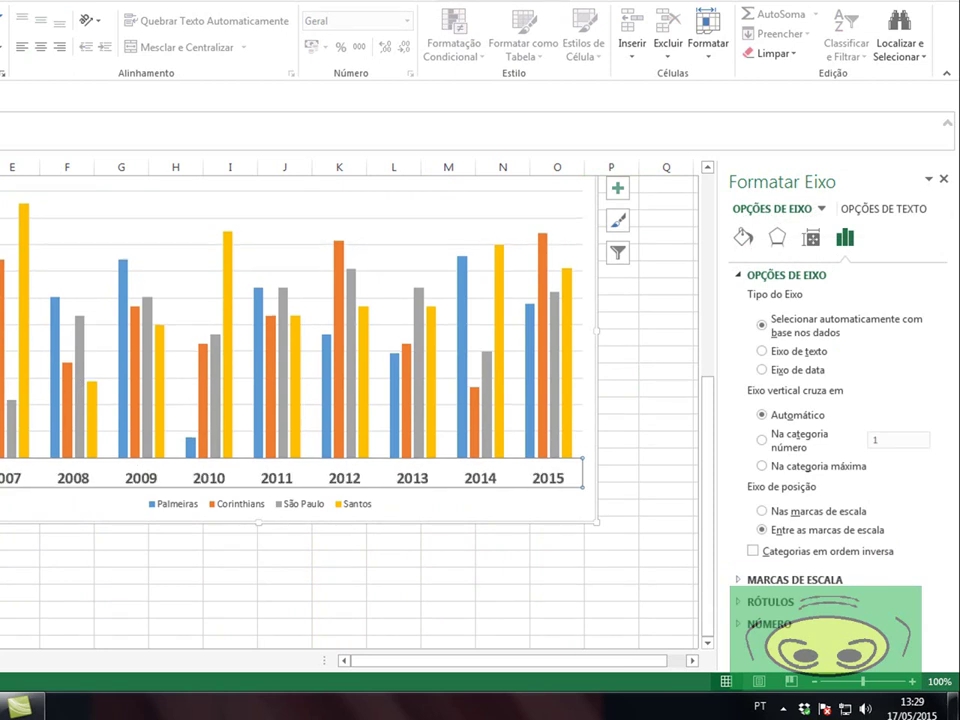
pyautogui.click(179, 510)
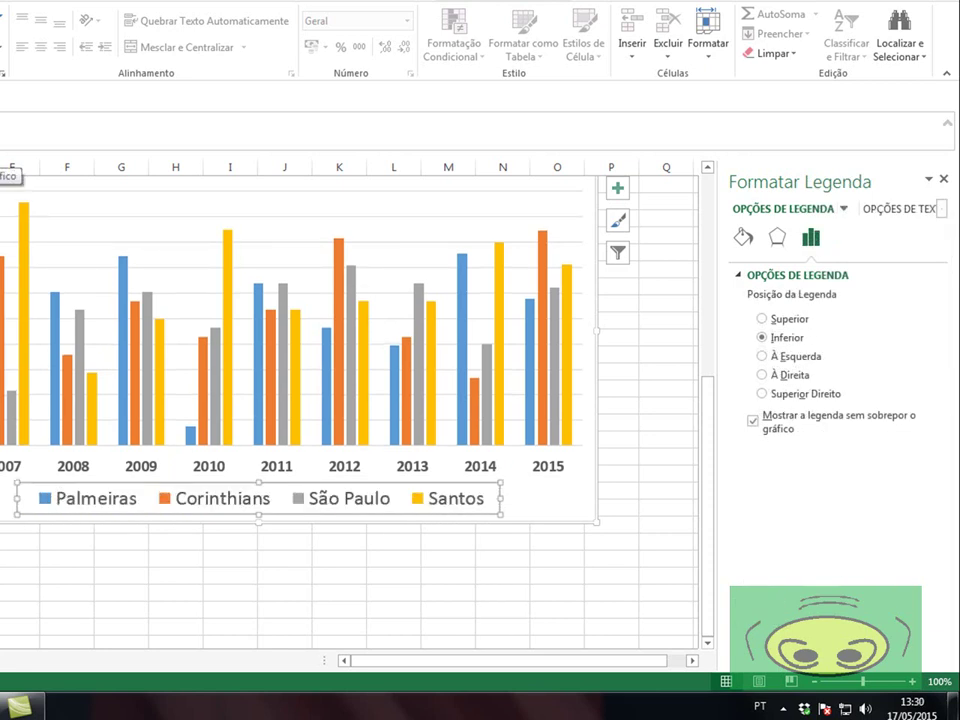
pyautogui.click(174, 594)
# Fill the Palmeiras series columns with a dark green theme colour.
pyautogui.scroll(1, 394, 555)
pyautogui.scroll(2, 394, 555)
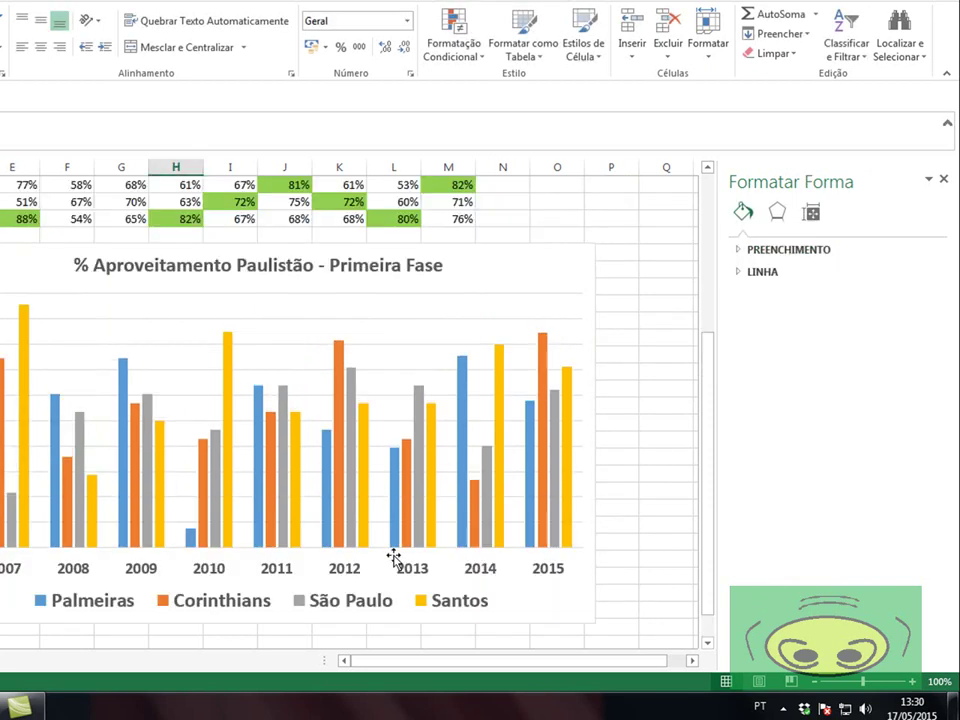
pyautogui.scroll(1, 394, 557)
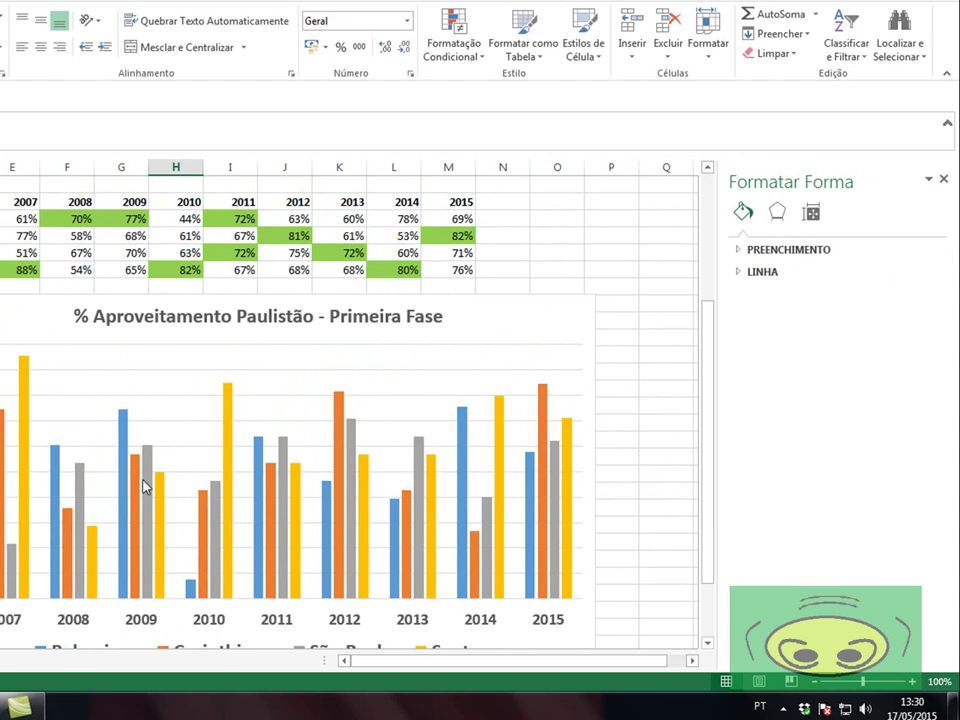
pyautogui.scroll(1, 143, 487)
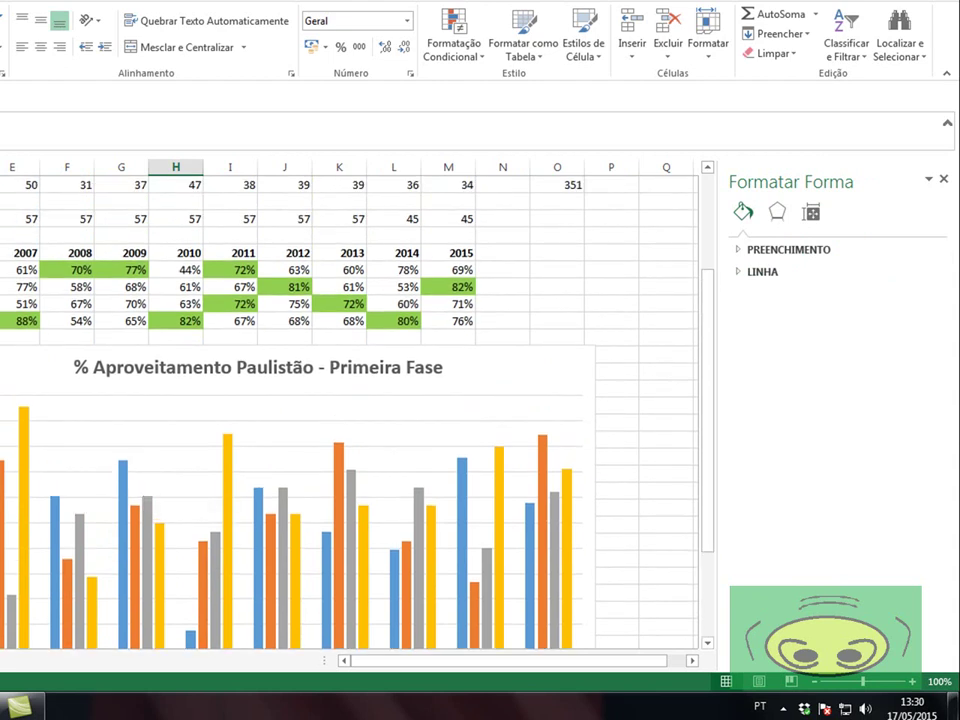
pyautogui.scroll(-1, 53, 389)
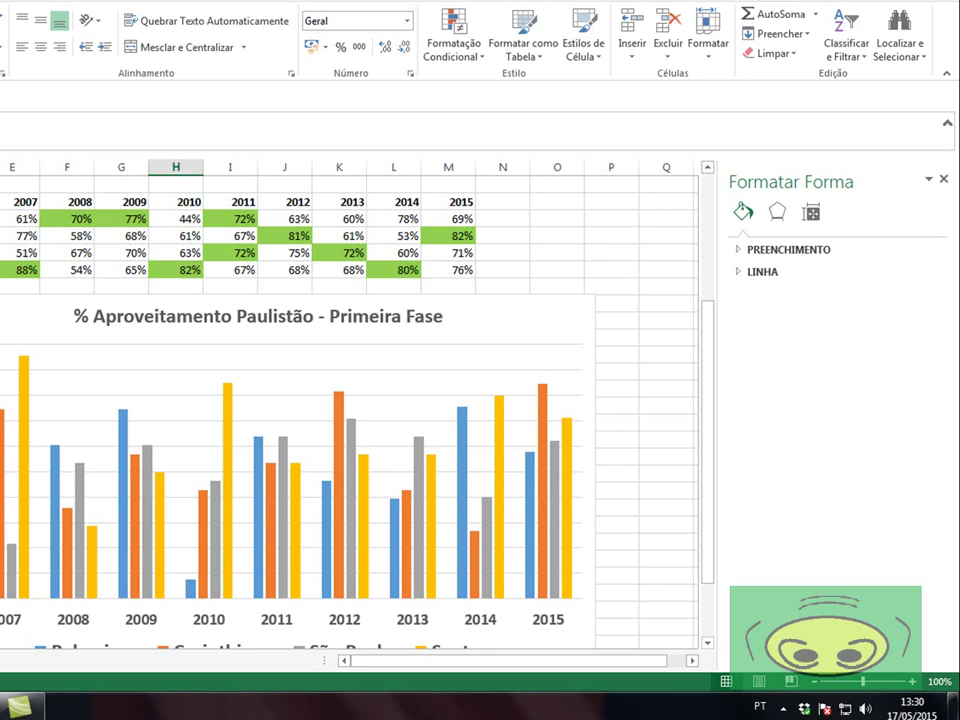
pyautogui.moveTo(58, 522)
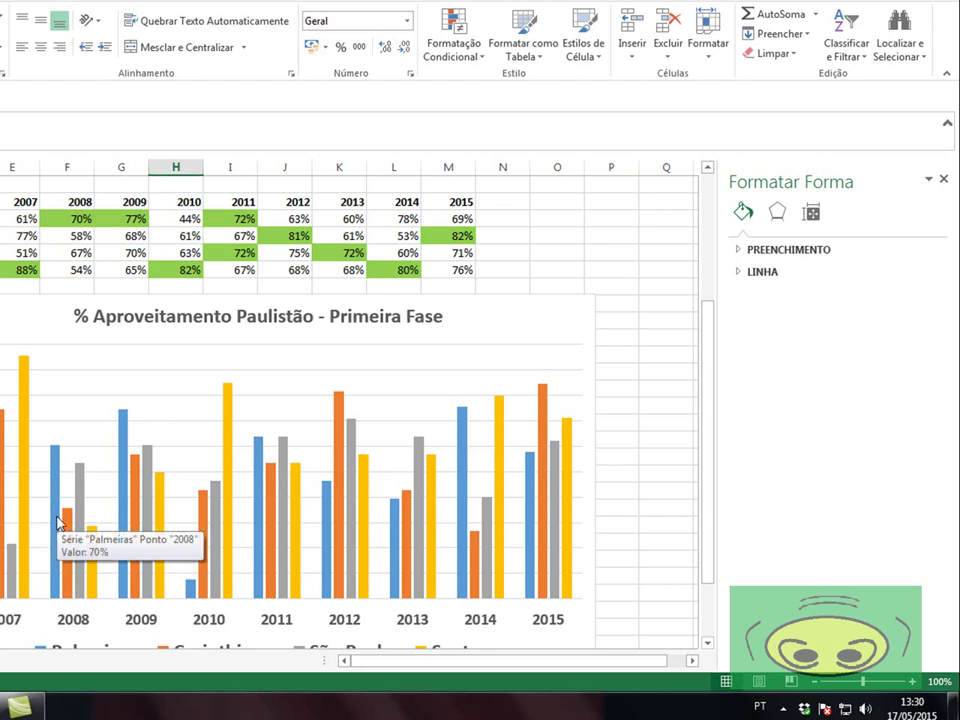
pyautogui.scroll(-1, 58, 522)
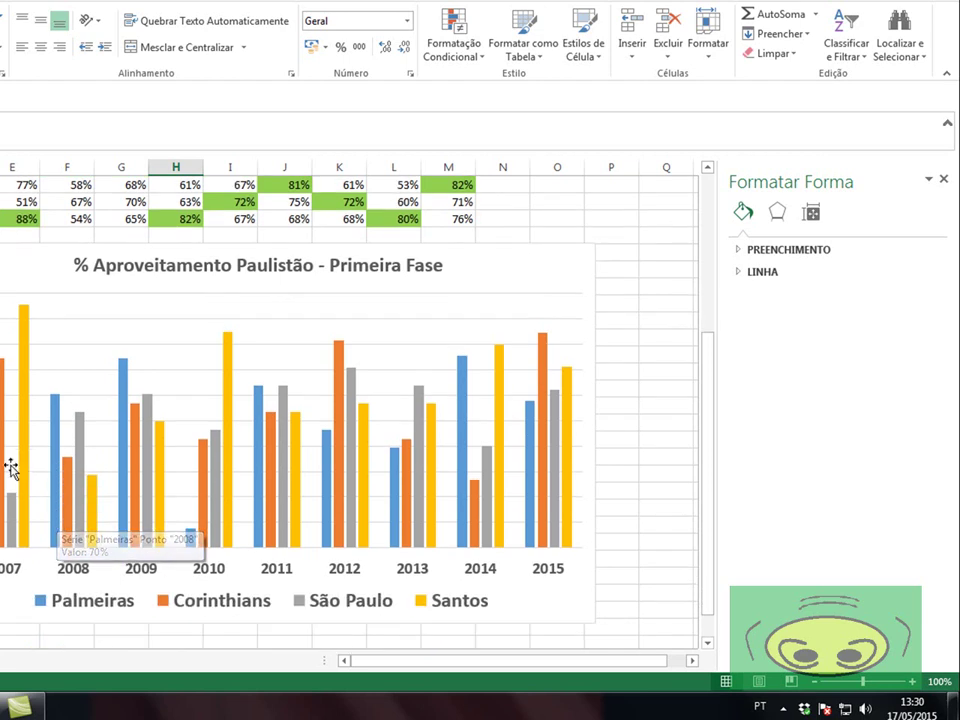
pyautogui.moveTo(3, 466)
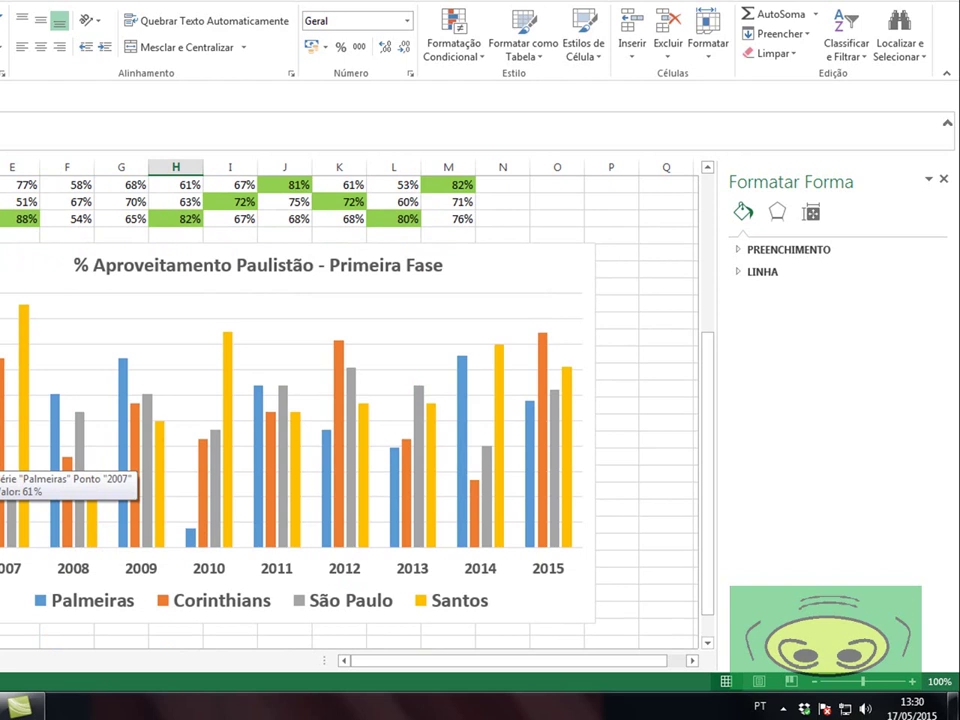
pyautogui.click(3, 466)
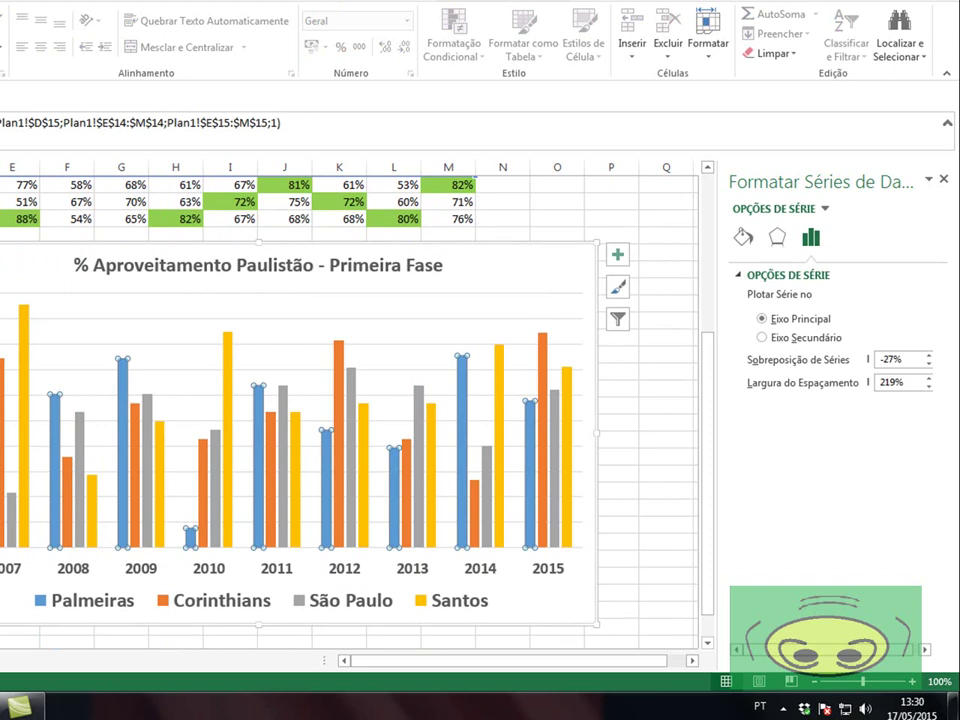
pyautogui.rightClick(3, 468)
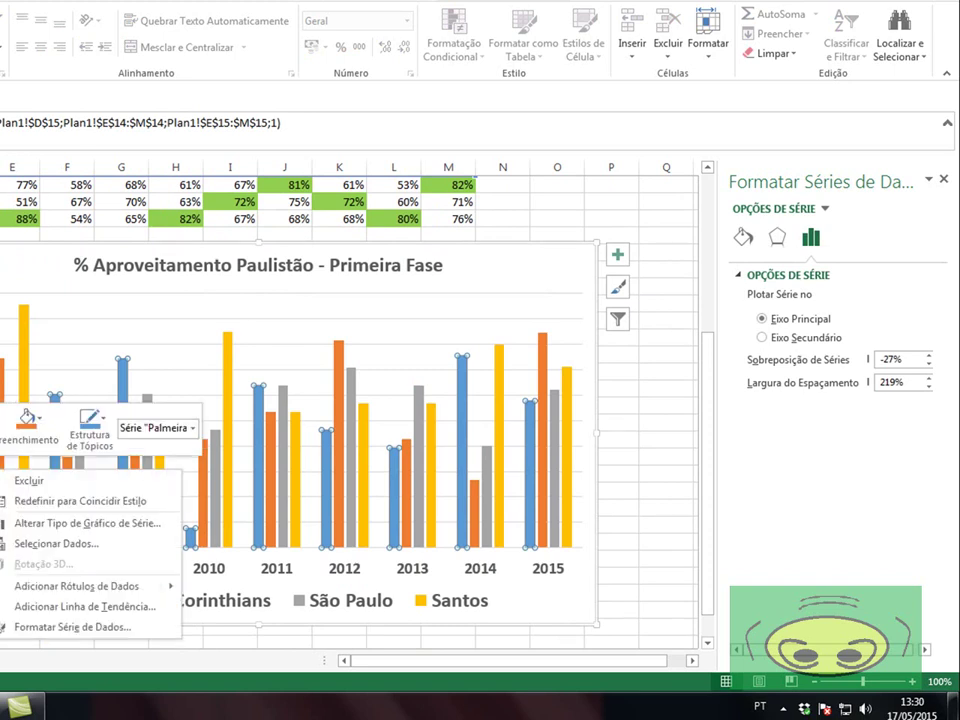
pyautogui.click(41, 423)
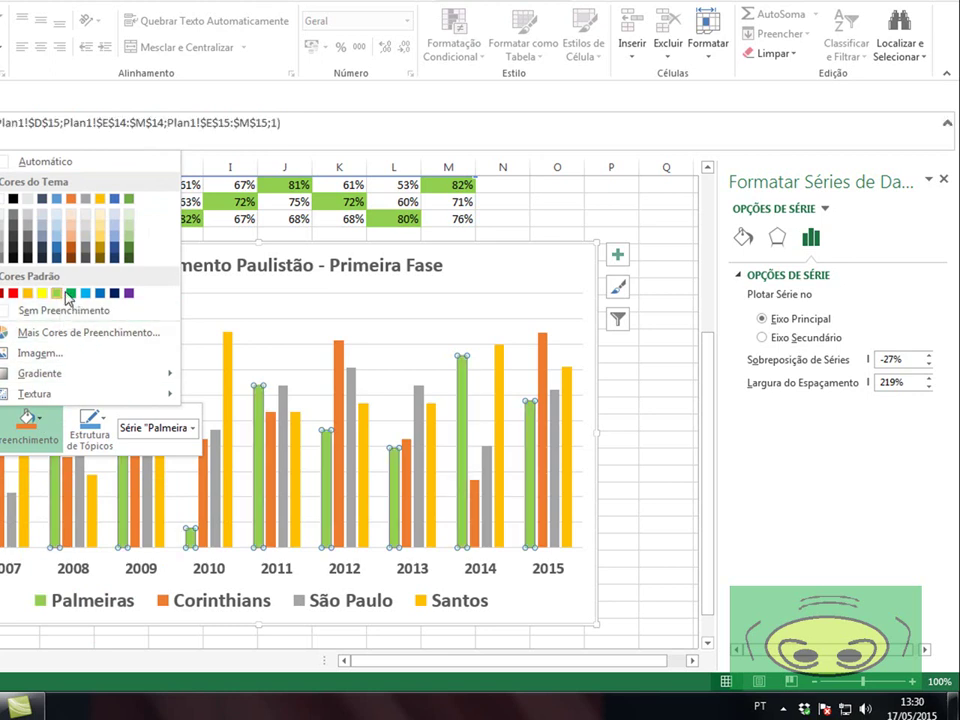
pyautogui.click(131, 255)
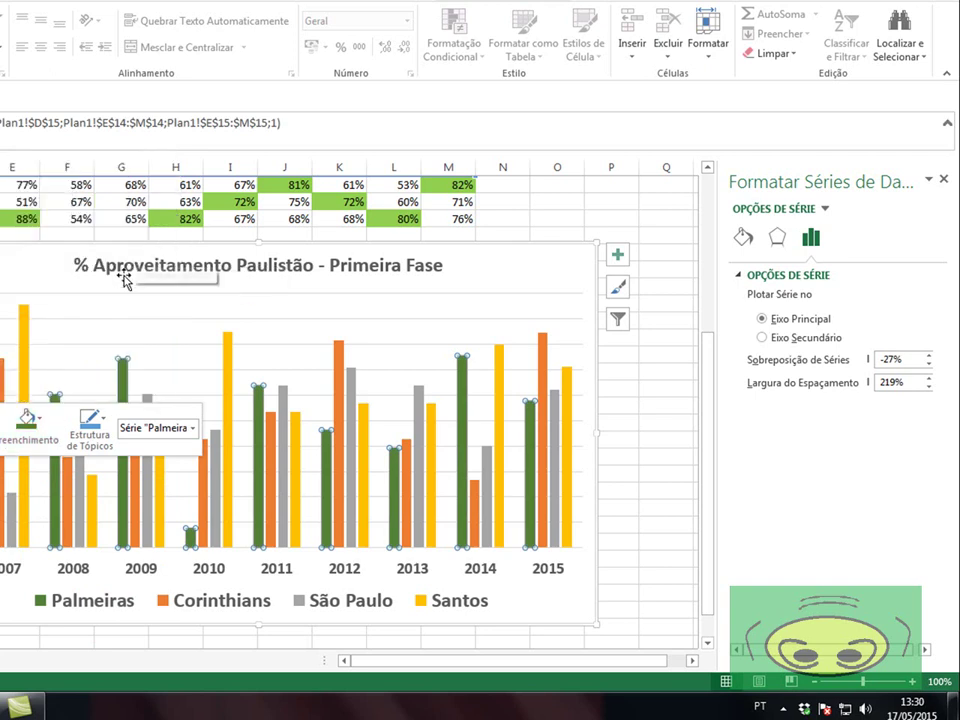
# Fill the Corinthians series columns with the theme colour "Preto, Texto 1, Mais Claro 35%".
pyautogui.click(3, 497)
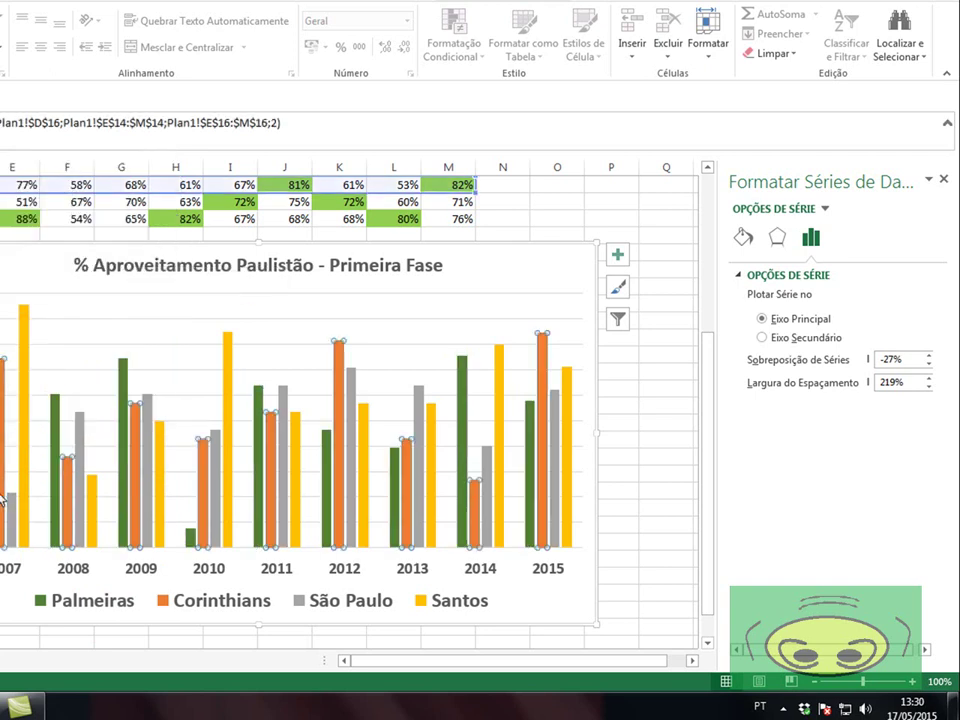
pyautogui.rightClick(3, 497)
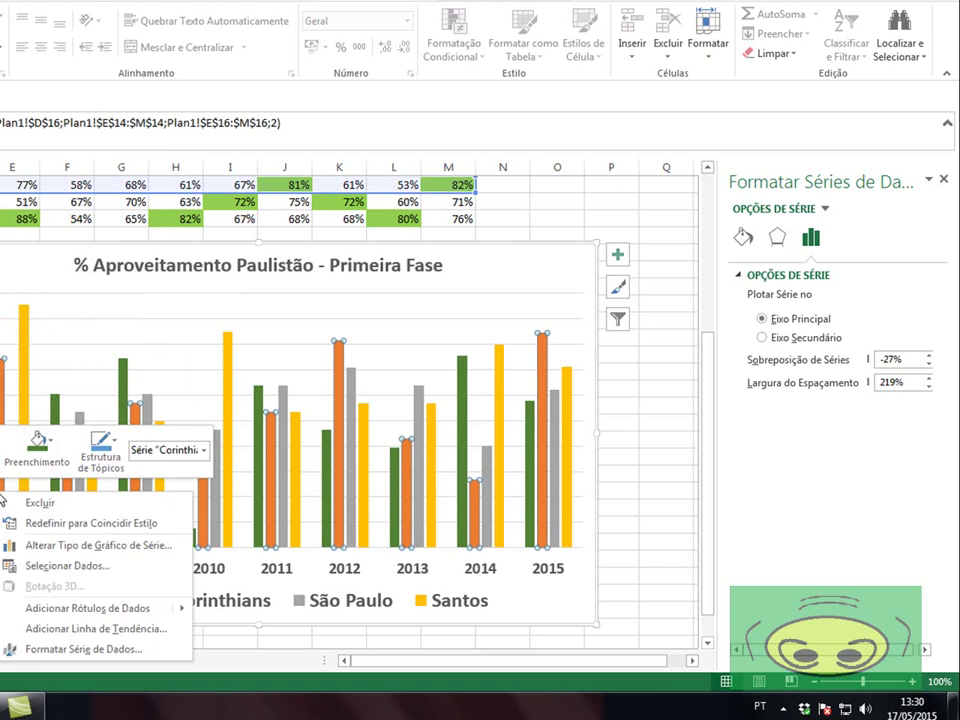
pyautogui.click(30, 442)
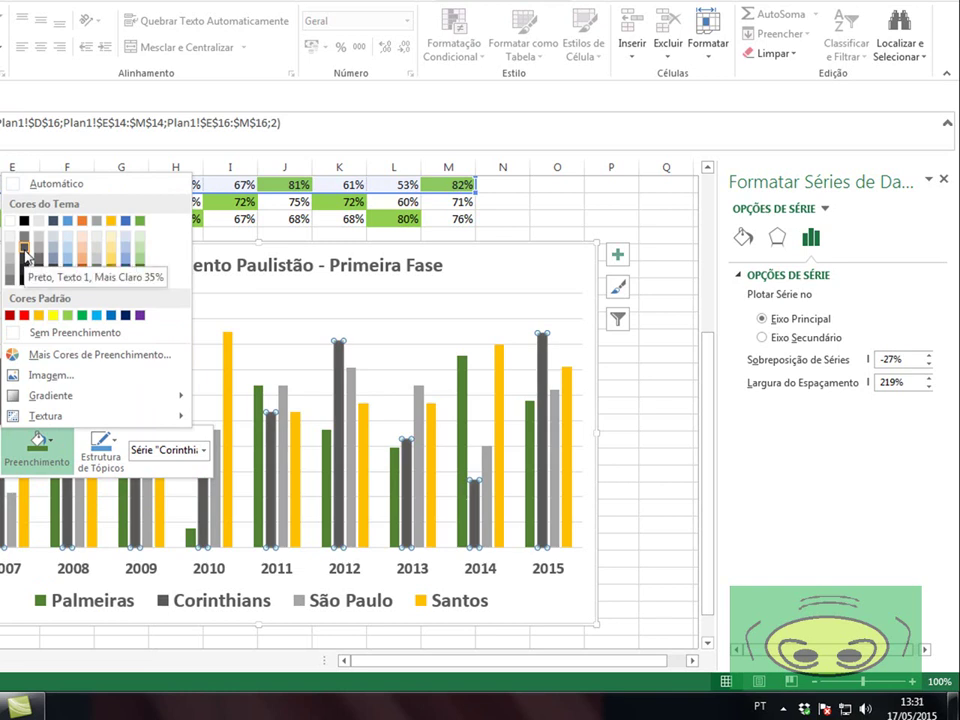
pyautogui.click(24, 256)
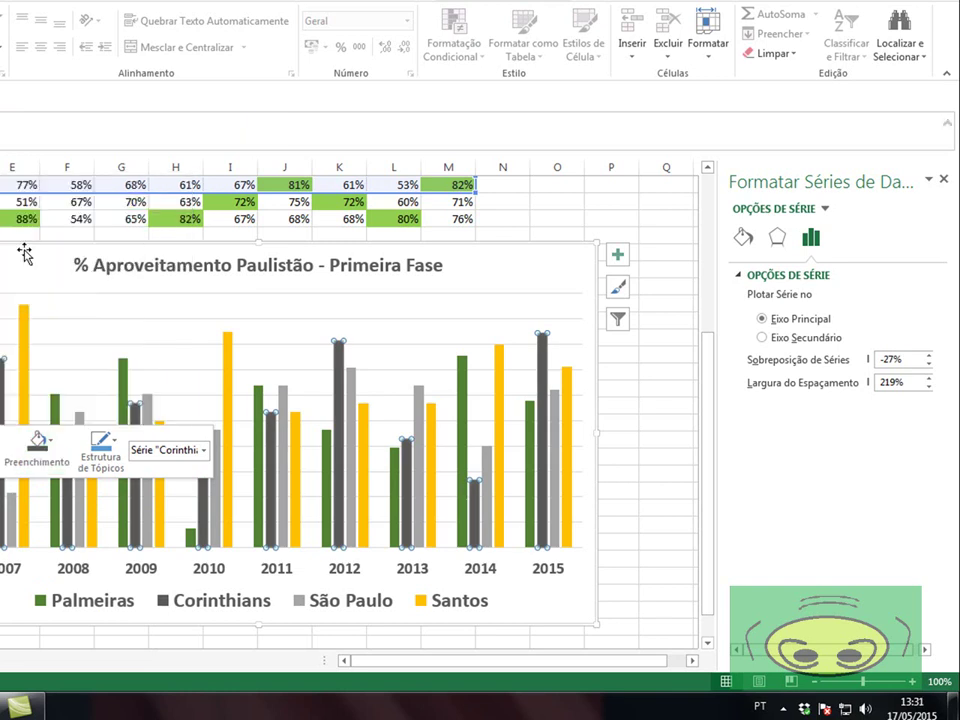
# Fill the São Paulo series columns with standard red.
pyautogui.click(12, 517)
pyautogui.rightClick(12, 515)
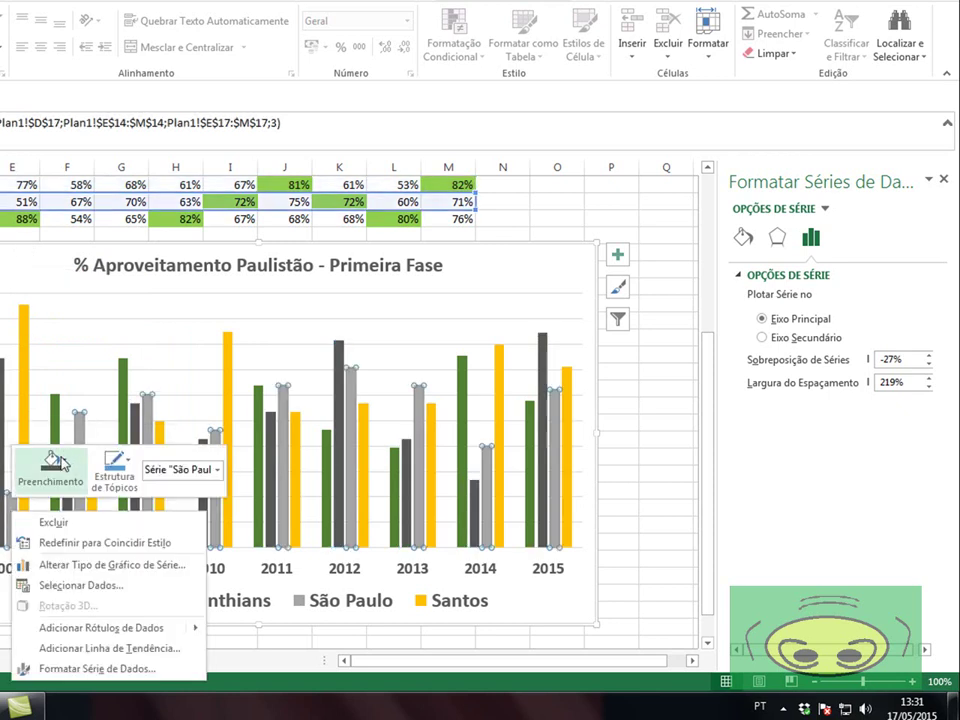
pyautogui.click(67, 464)
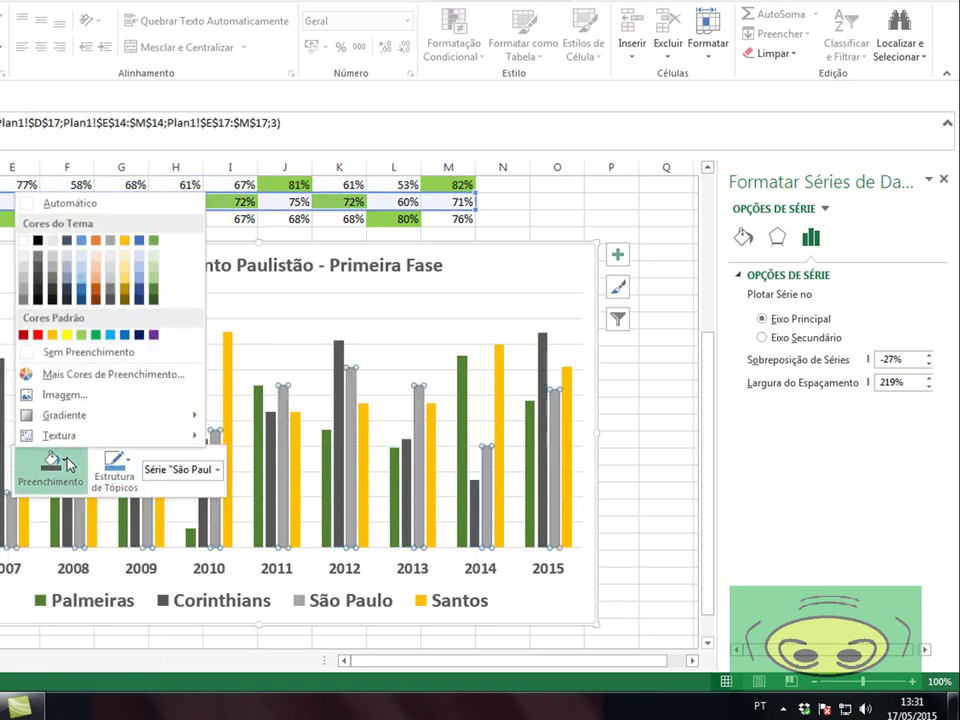
pyautogui.click(36, 336)
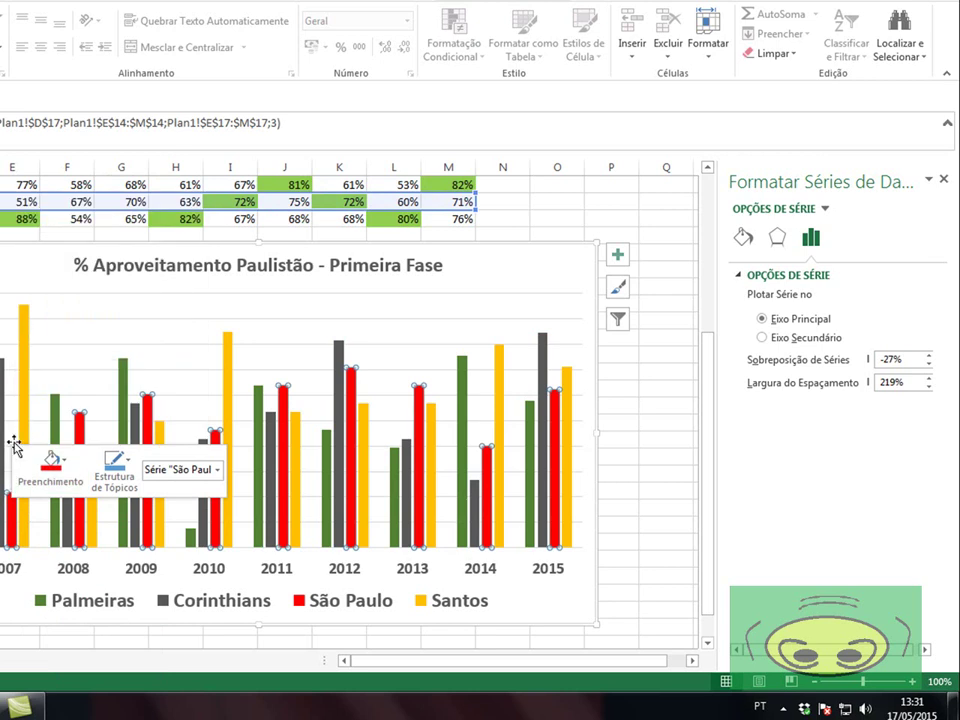
# Fill the Santos series columns with white and deselect the series.
pyautogui.click(26, 414)
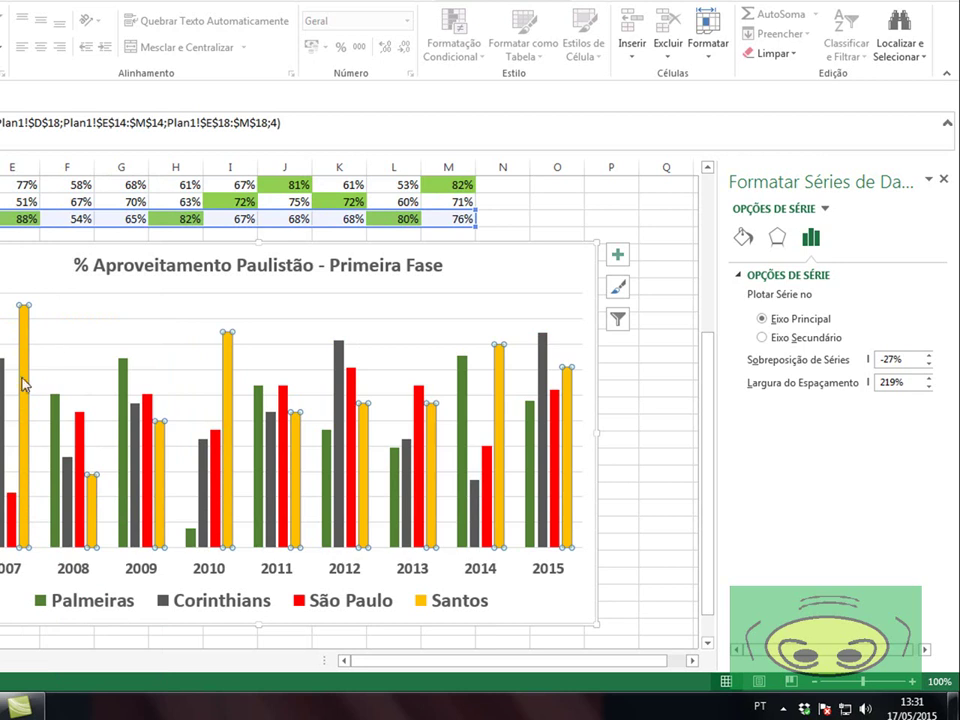
pyautogui.rightClick(24, 384)
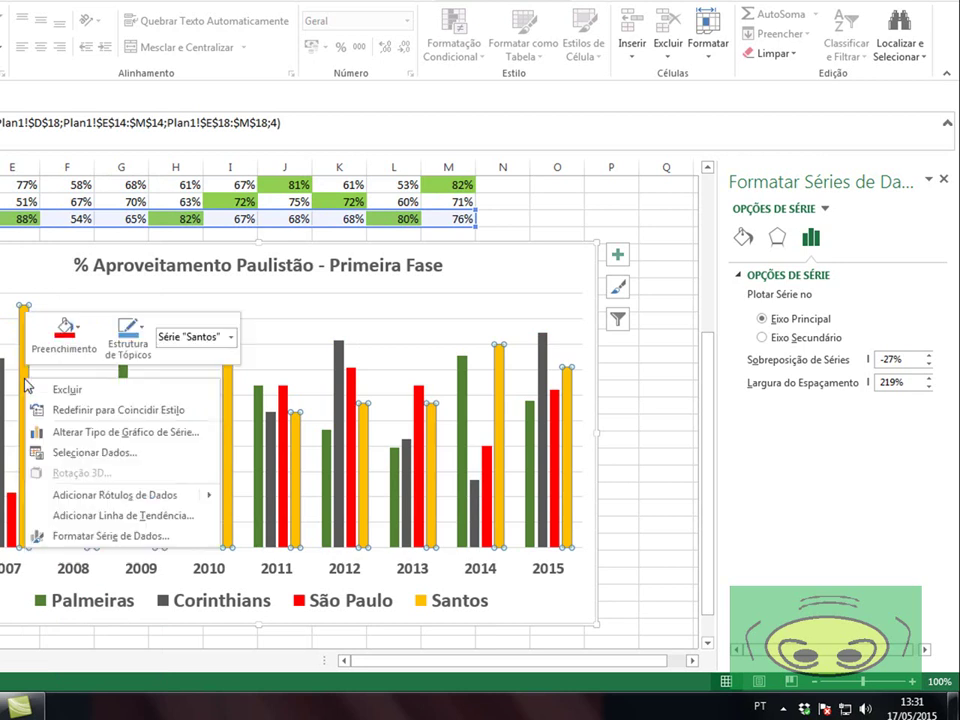
pyautogui.click(82, 333)
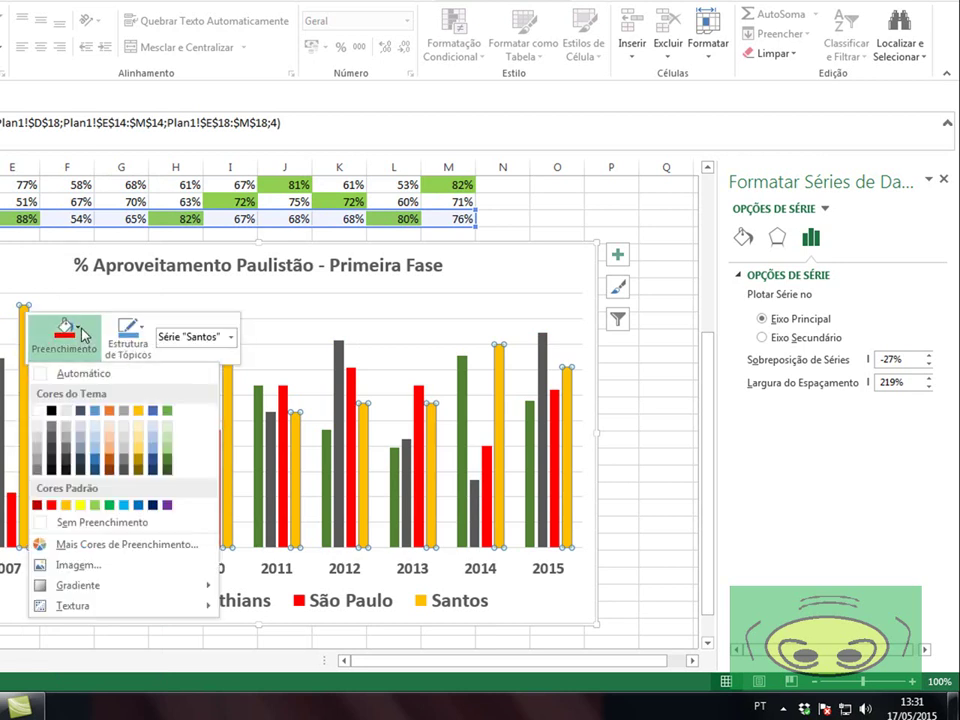
pyautogui.click(40, 411)
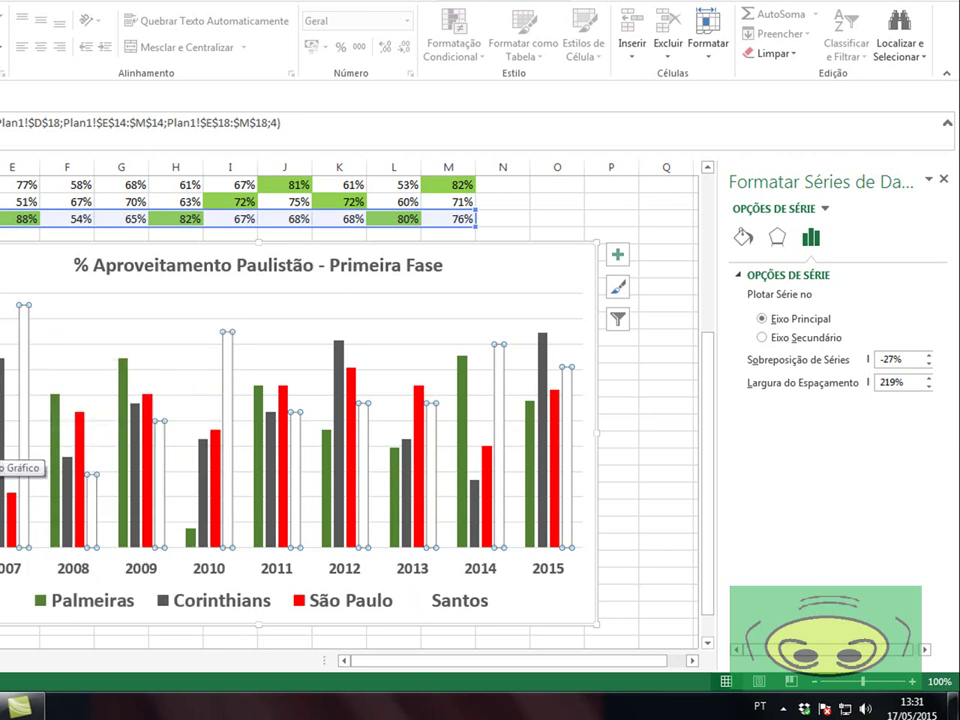
pyautogui.click(2, 430)
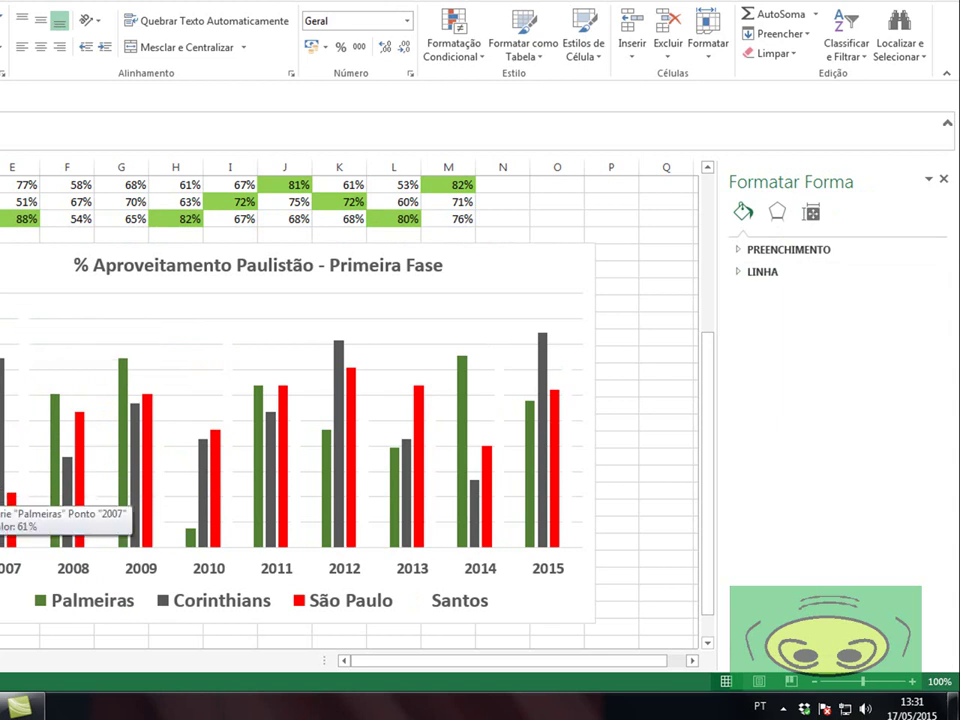
# Apply the first inner (Interna) shadow preset to the Palmeiras series columns.
pyautogui.click(2, 495)
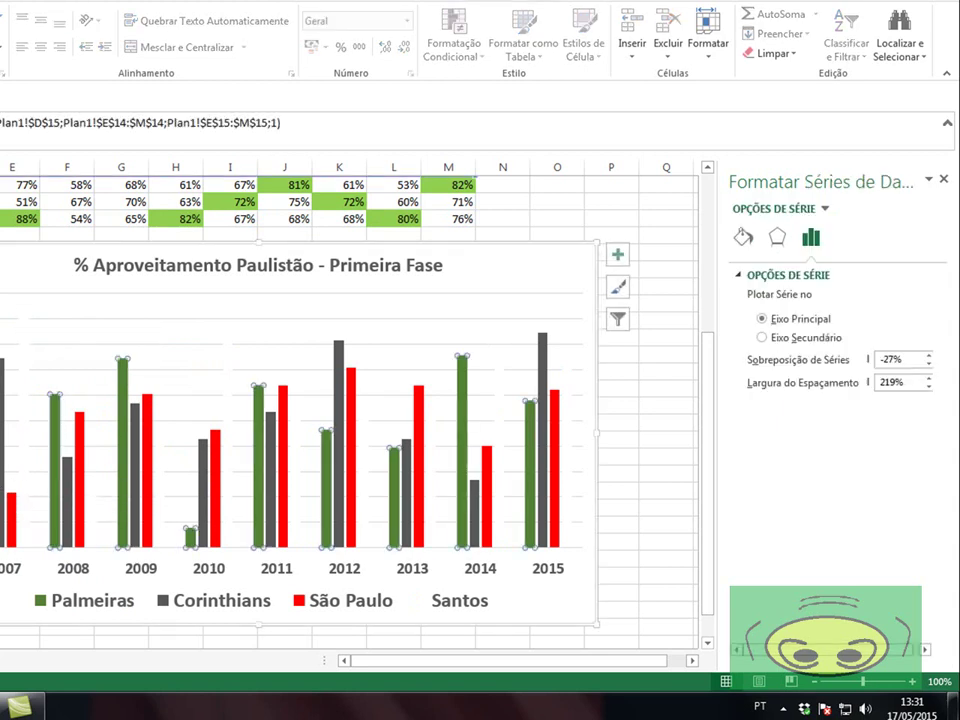
pyautogui.click(781, 239)
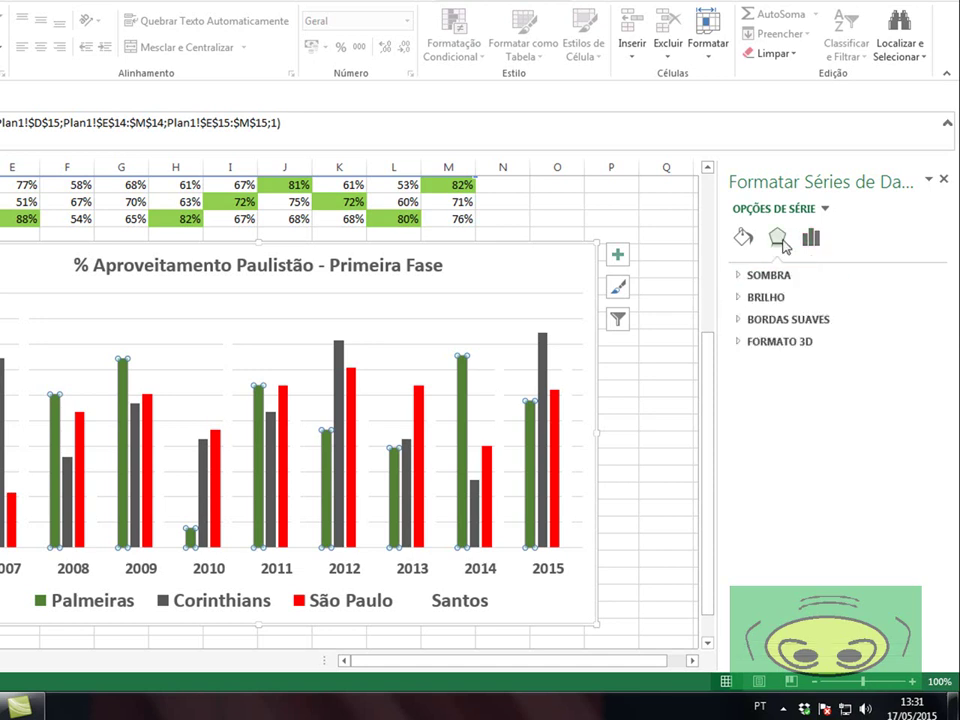
pyautogui.click(741, 277)
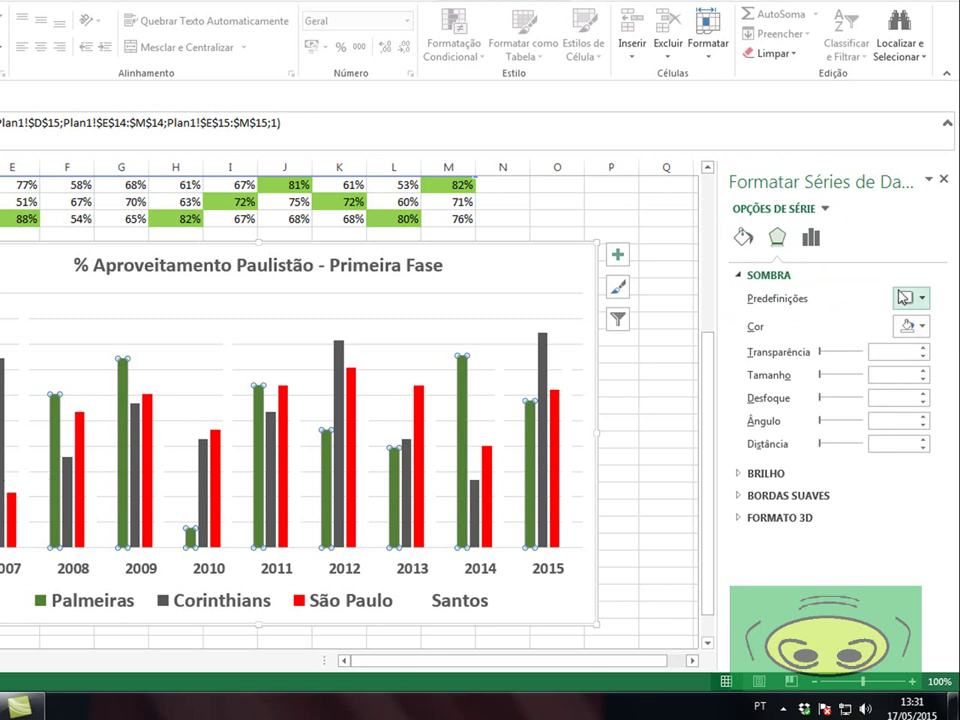
pyautogui.click(922, 298)
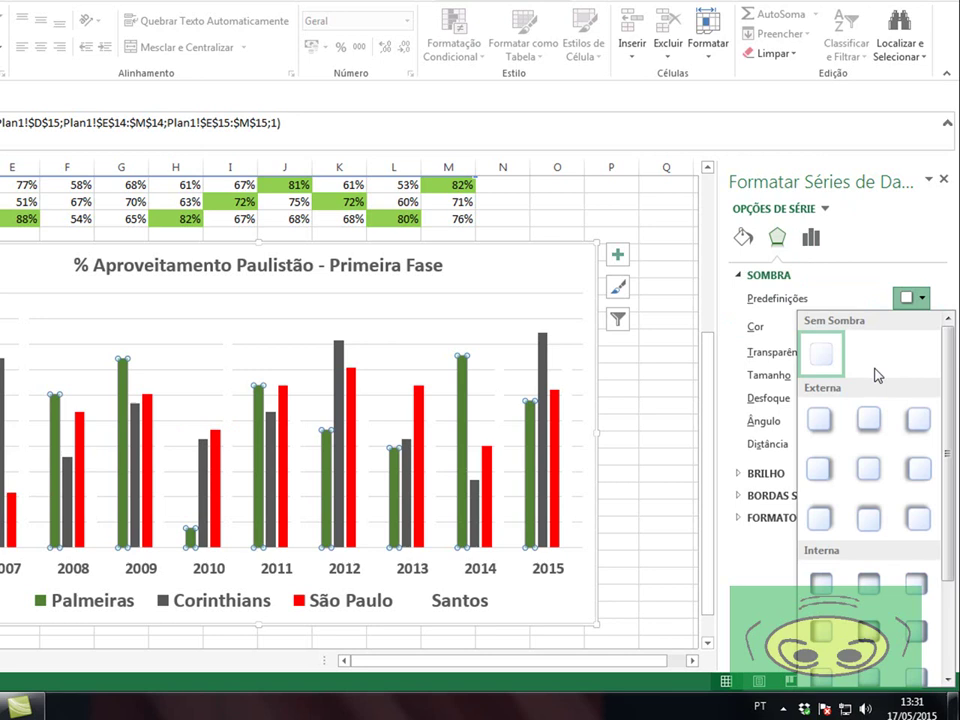
pyautogui.click(821, 584)
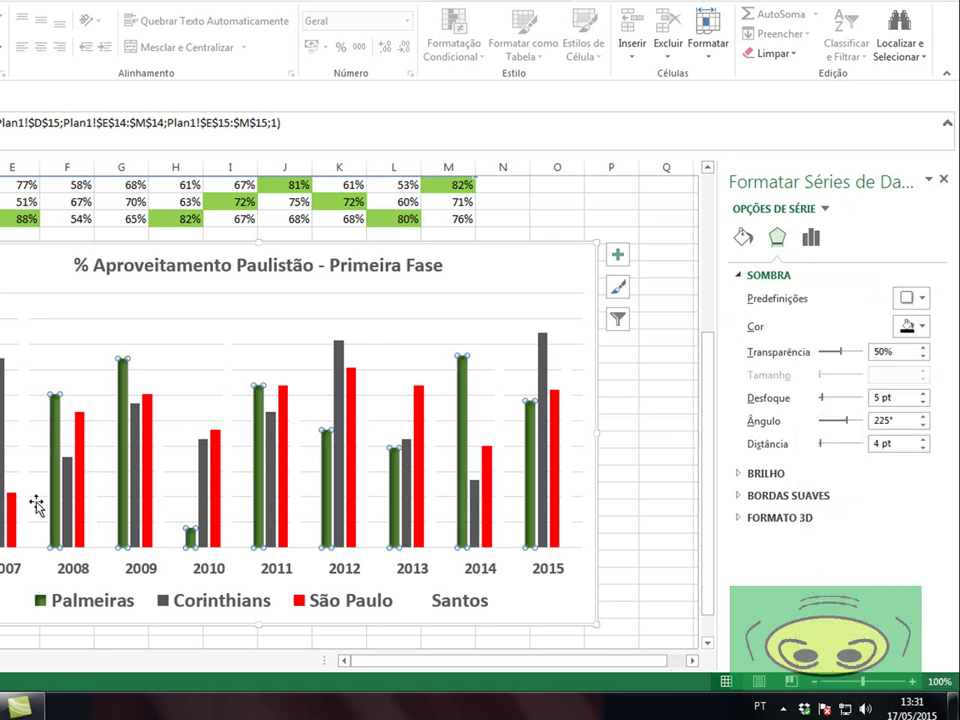
# Change the Palmeiras series' shadow colour to white and set its transparency to 25%.
pyautogui.click(926, 328)
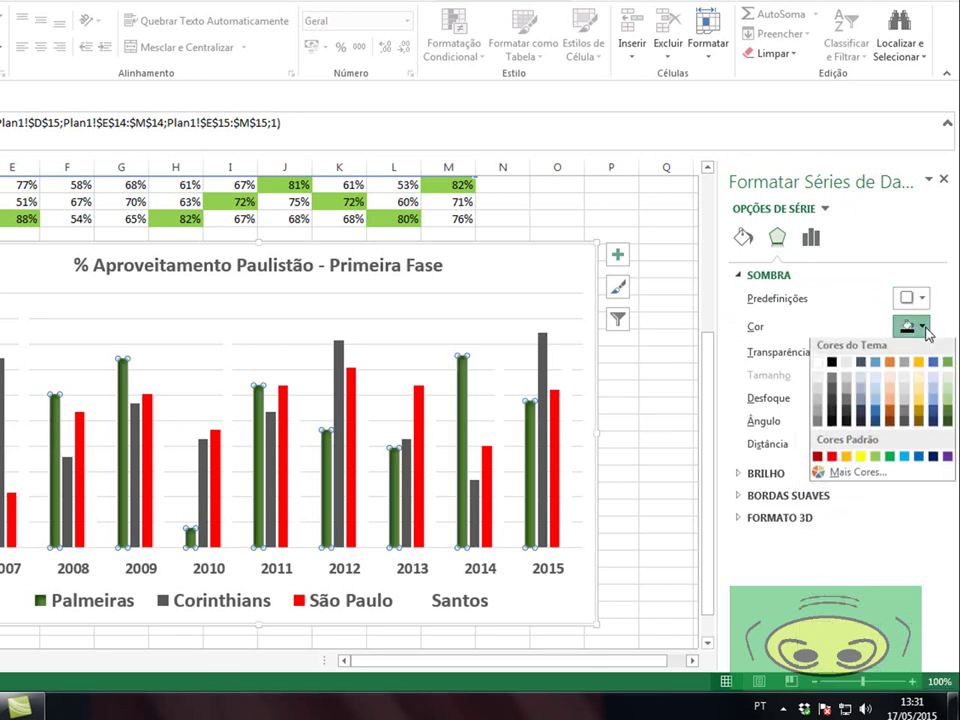
pyautogui.click(821, 368)
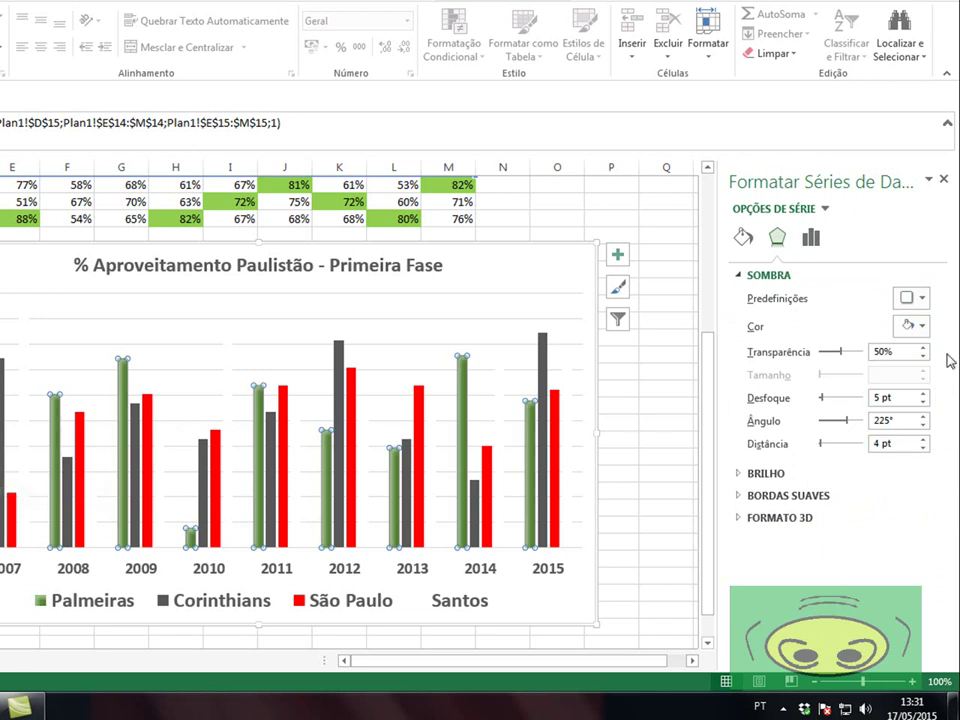
pyautogui.moveTo(894, 353); pyautogui.dragTo(826, 357)
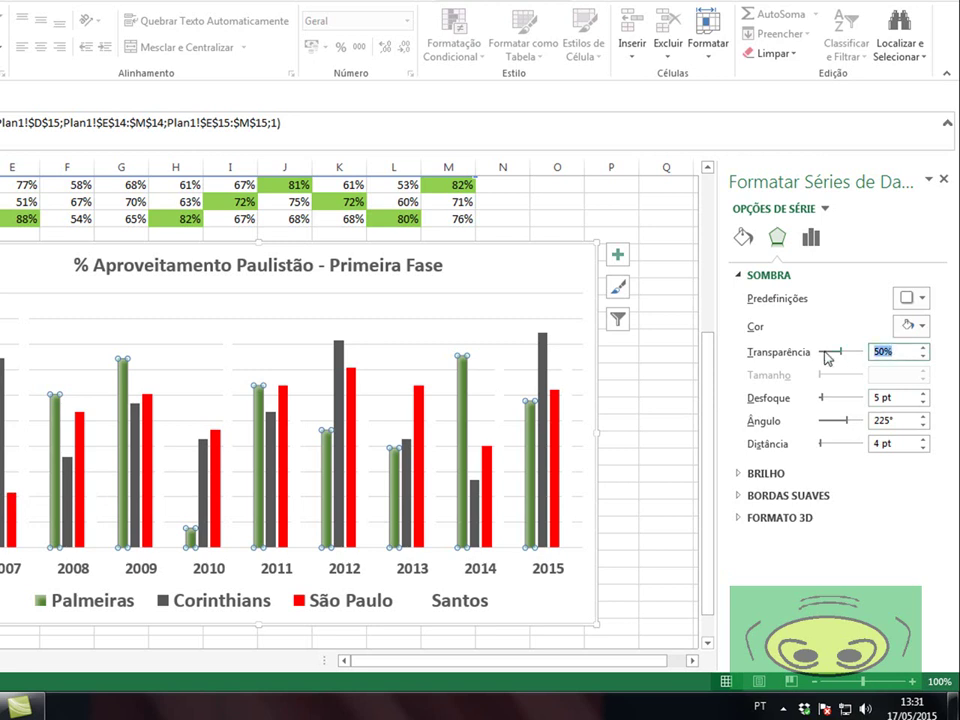
pyautogui.write('25')
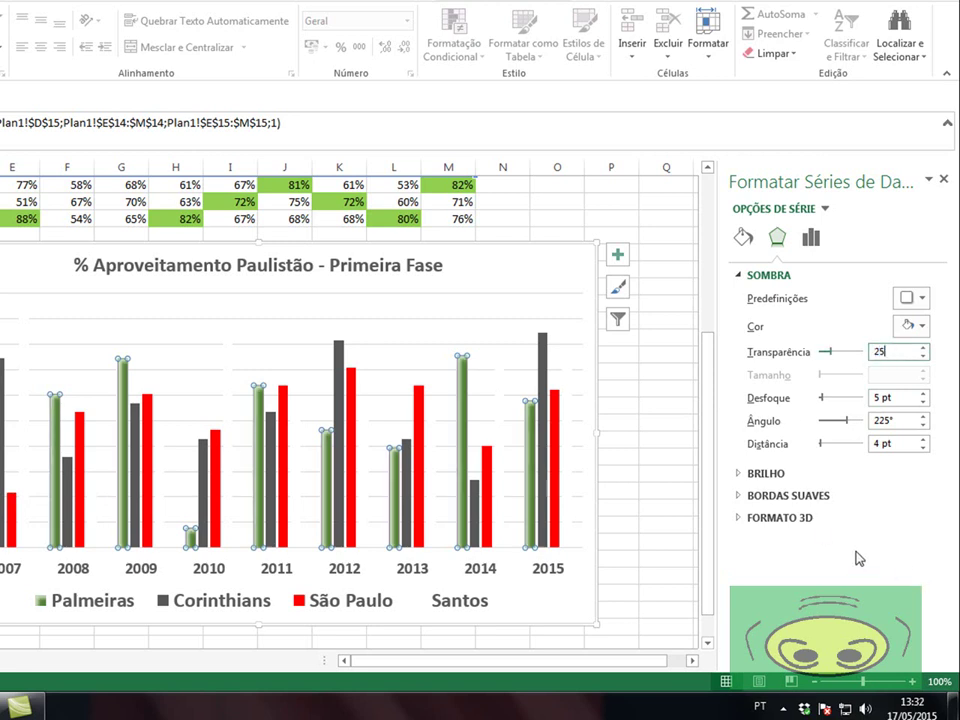
pyautogui.click(905, 397)
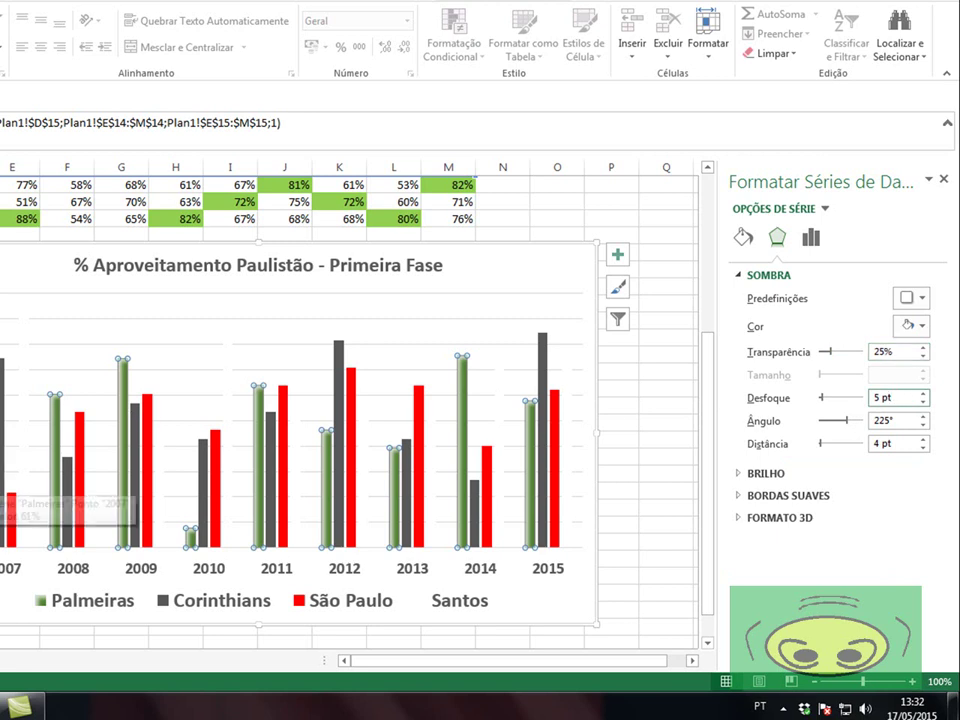
# Apply the first inner (Interna) shadow preset to the Corinthians series, with white shadow colour and 25% transparency.
pyautogui.click(3, 487)
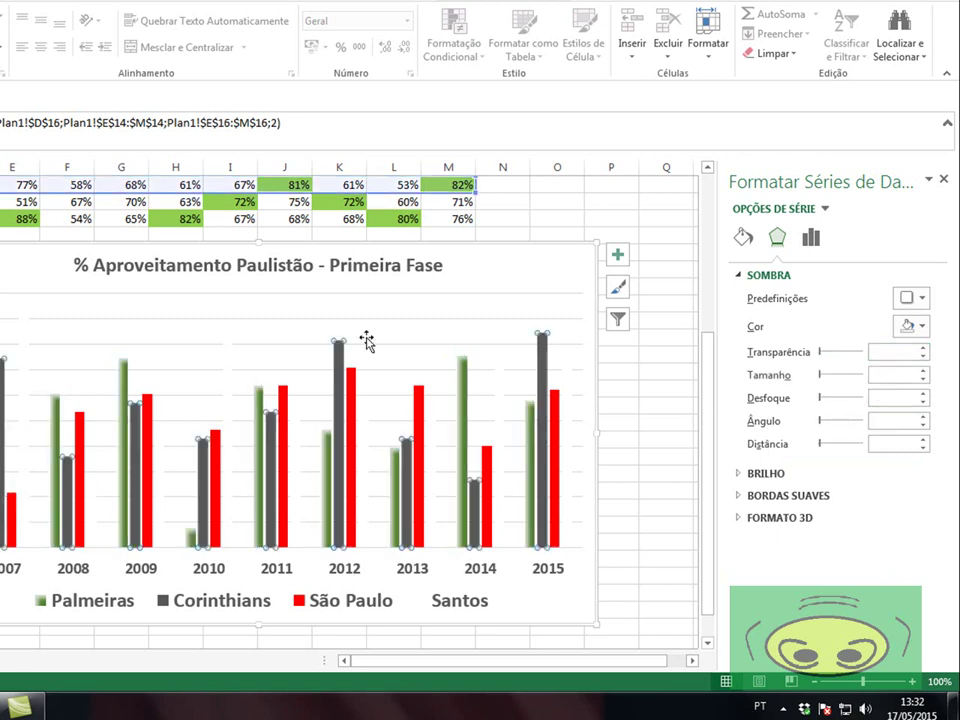
pyautogui.click(923, 298)
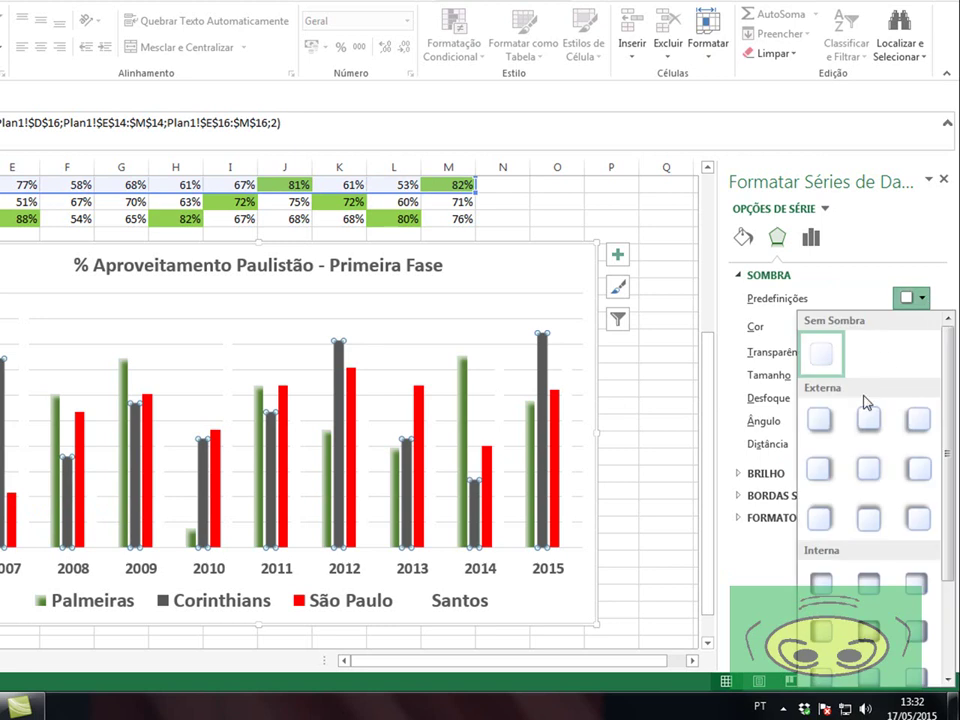
pyautogui.click(821, 583)
pyautogui.click(914, 327)
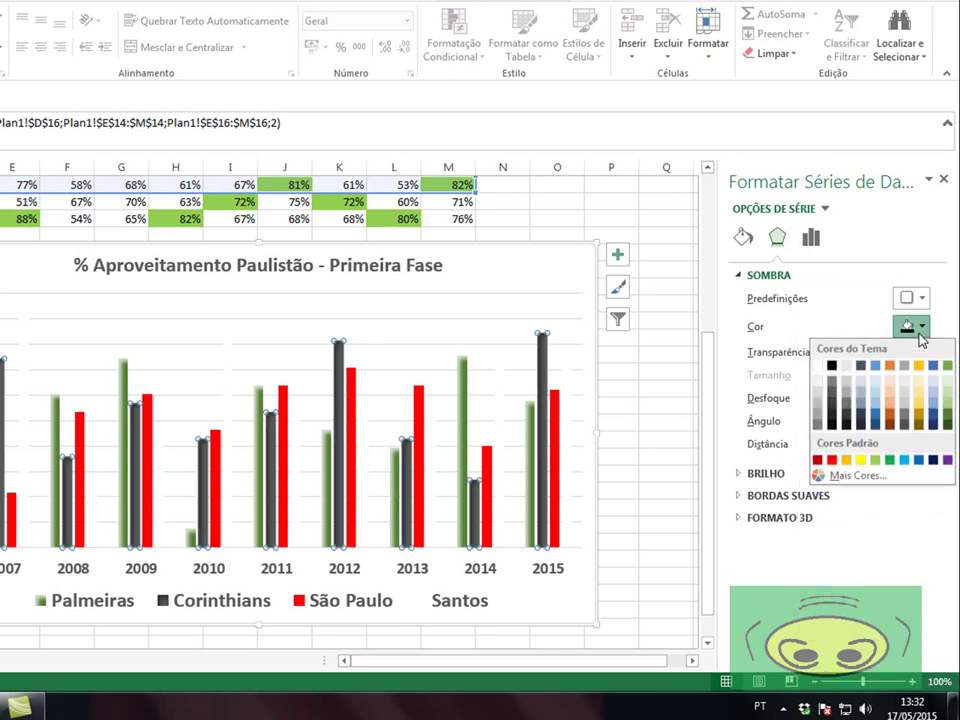
pyautogui.click(816, 368)
pyautogui.moveTo(902, 353); pyautogui.dragTo(835, 357)
pyautogui.write('25')
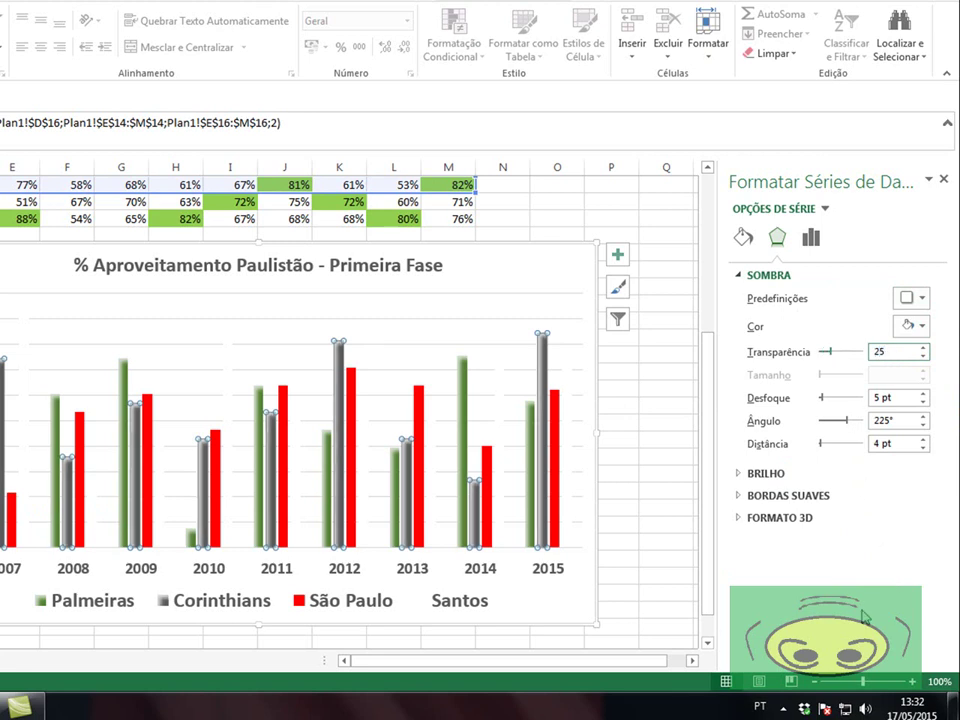
pyautogui.click(896, 398)
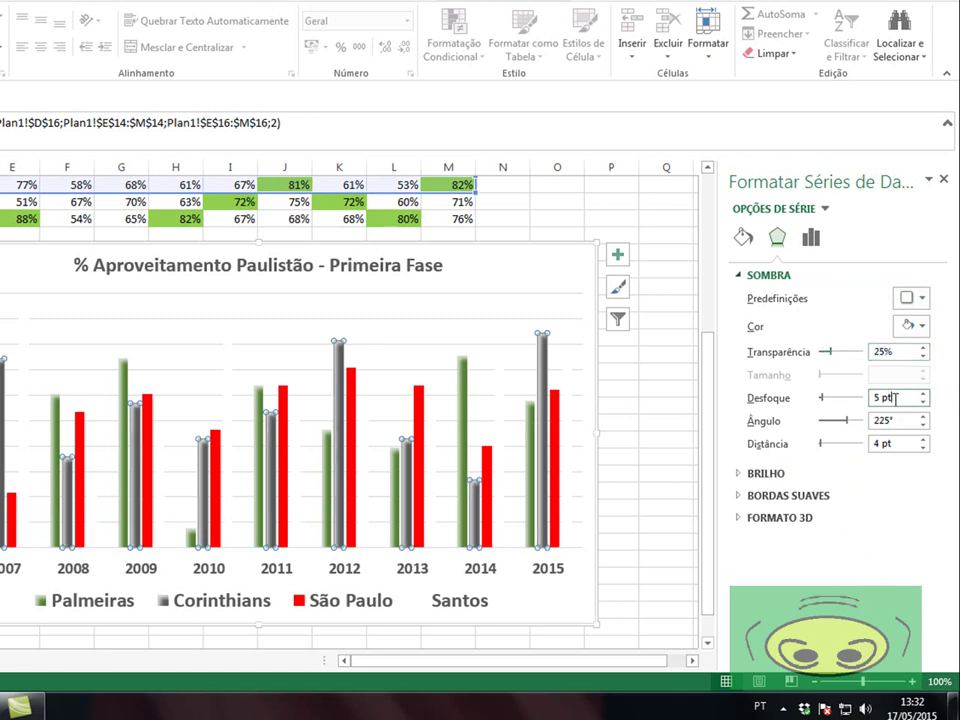
# Give the São Paulo series the first inner (Interna) shadow preset, coloured white with 25% transparency.
pyautogui.click(11, 515)
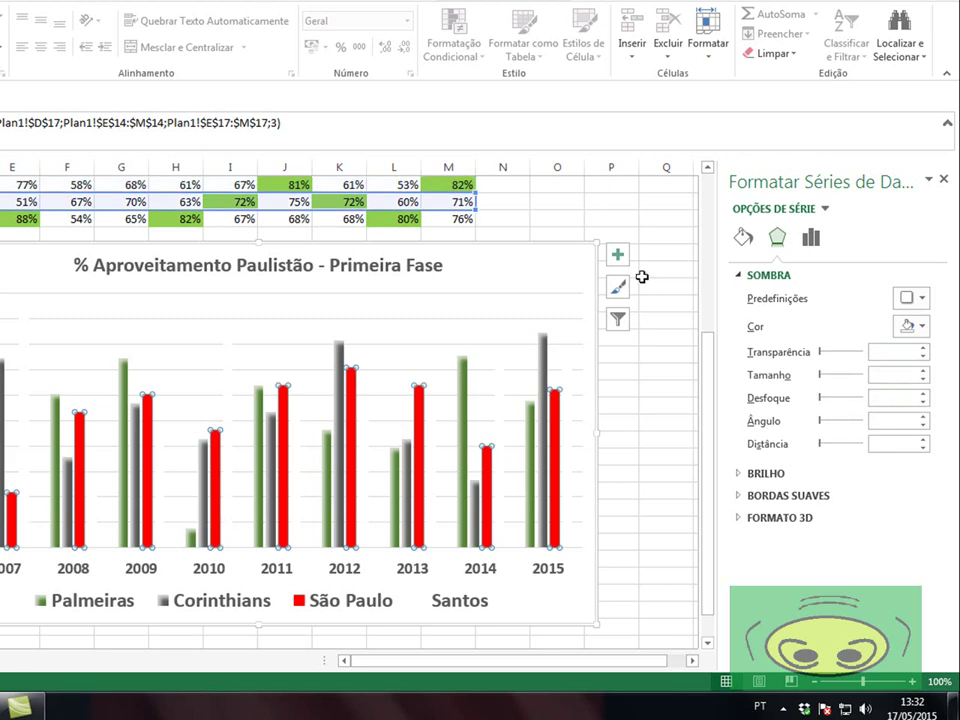
pyautogui.click(922, 299)
pyautogui.click(815, 572)
pyautogui.click(914, 326)
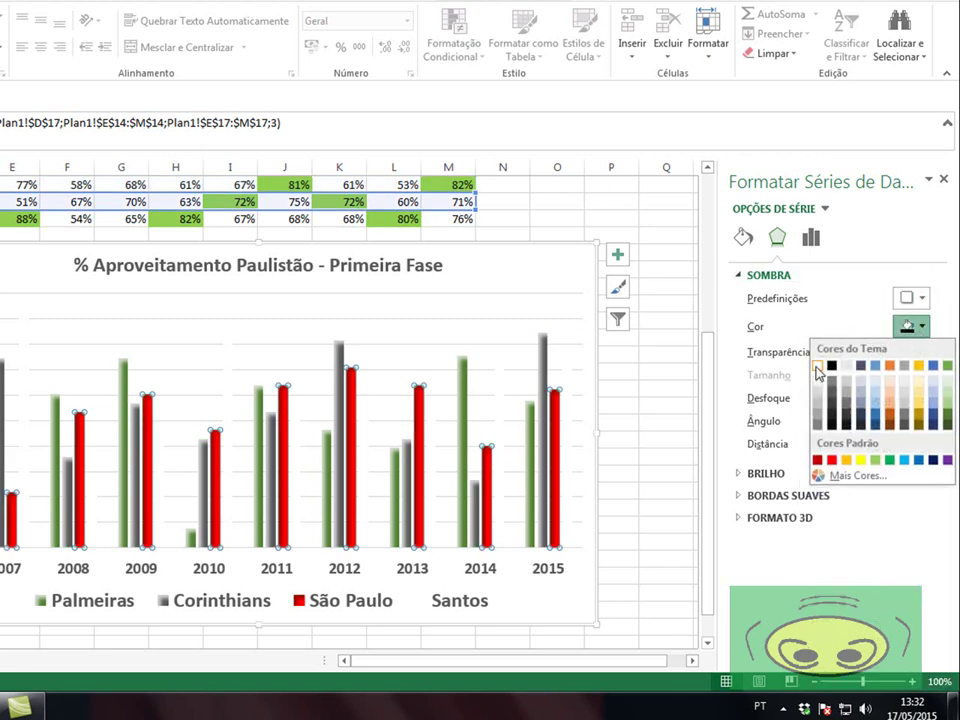
pyautogui.click(829, 370)
pyautogui.click(812, 354)
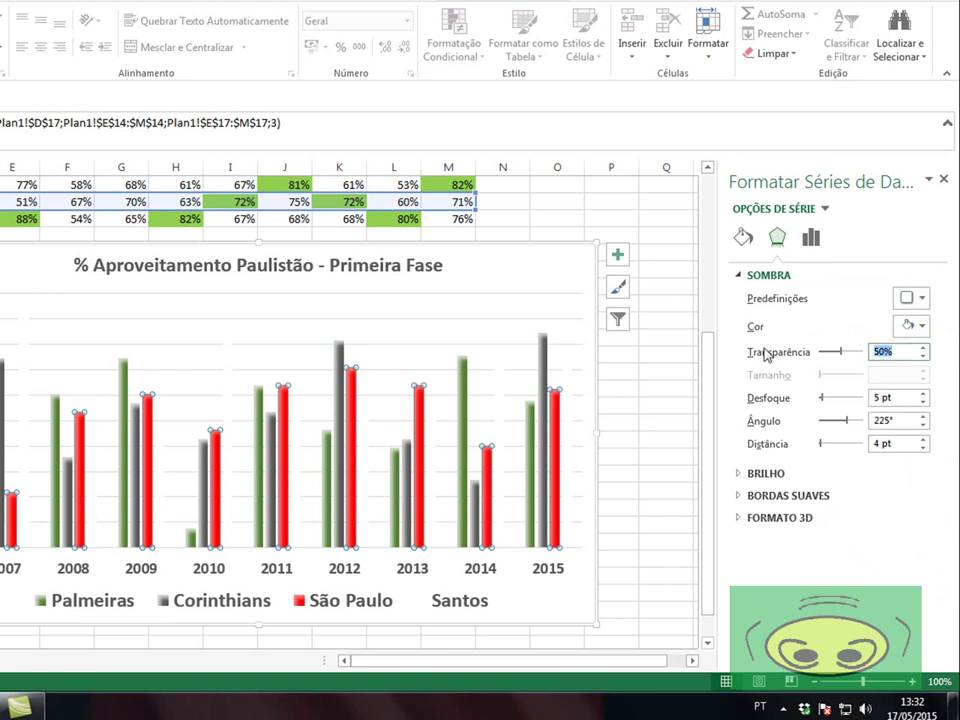
pyautogui.write('25')
pyautogui.click(900, 421)
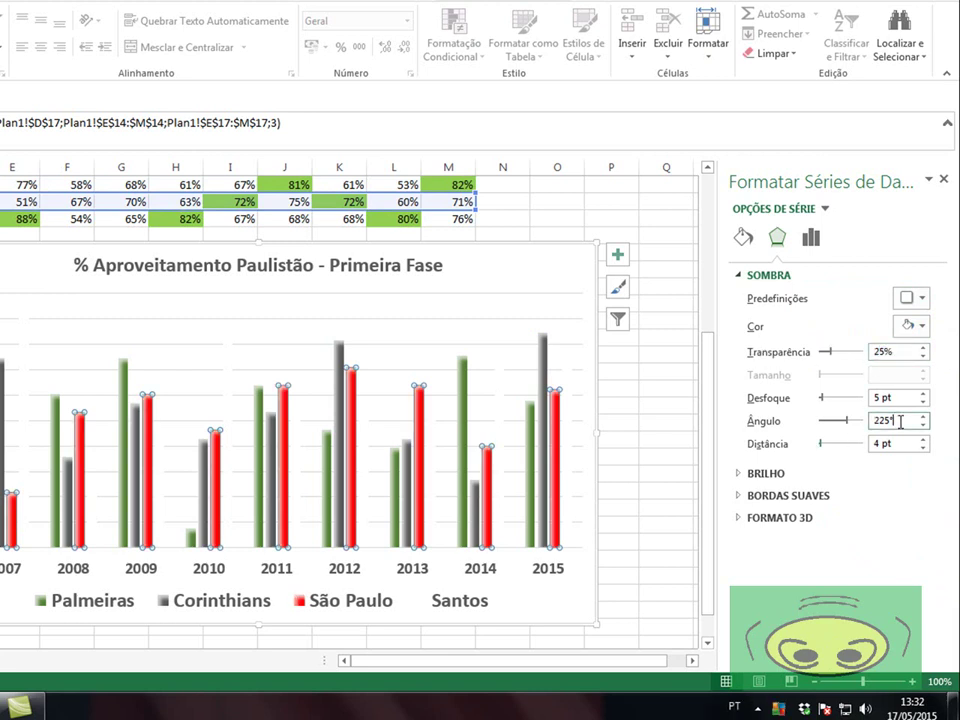
# Apply the first inner (Interna) shadow preset to the Santos series and set the shadow's transparency to 25%.
pyautogui.click(27, 519)
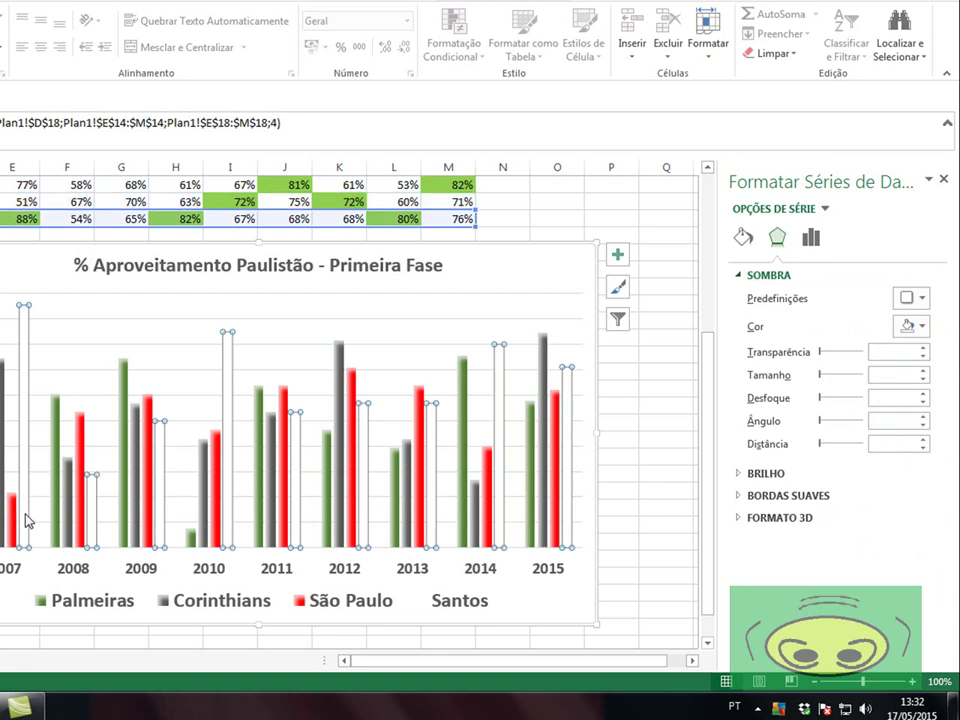
pyautogui.click(920, 299)
pyautogui.click(860, 420)
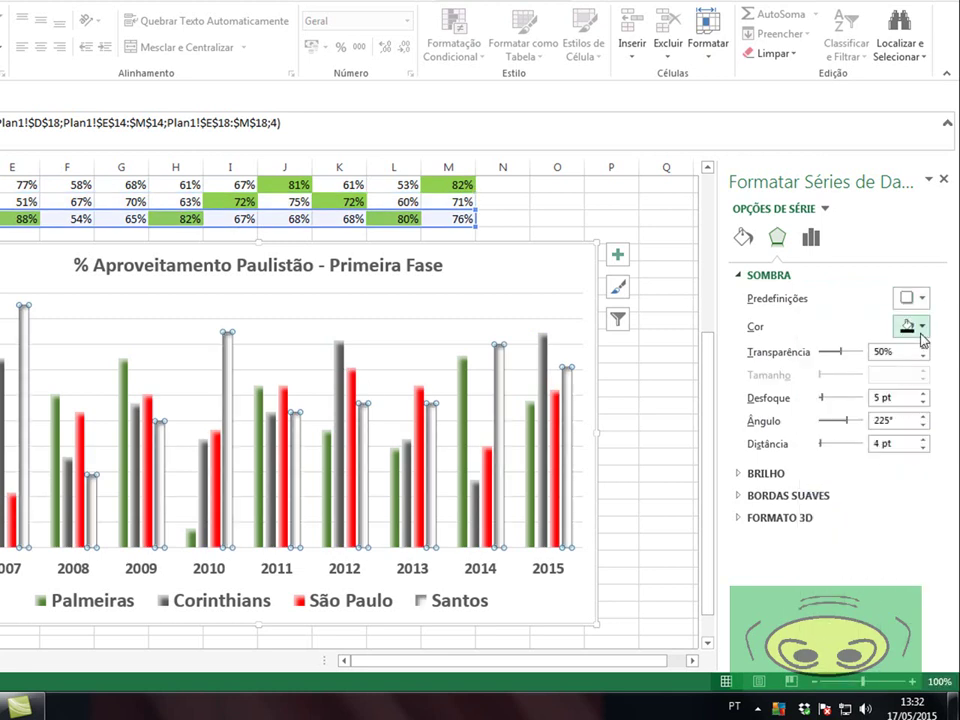
pyautogui.moveTo(889, 352); pyautogui.dragTo(866, 358)
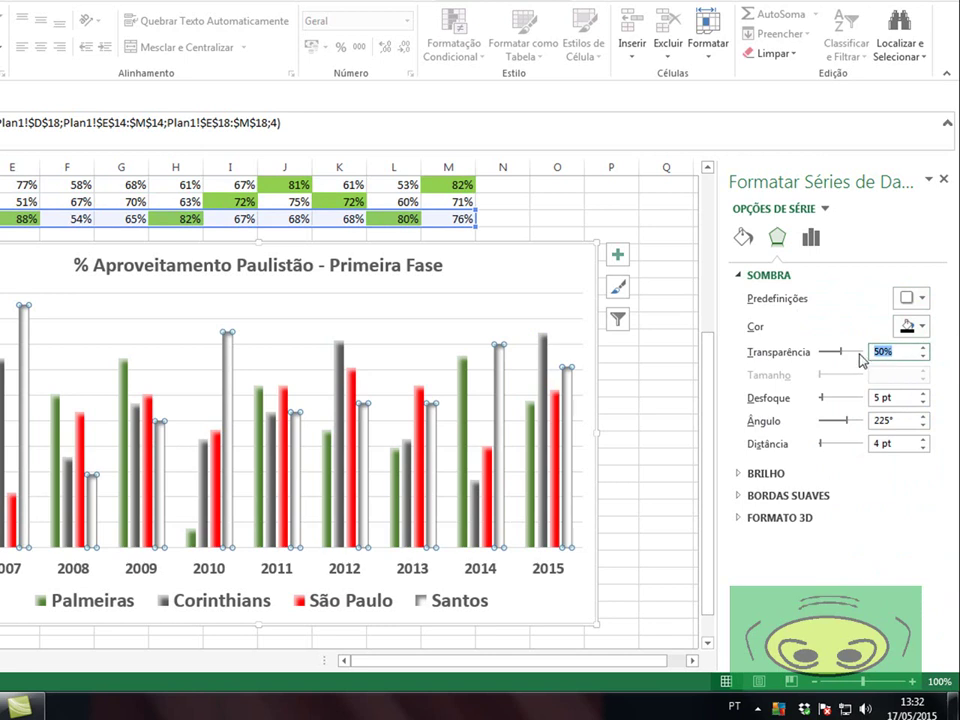
pyautogui.write('25')
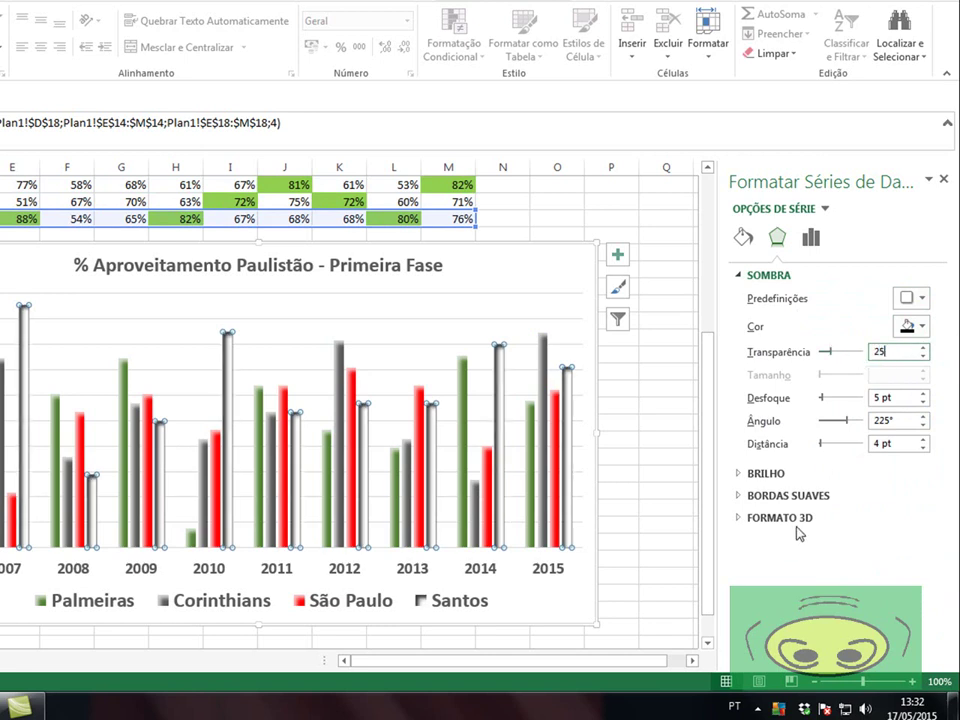
pyautogui.click(887, 424)
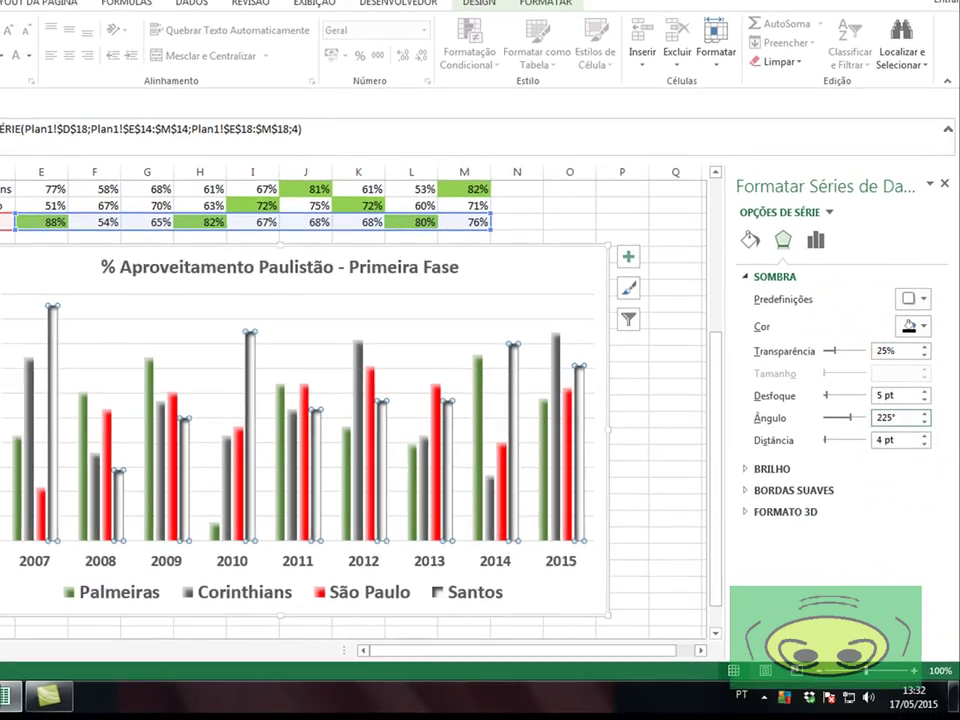
# Preview the available chart design styles, including Estilo 8, on the chart without applying one.
pyautogui.click(28, 521)
pyautogui.click(205, 395)
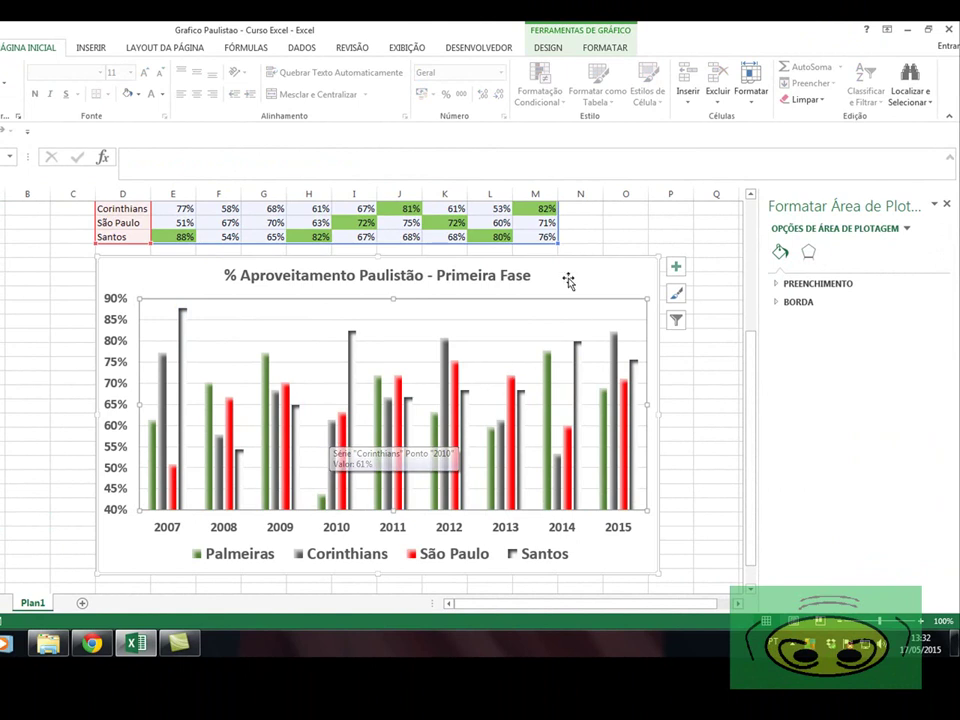
pyautogui.click(596, 52)
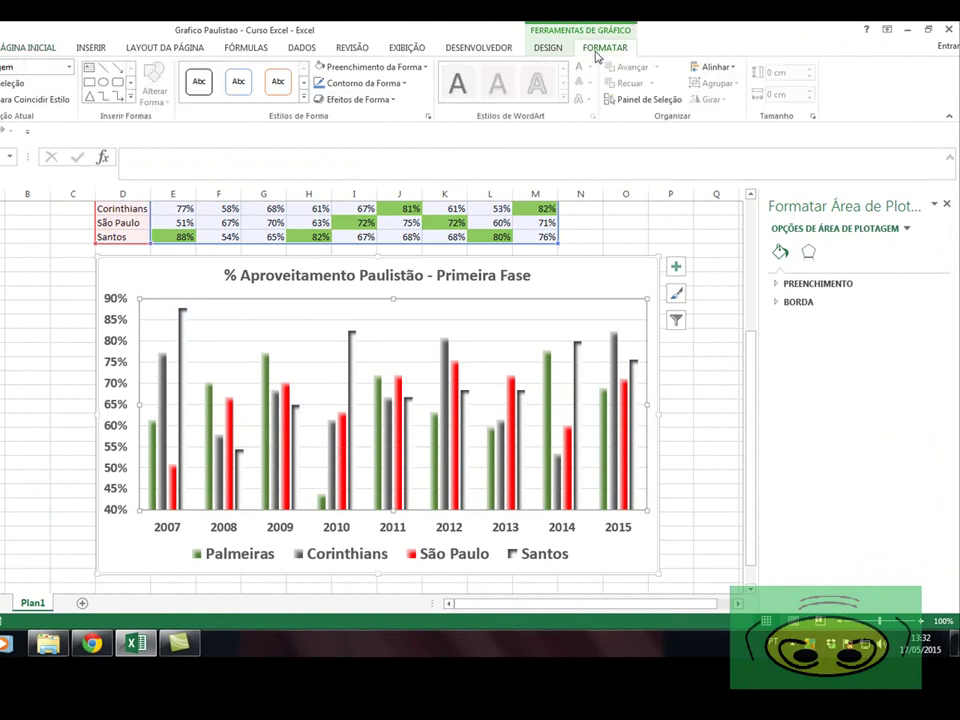
pyautogui.click(540, 52)
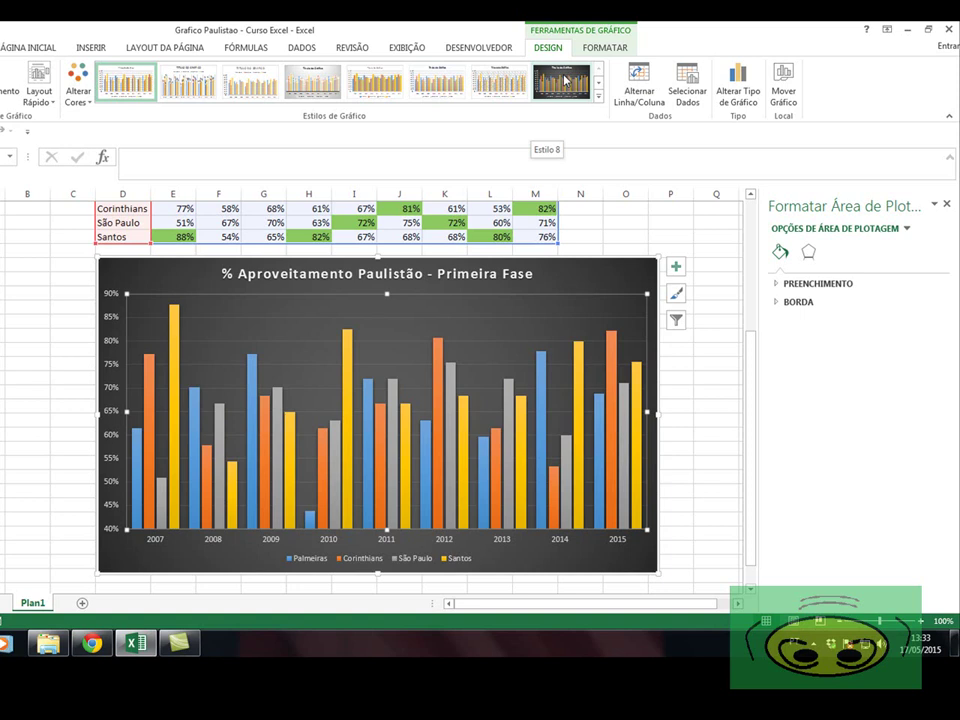
pyautogui.click(26, 323)
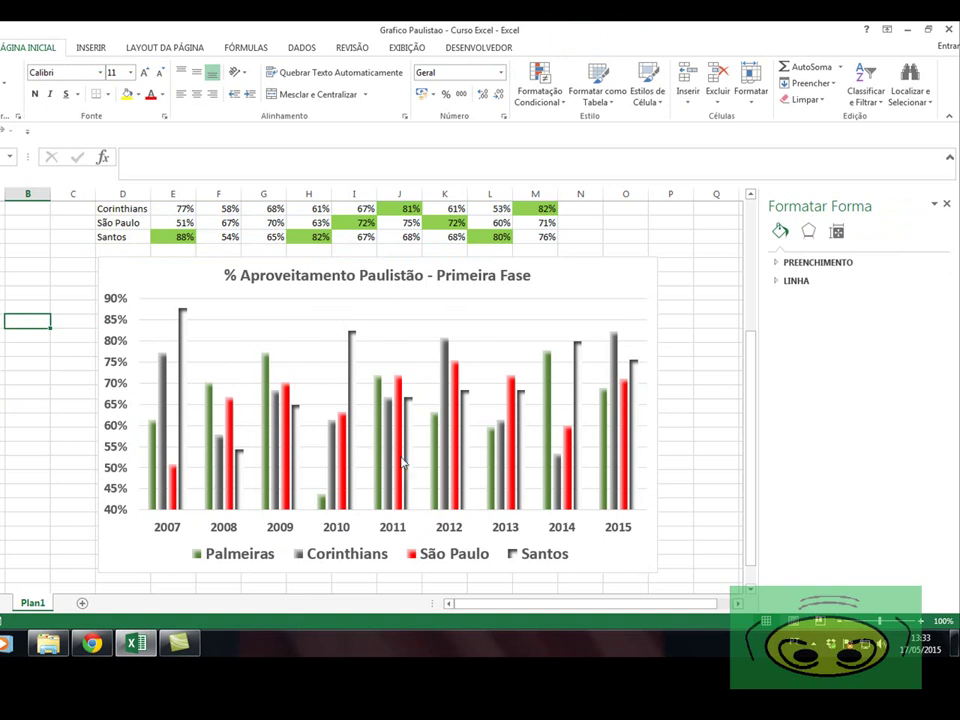
pyautogui.moveTo(402, 462)
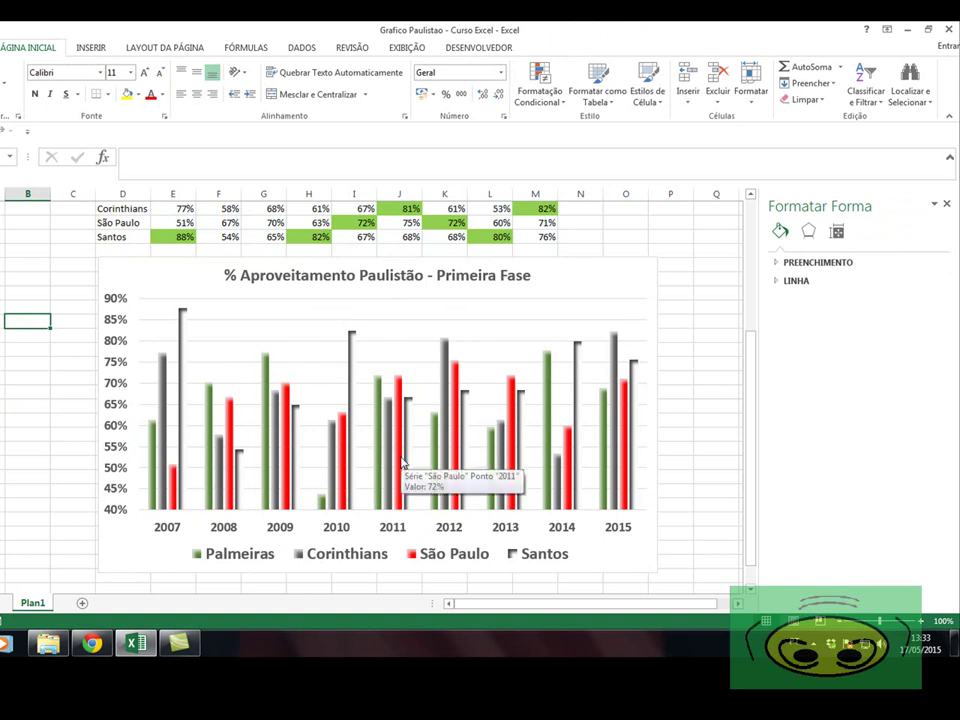
# Give the whole chart area a solid black border 3 pt wide.
pyautogui.click(526, 291)
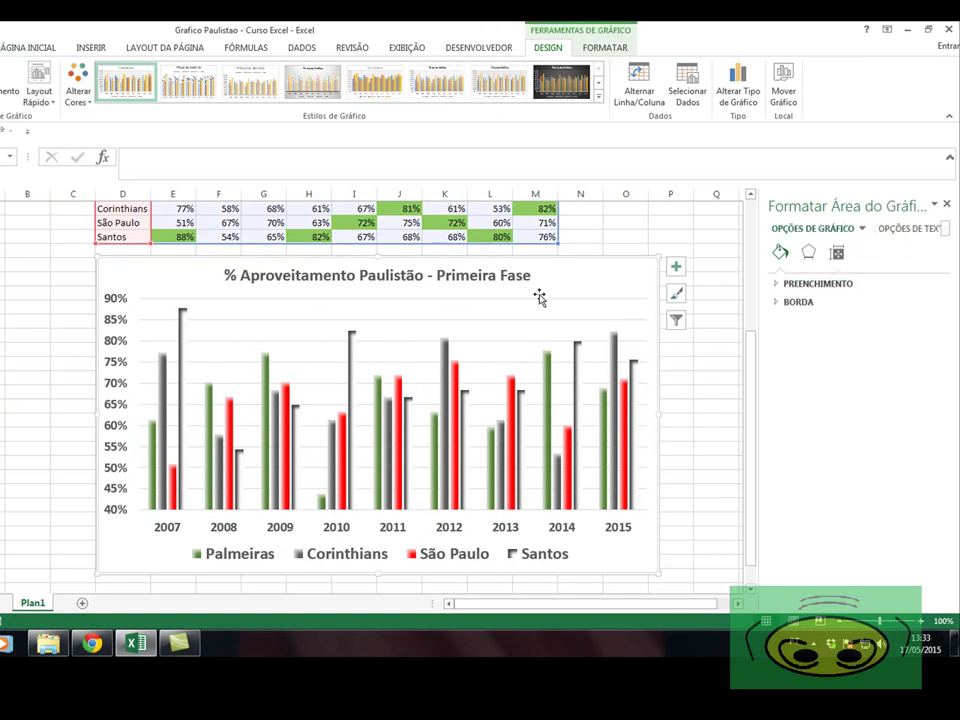
pyautogui.click(776, 301)
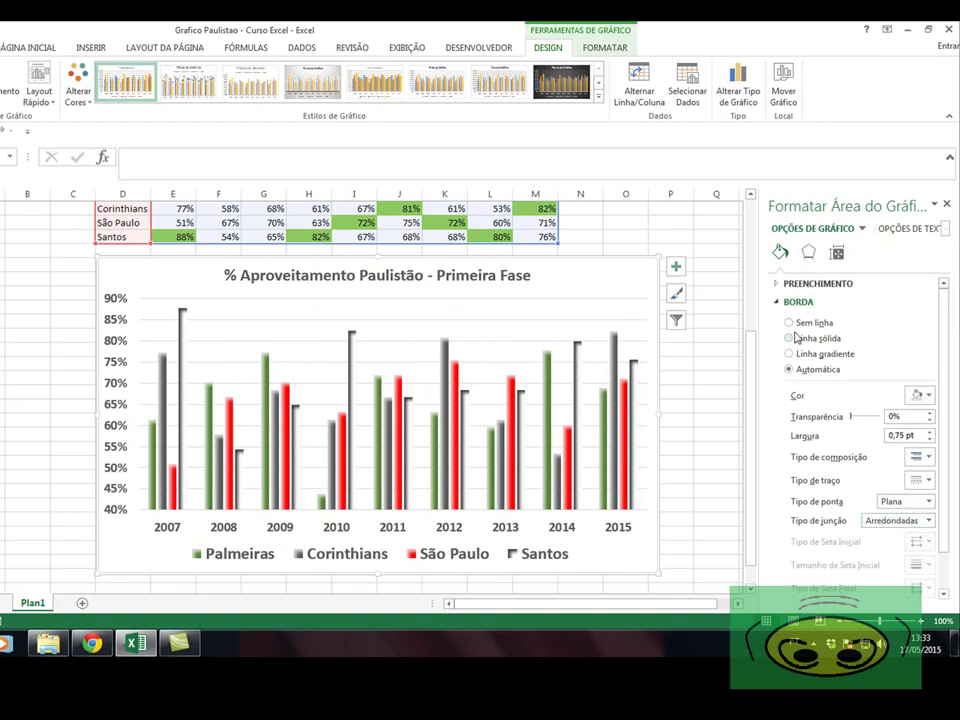
pyautogui.click(922, 396)
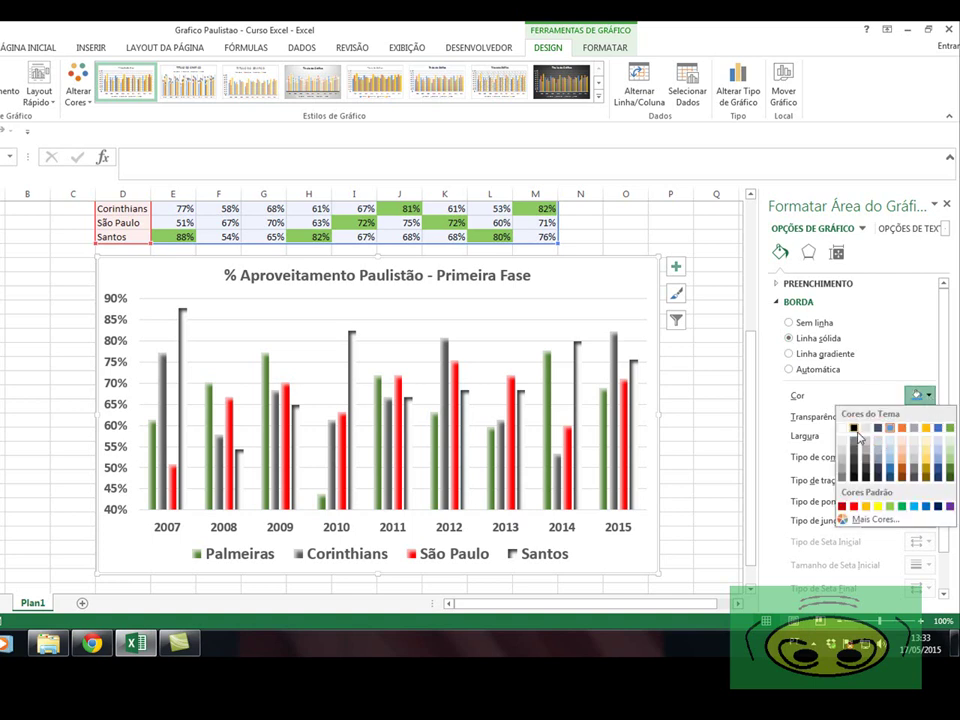
pyautogui.click(853, 429)
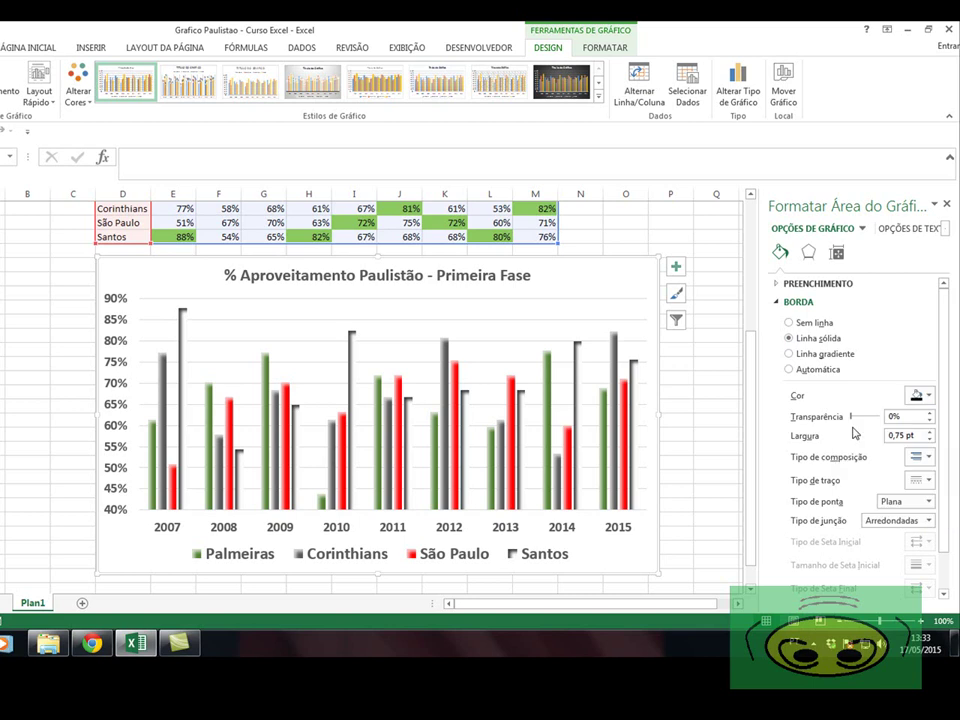
pyautogui.click(929, 431)
pyautogui.click(929, 431)
pyautogui.click(929, 431)
pyautogui.click(929, 431)
pyautogui.click(929, 431)
pyautogui.click(929, 431)
pyautogui.click(929, 432)
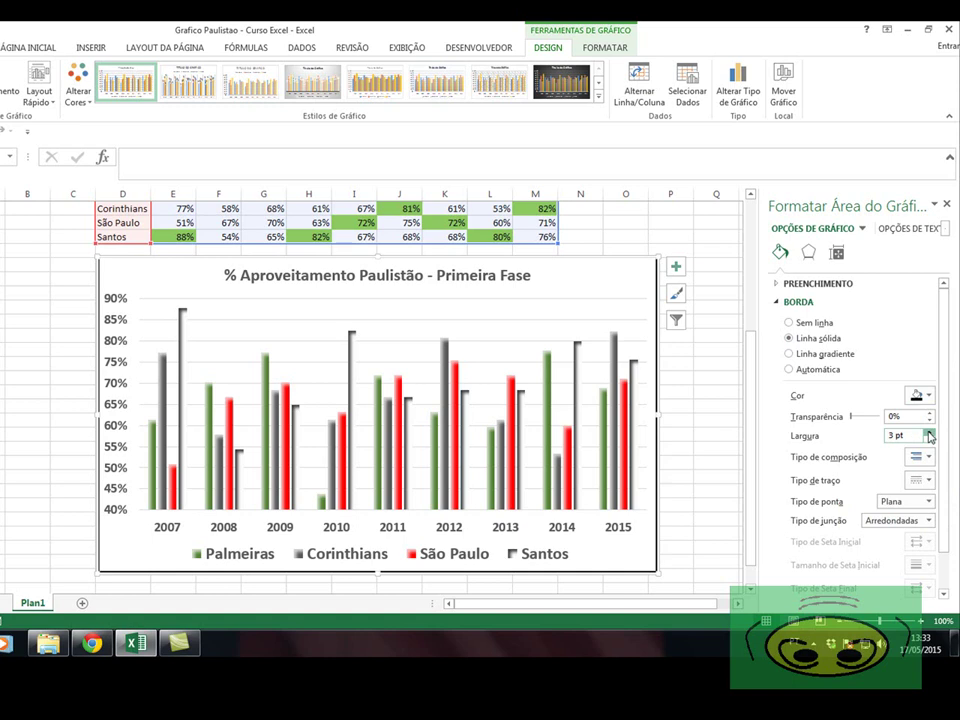
# Set the join type of the chart area's border to Bisel and deselect the chart.
pyautogui.click(928, 521)
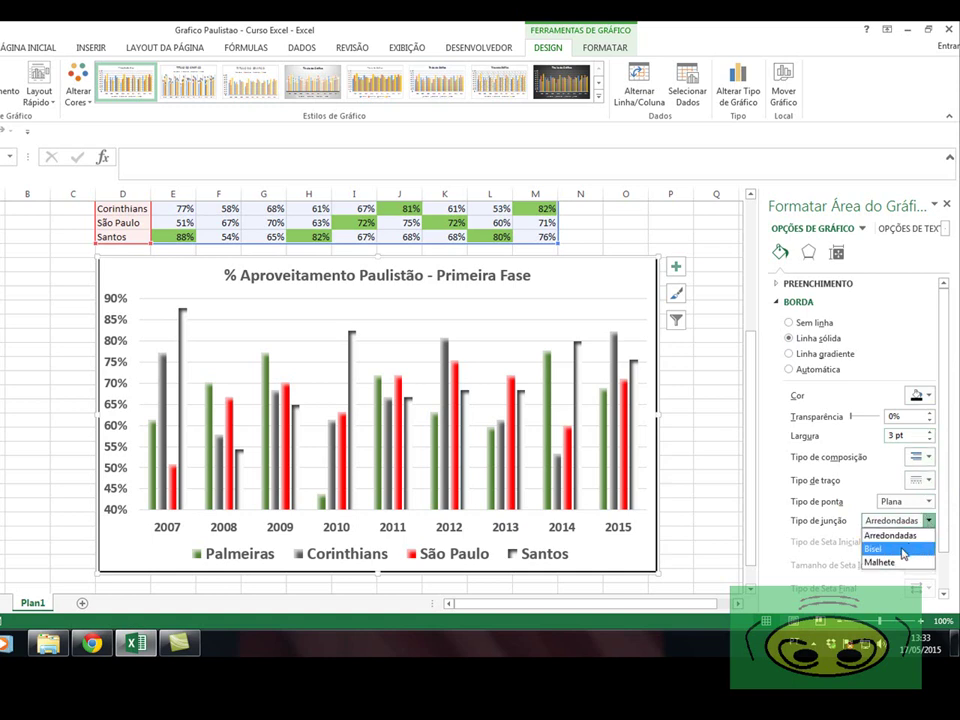
pyautogui.click(900, 549)
pyautogui.click(685, 457)
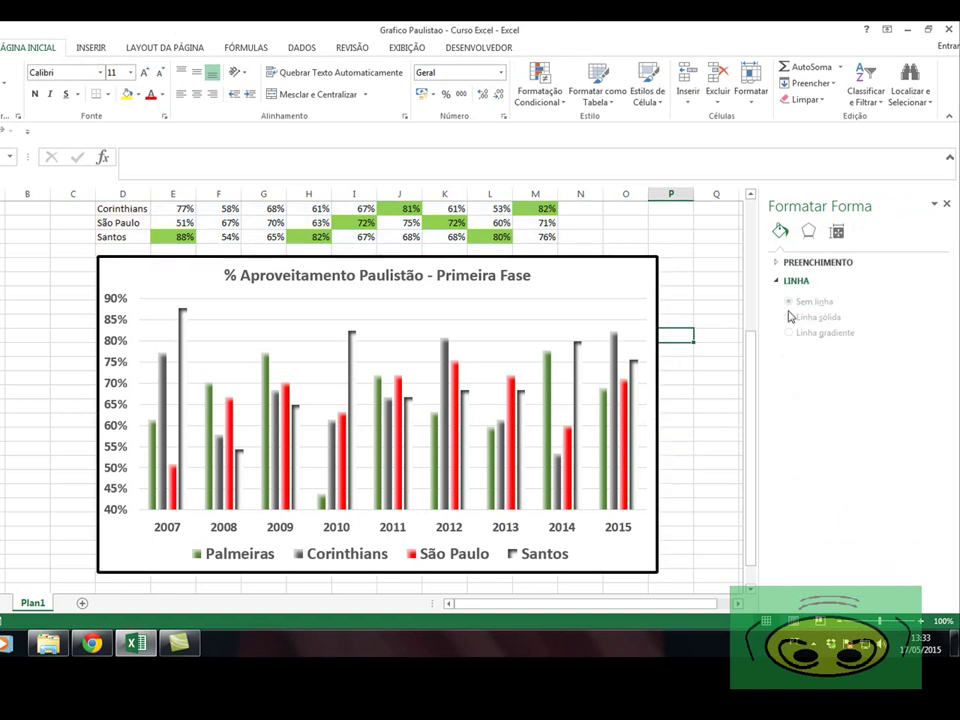
# Outline the plot area with a solid black border 1.5 pt wide.
pyautogui.click(617, 304)
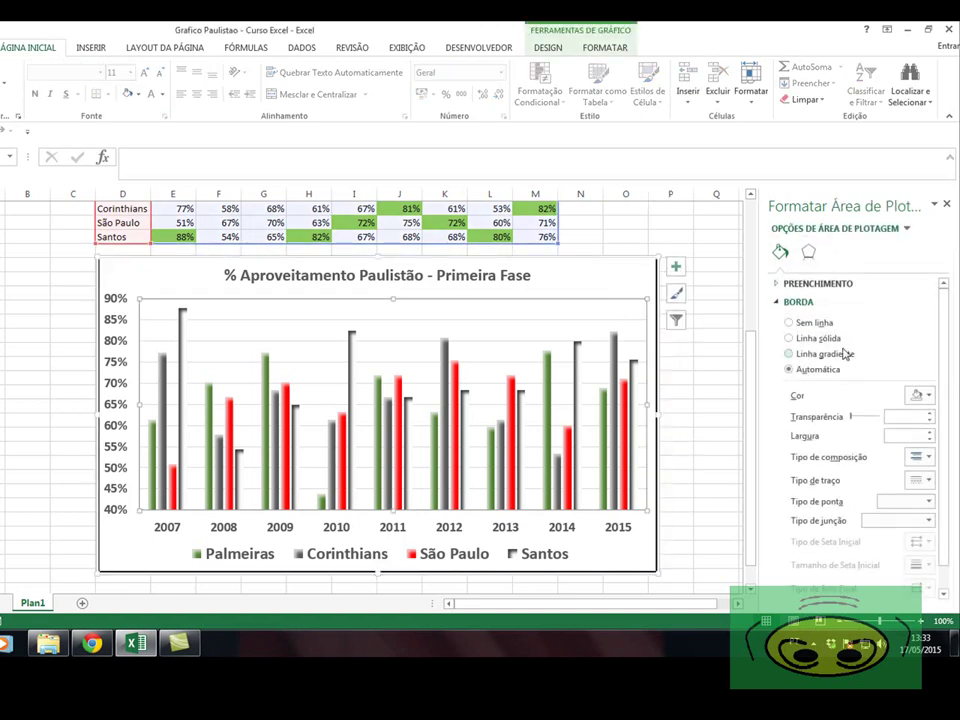
pyautogui.click(789, 340)
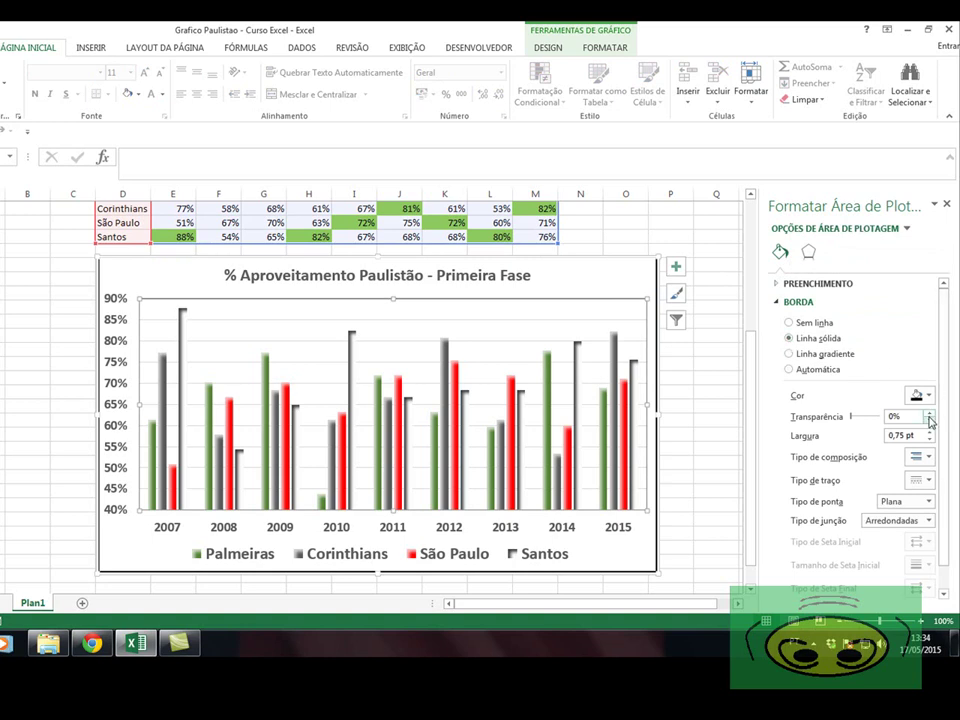
pyautogui.click(928, 433)
pyautogui.click(928, 433)
pyautogui.click(928, 433)
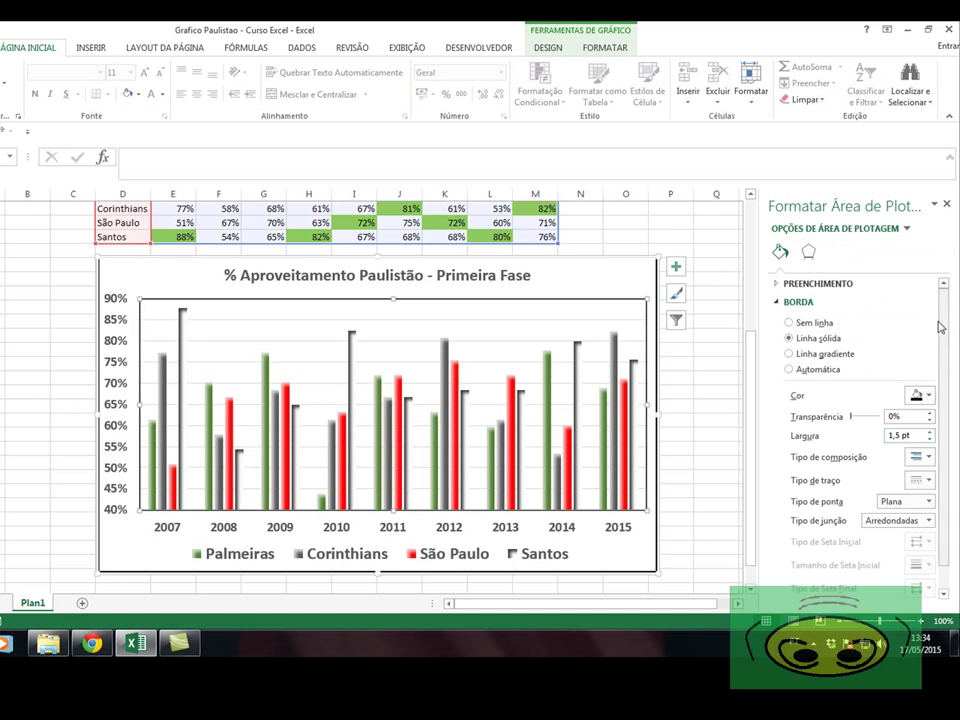
# Set the plot area border's cap type to Redonda, keep its join type as Arredondadas, and deselect the chart.
pyautogui.scroll(-1, 944, 344)
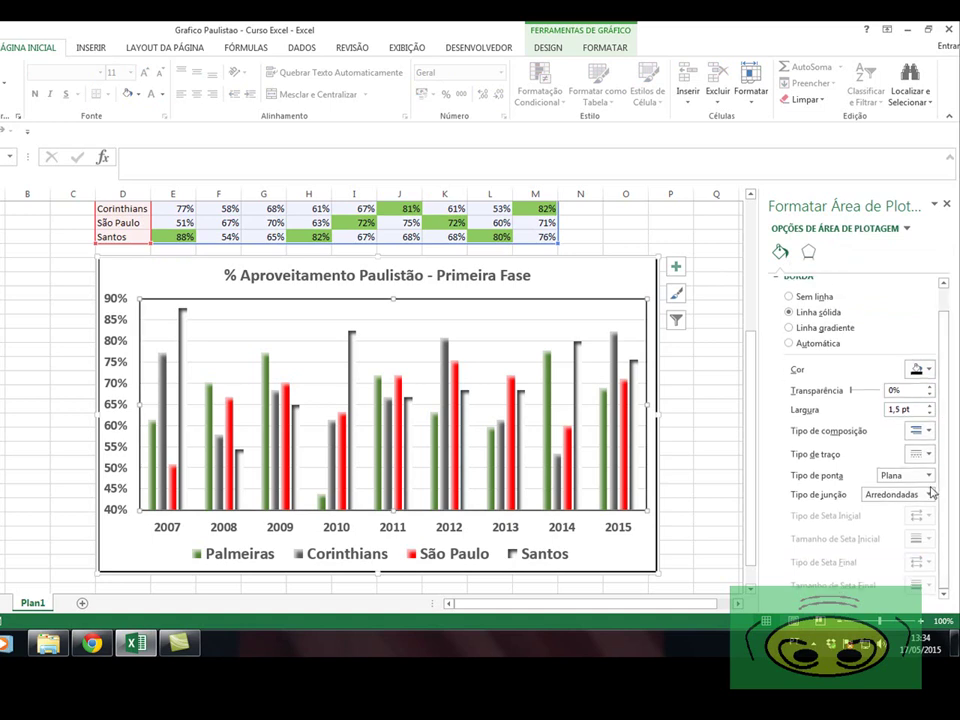
pyautogui.click(927, 494)
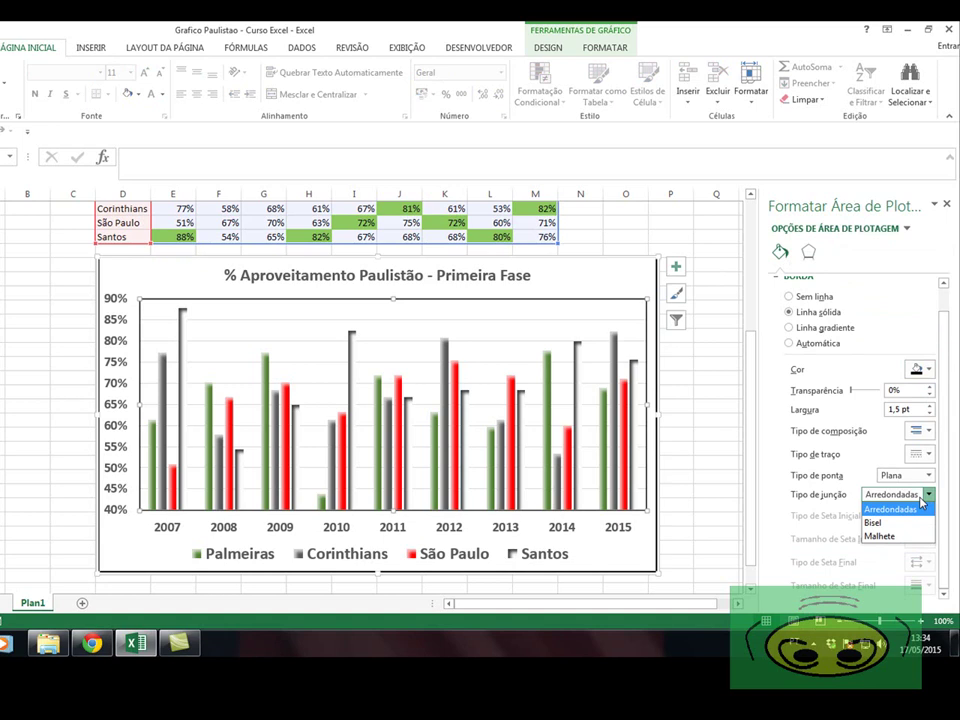
pyautogui.click(921, 501)
pyautogui.click(912, 478)
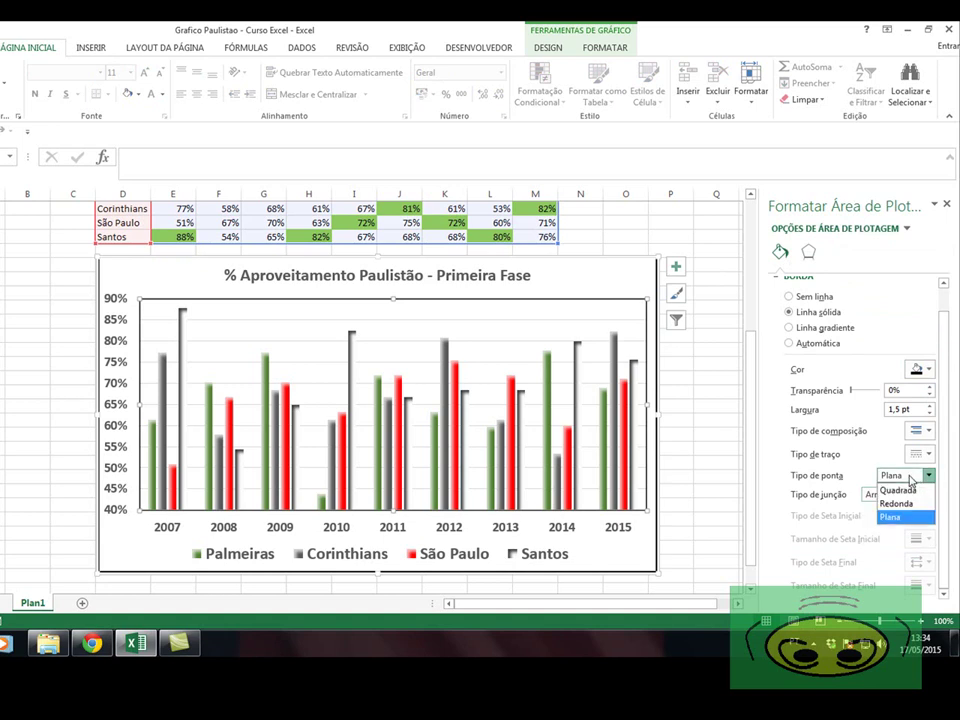
pyautogui.click(903, 503)
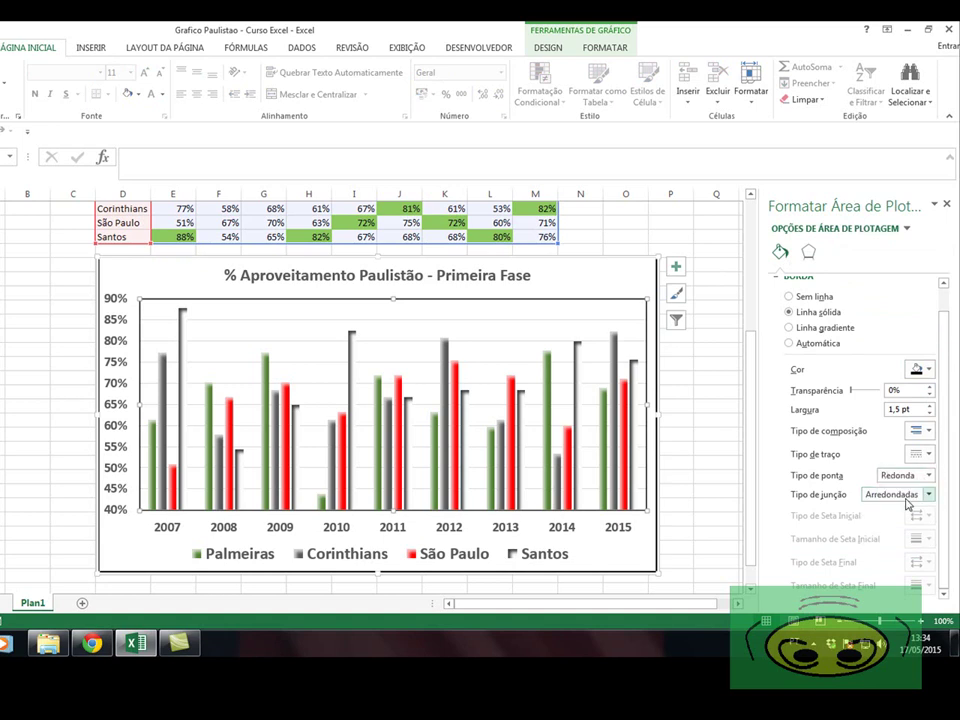
pyautogui.click(690, 392)
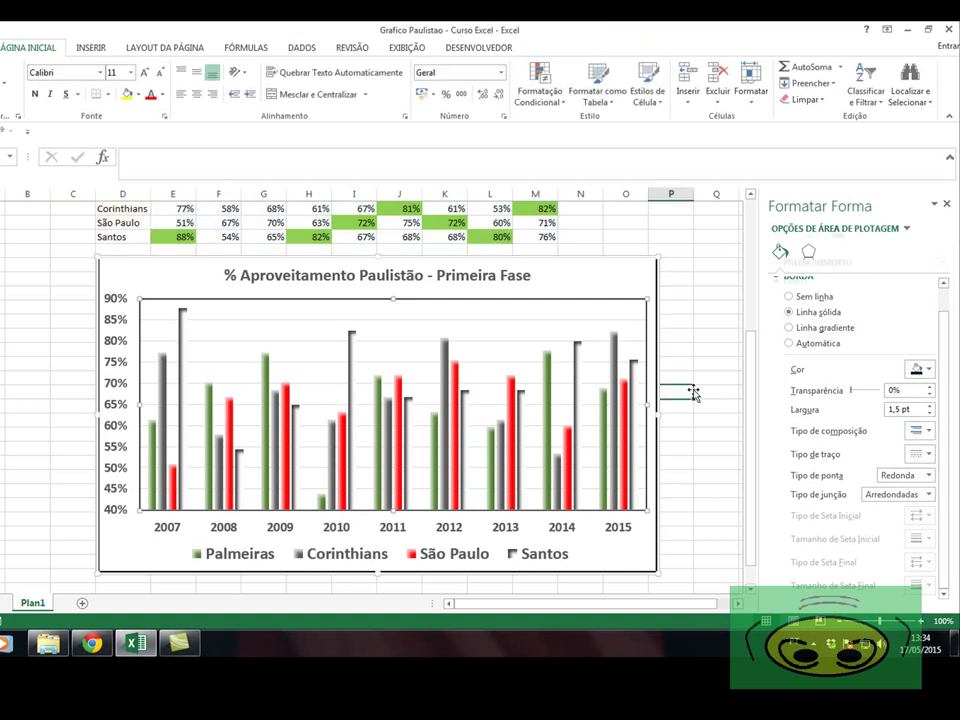
pyautogui.click(682, 296)
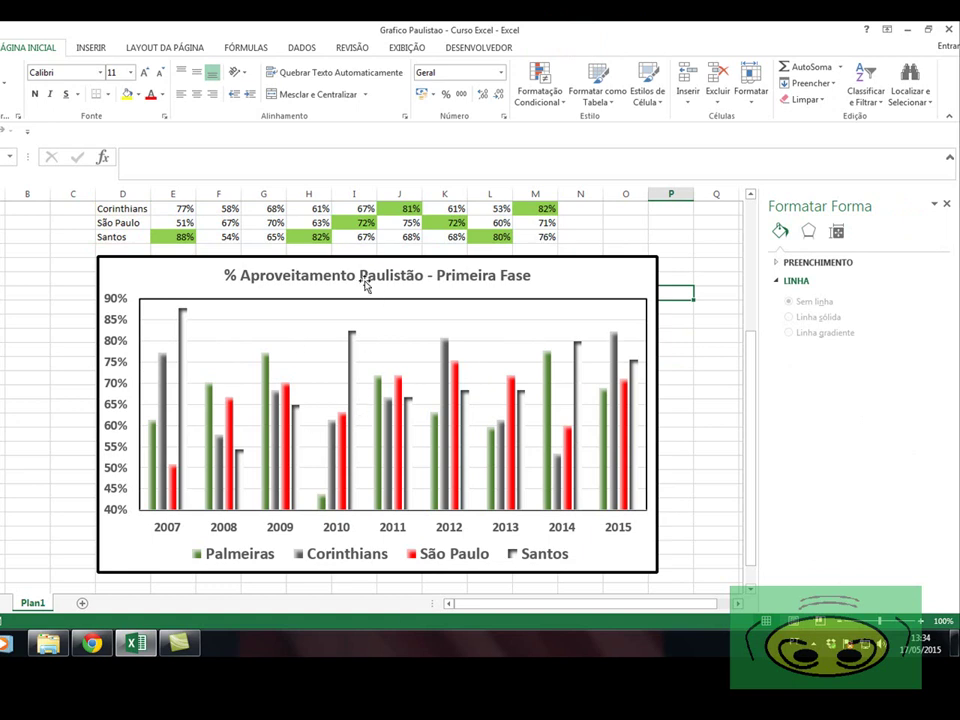
# Filter the chart to show only the Palmeiras series.
pyautogui.click(540, 276)
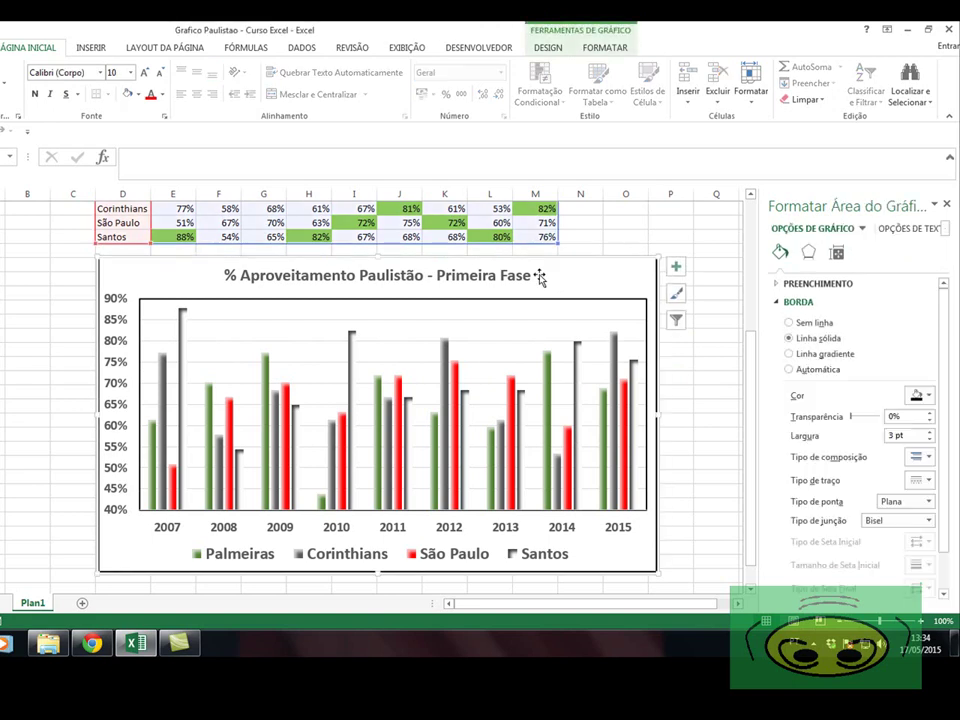
pyautogui.click(678, 330)
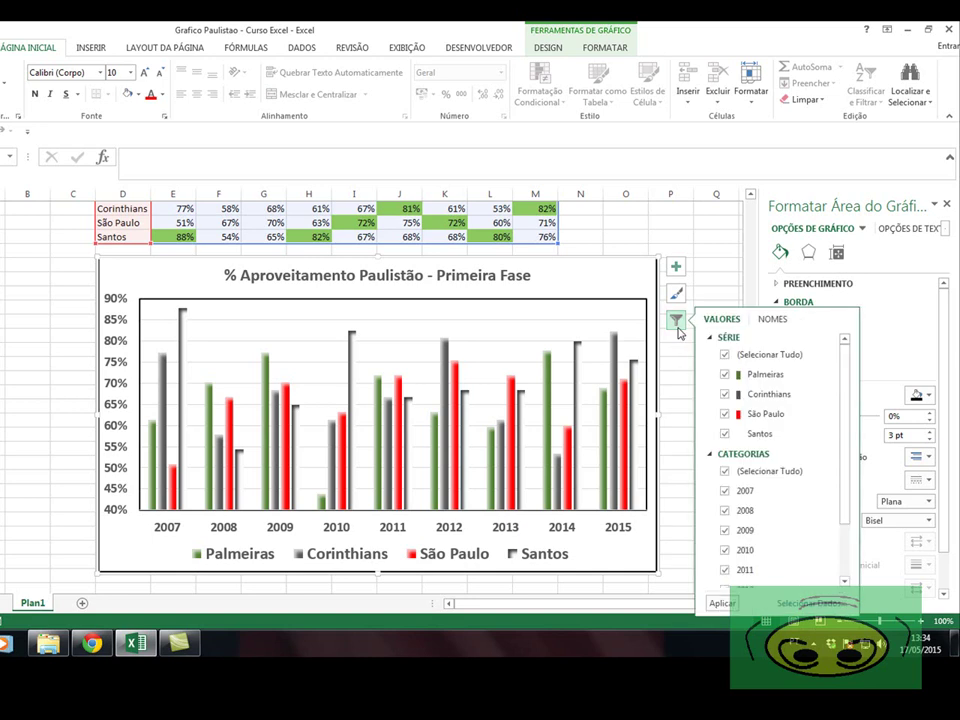
pyautogui.click(725, 354)
pyautogui.click(725, 375)
pyautogui.moveTo(845, 451); pyautogui.dragTo(842, 515)
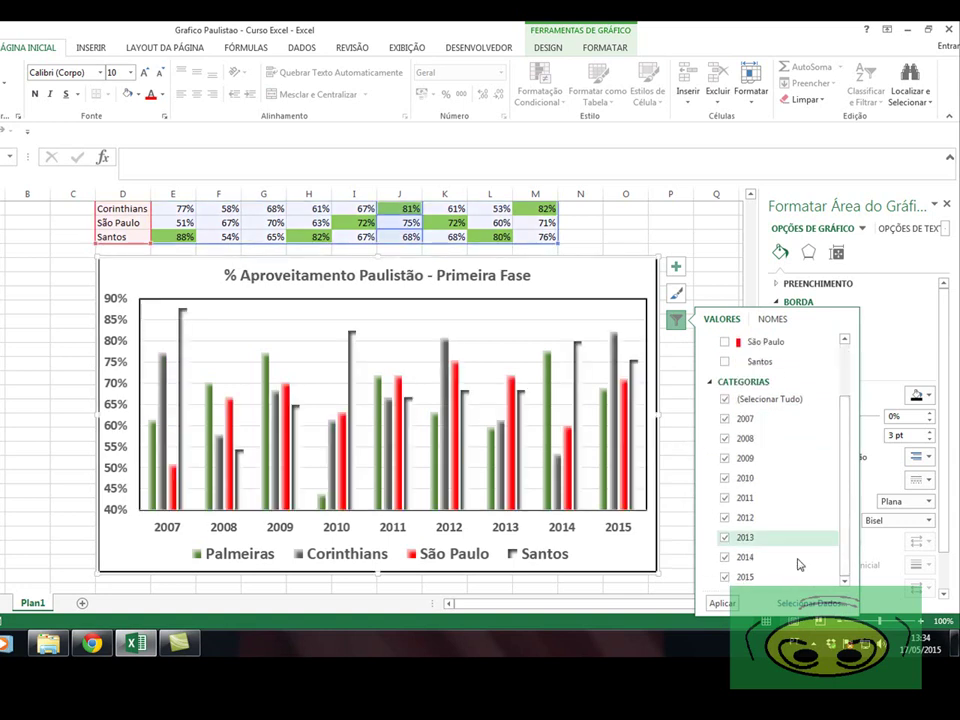
pyautogui.click(724, 604)
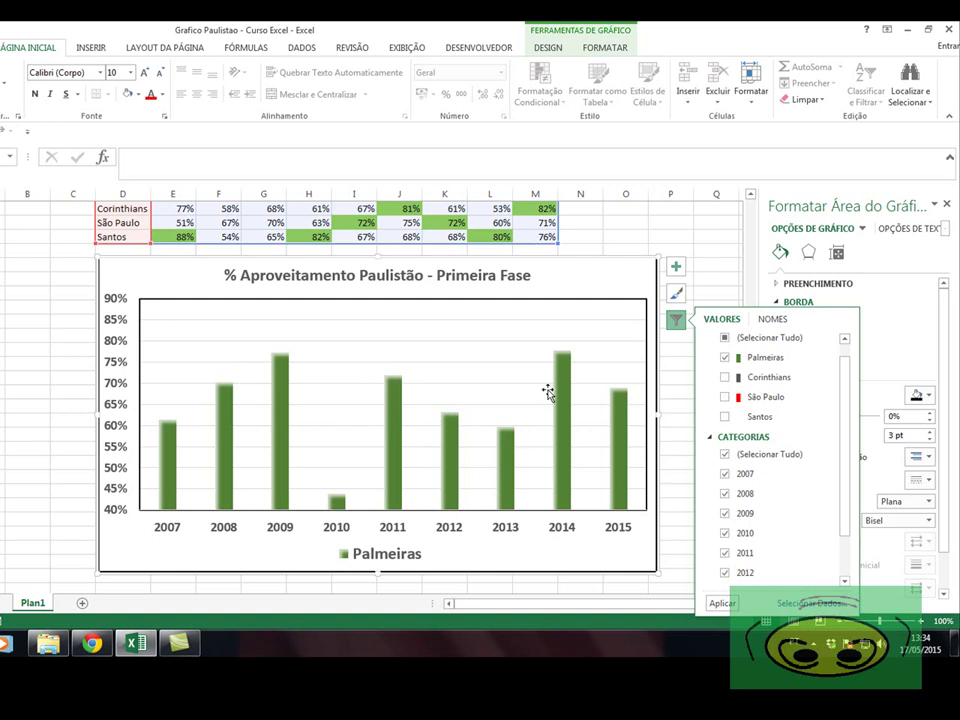
pyautogui.moveTo(628, 424)
# Show all four team series again in the chart and filter out the years 2007, 2008 and 2009.
pyautogui.click(725, 339)
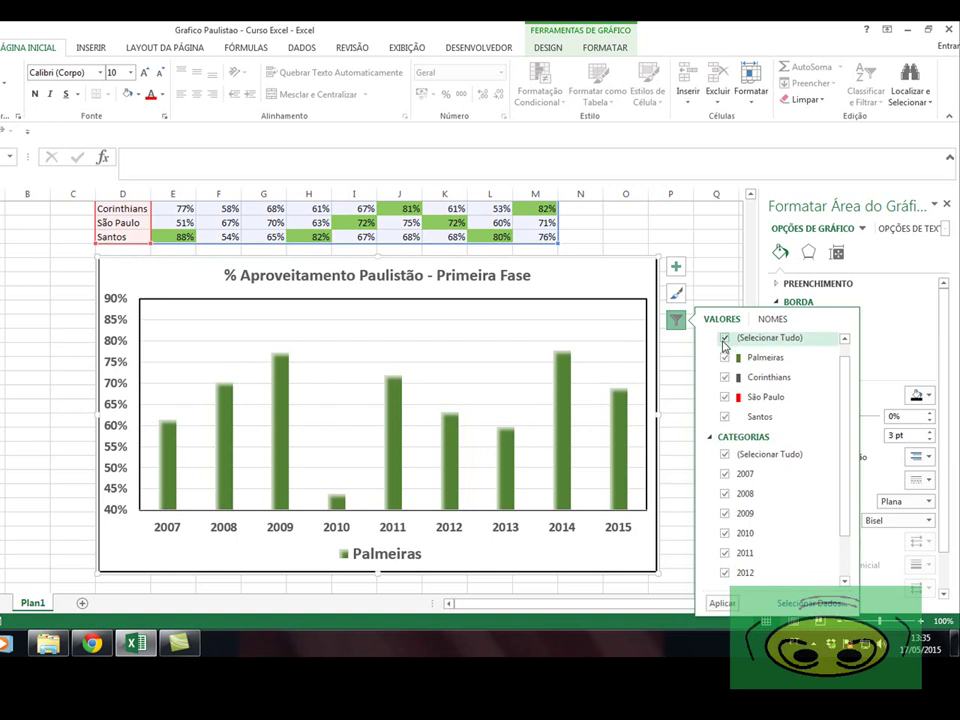
pyautogui.click(725, 474)
pyautogui.click(725, 493)
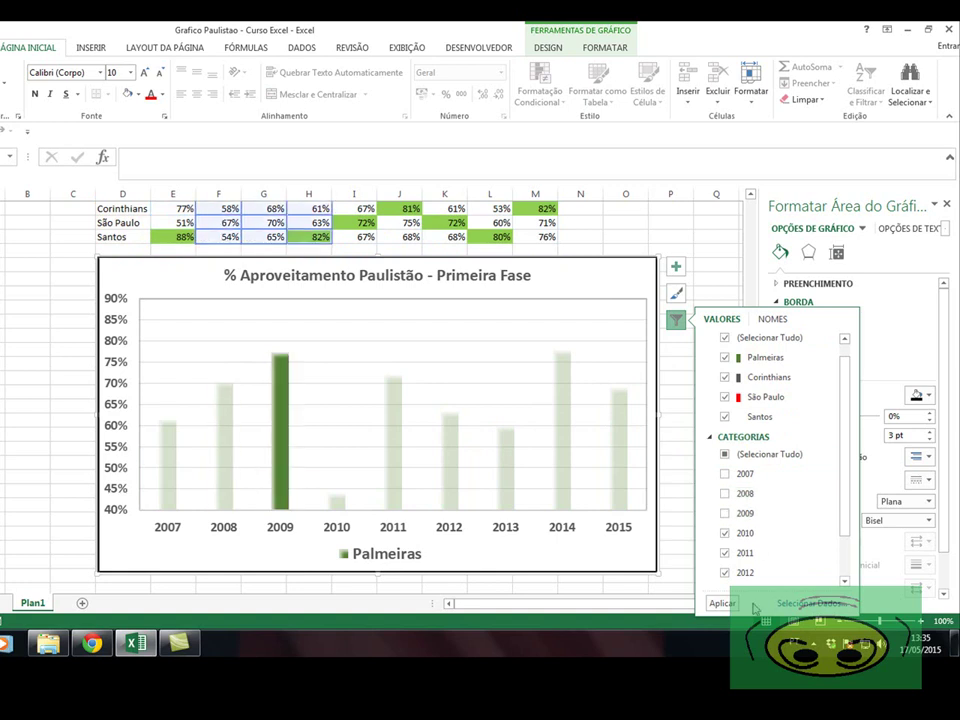
pyautogui.click(721, 604)
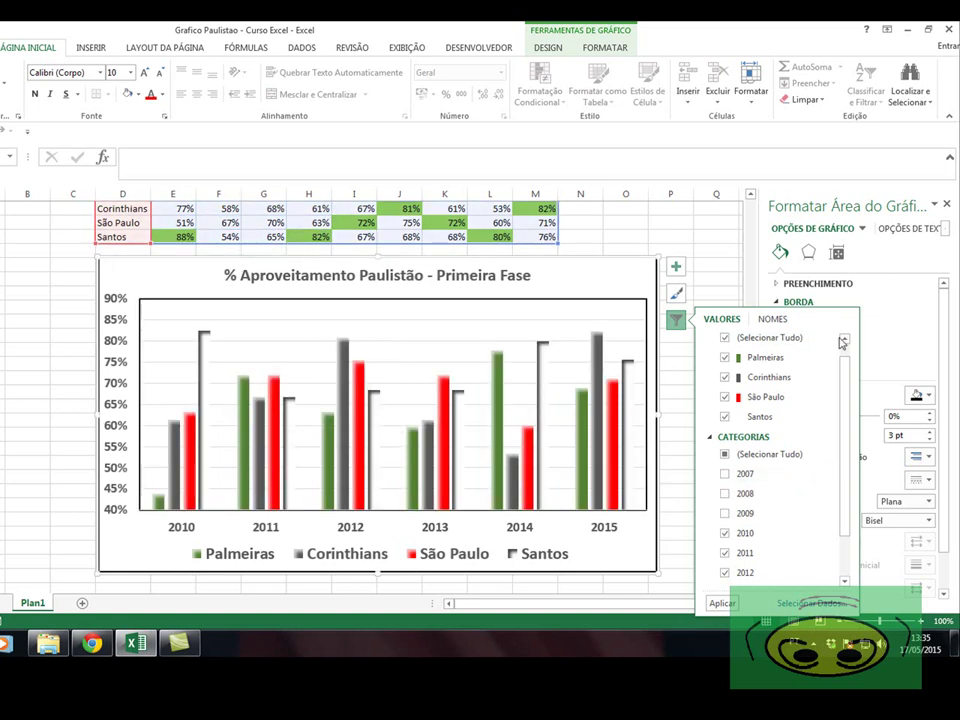
pyautogui.click(716, 279)
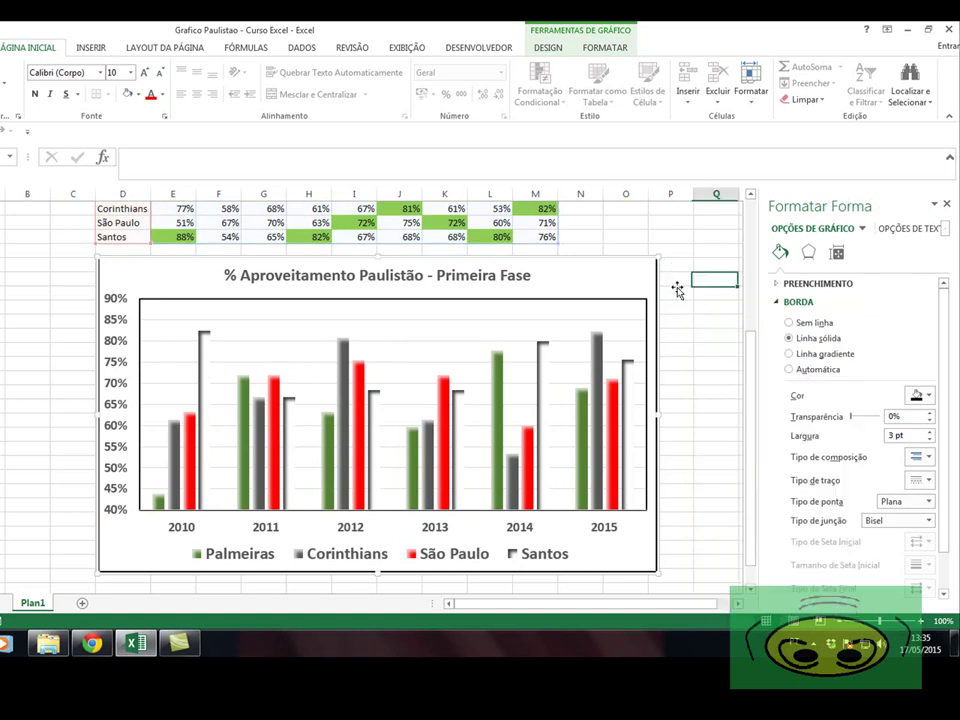
# Add data labels to the Palmeiras and Corinthians columns.
pyautogui.click(157, 503)
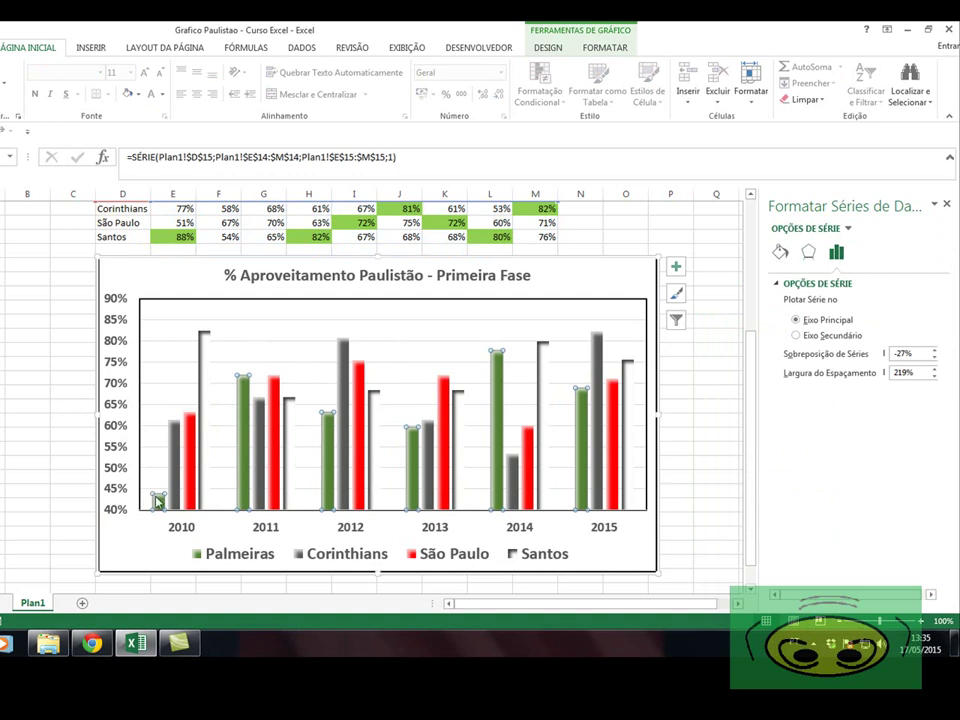
pyautogui.rightClick(157, 505)
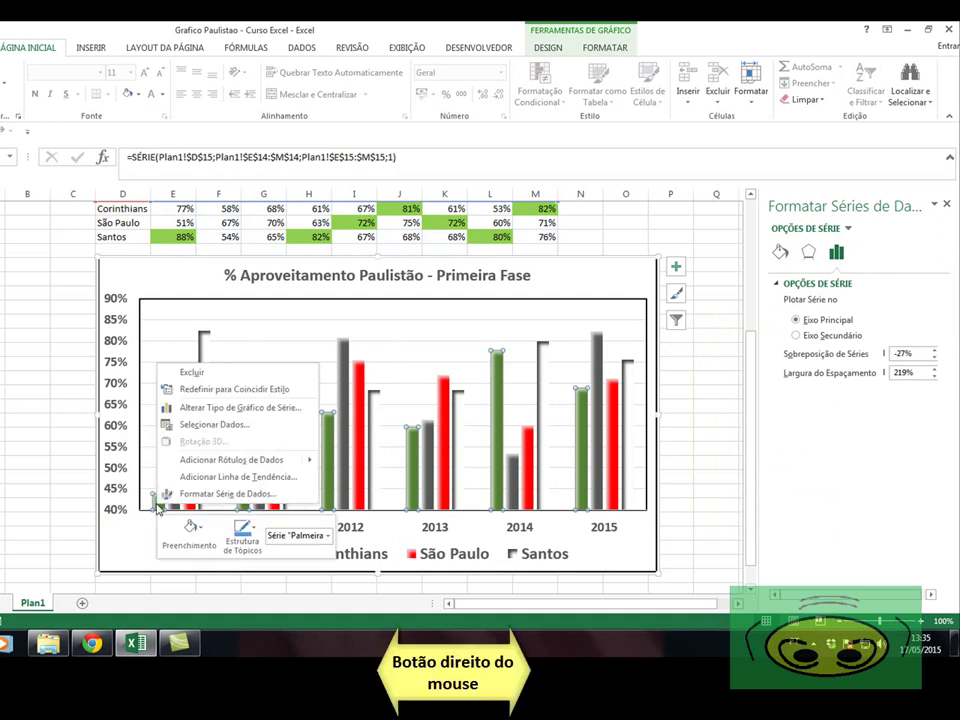
pyautogui.moveTo(195, 462)
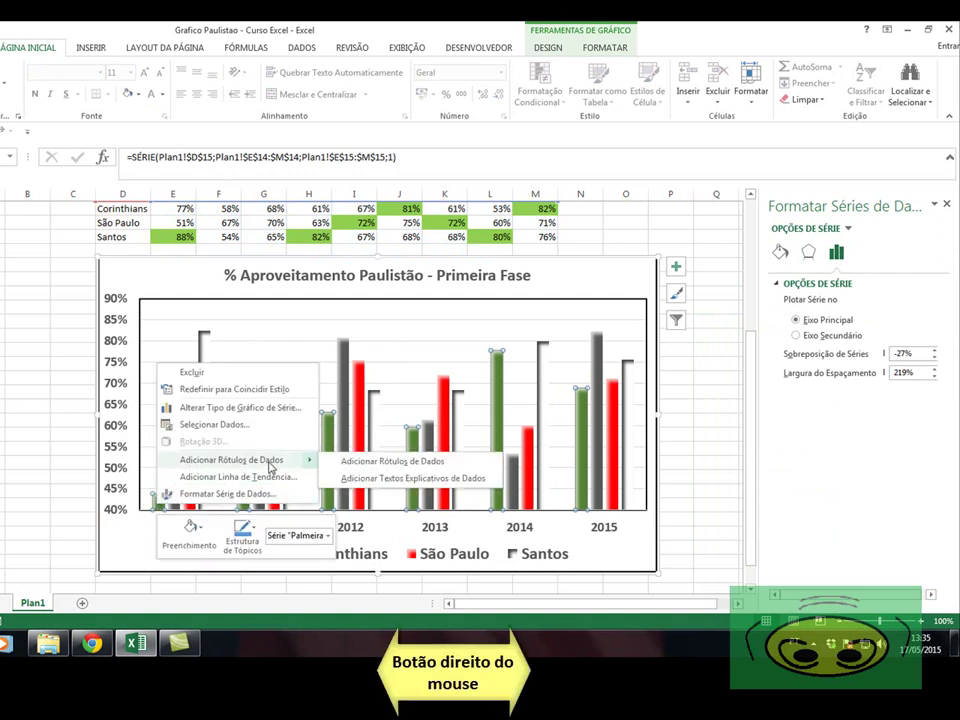
pyautogui.click(376, 464)
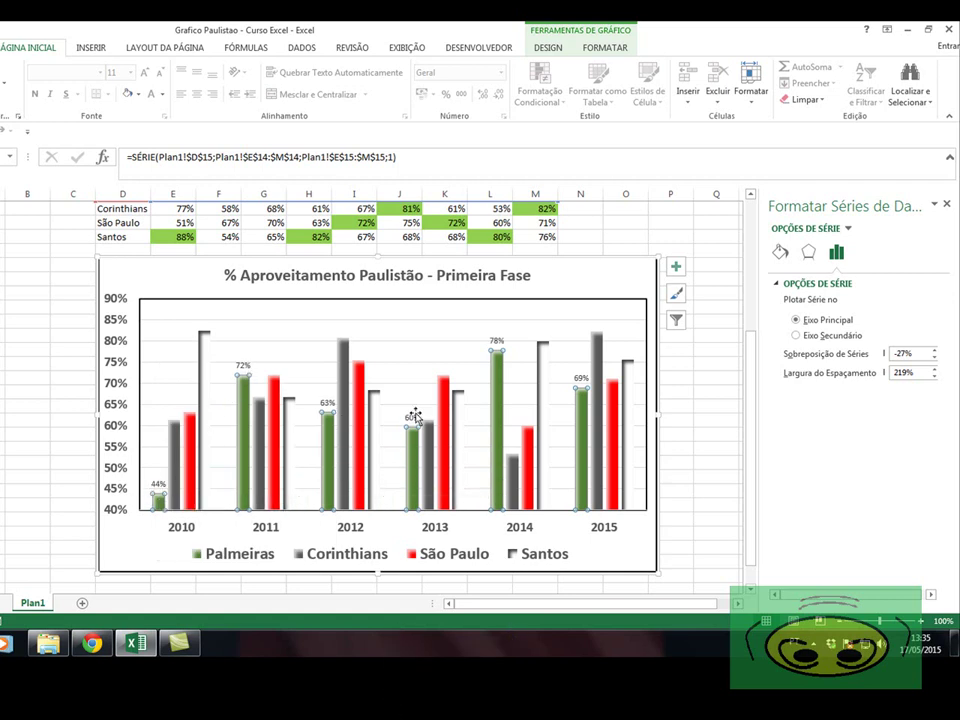
pyautogui.rightClick(175, 444)
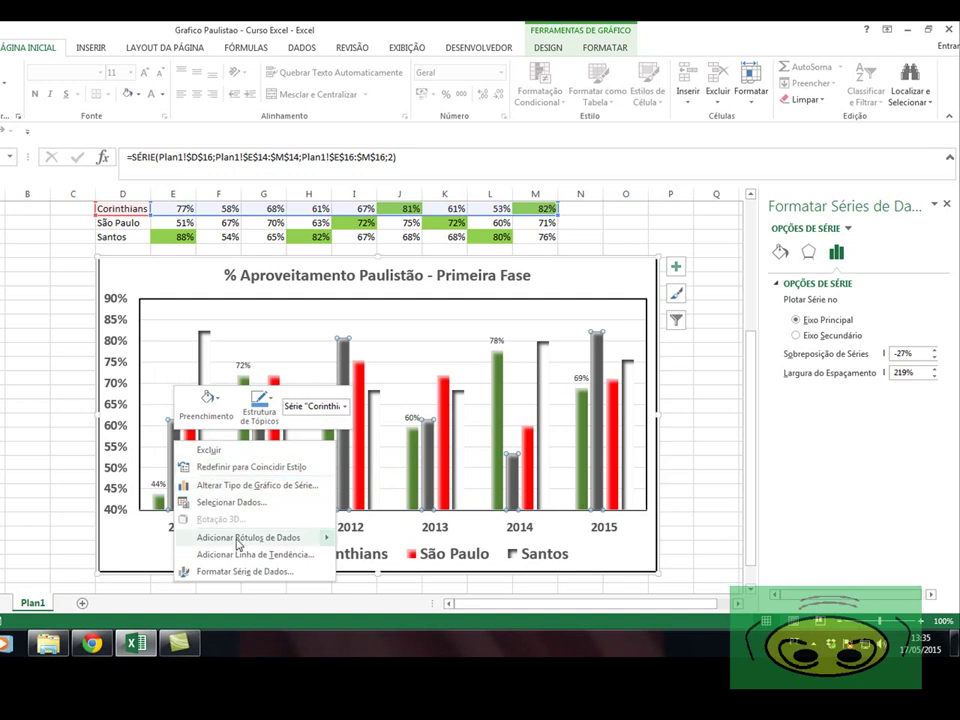
pyautogui.moveTo(335, 541)
pyautogui.click(378, 540)
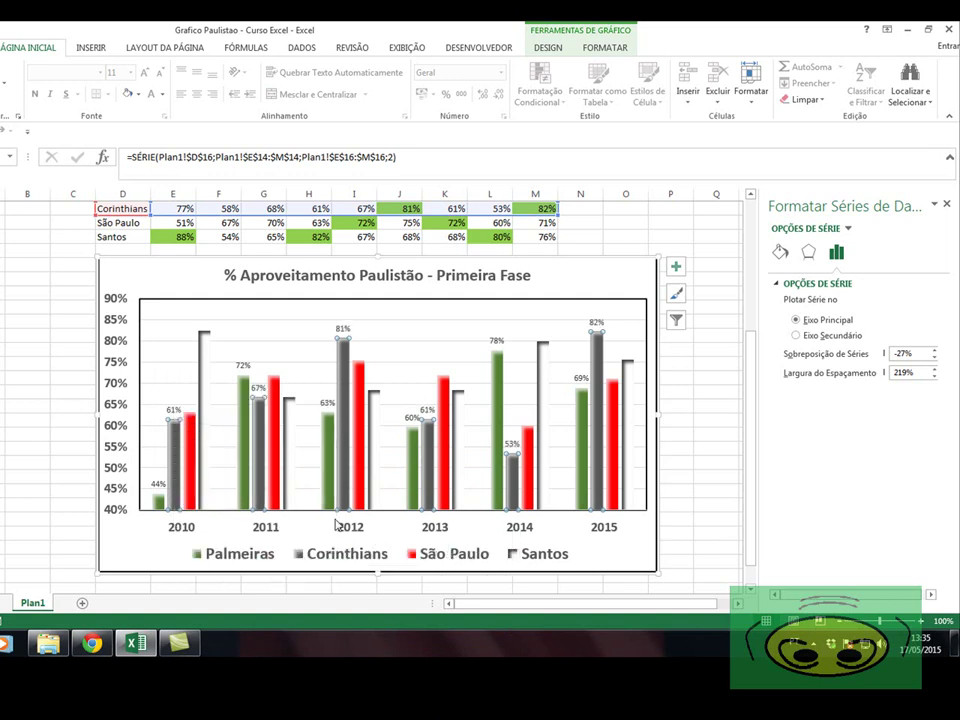
# Add data labels to the São Paulo and Santos columns.
pyautogui.rightClick(194, 430)
pyautogui.moveTo(228, 521)
pyautogui.click(398, 523)
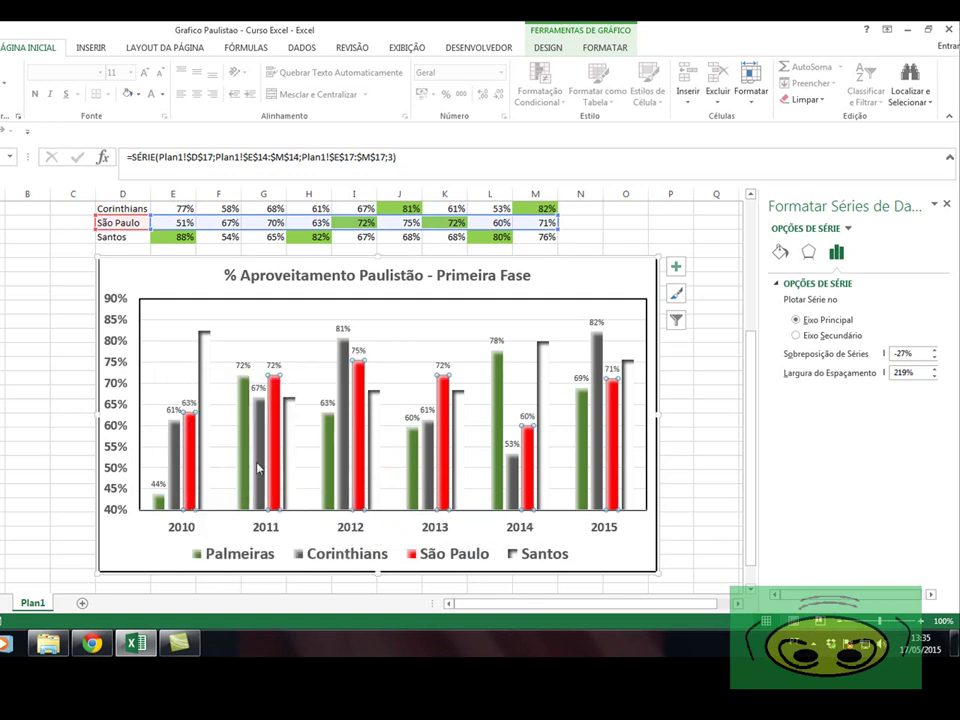
pyautogui.rightClick(205, 376)
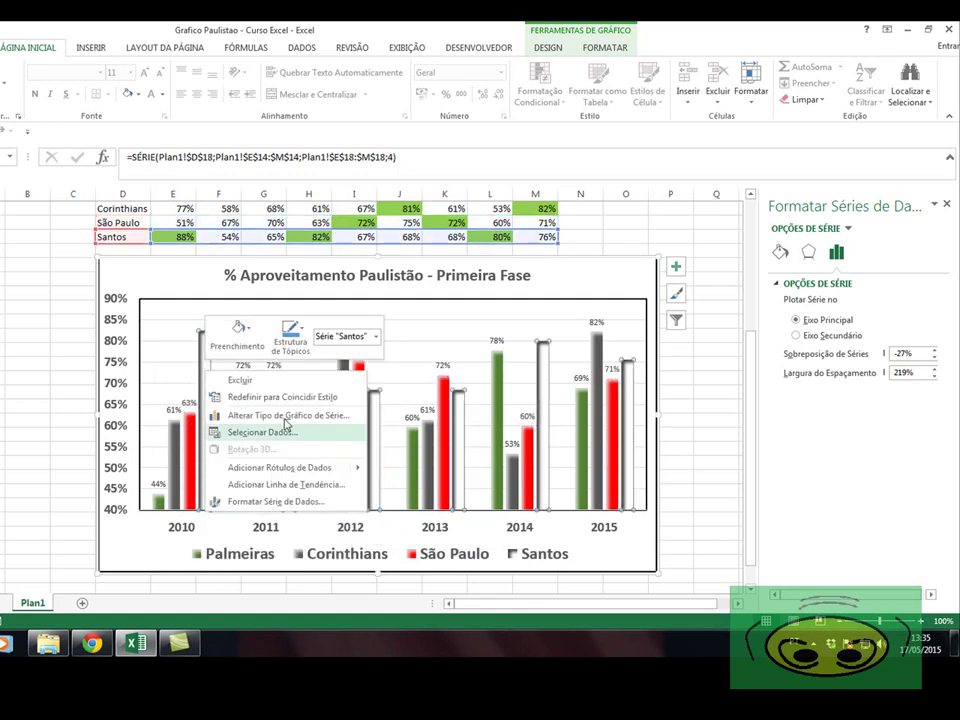
pyautogui.moveTo(295, 473)
pyautogui.click(400, 468)
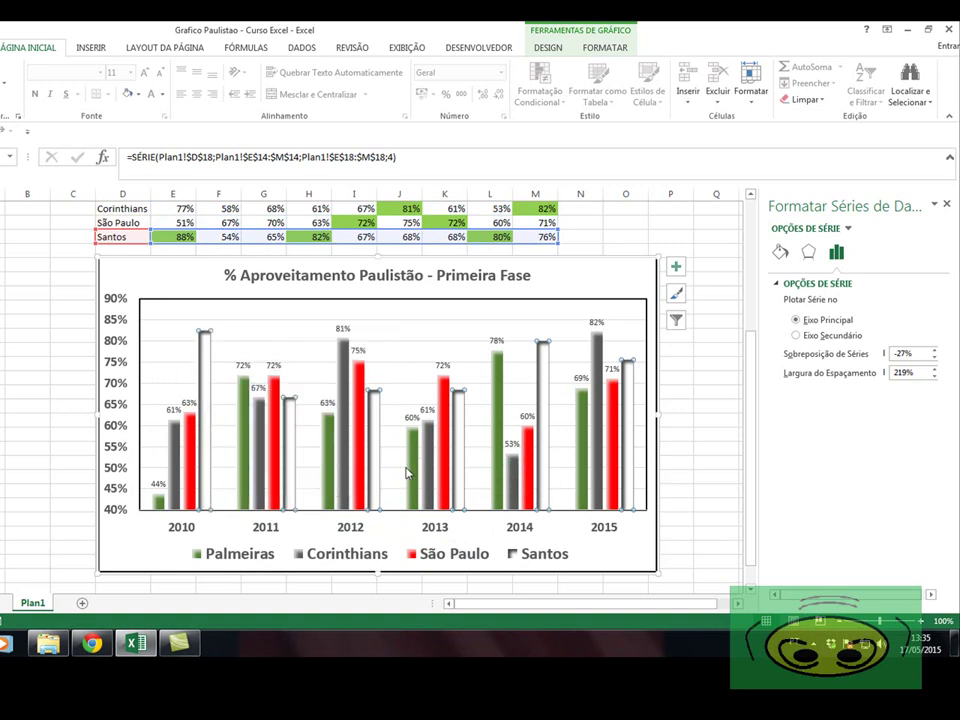
# Rotate the text of the Palmeiras and Corinthians data labels by 270°.
pyautogui.click(157, 486)
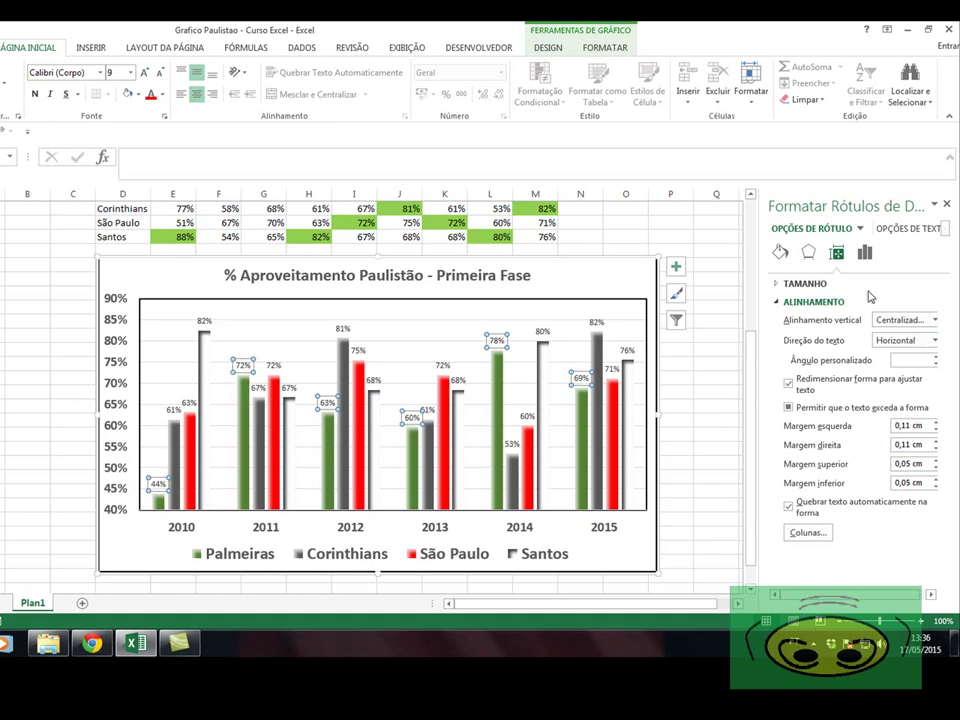
pyautogui.click(933, 342)
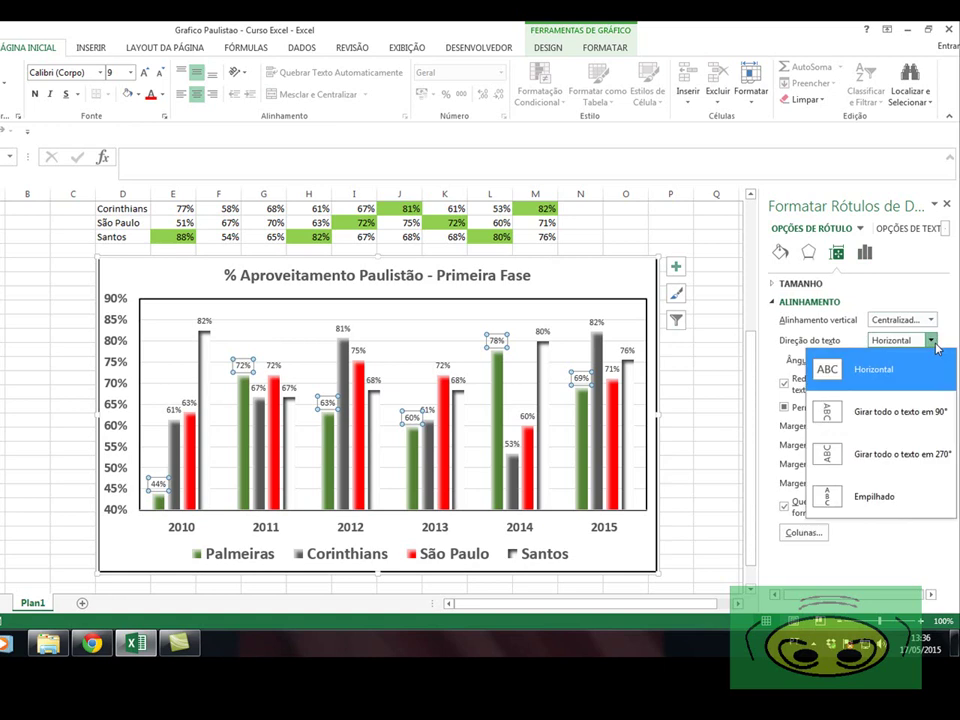
pyautogui.click(836, 456)
pyautogui.click(168, 408)
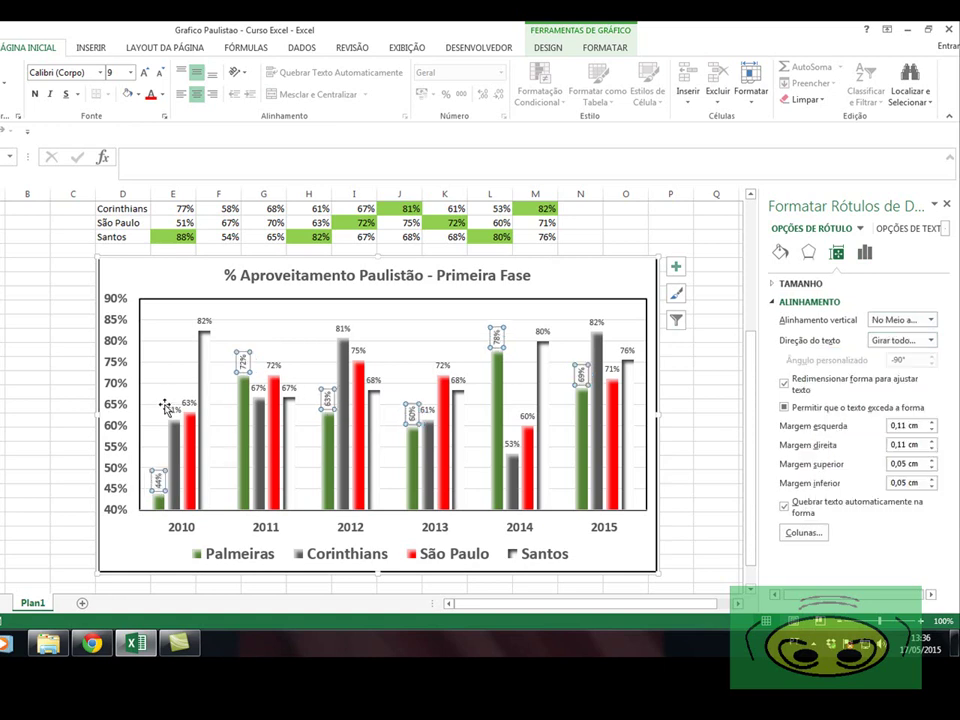
pyautogui.click(930, 340)
pyautogui.click(847, 464)
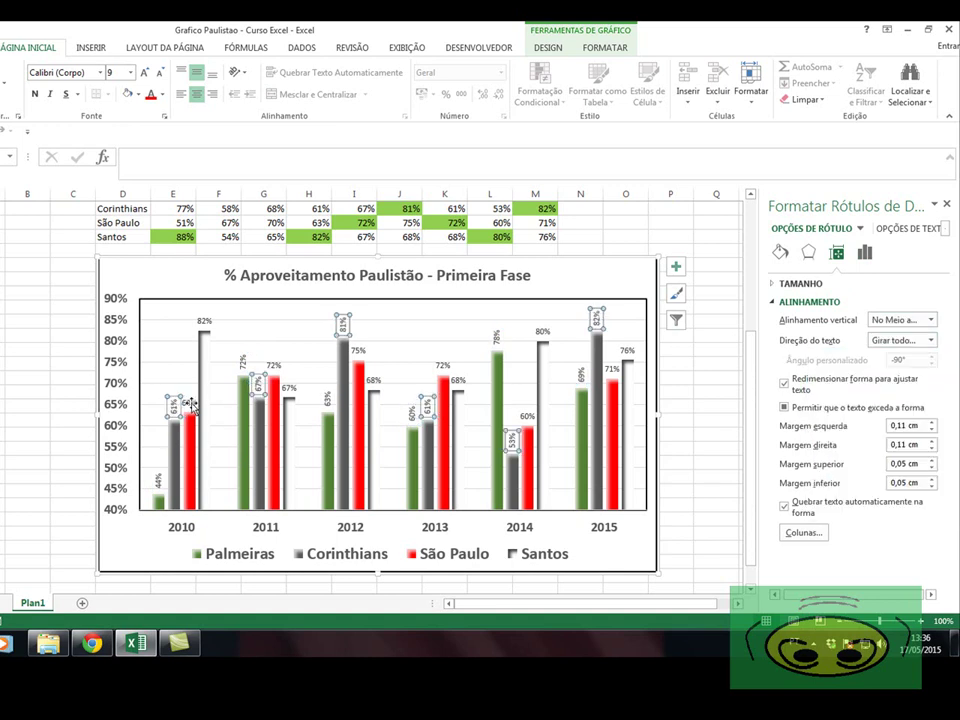
# Rotate the text of the São Paulo and Santos data labels by 270° and deselect the chart.
pyautogui.click(192, 404)
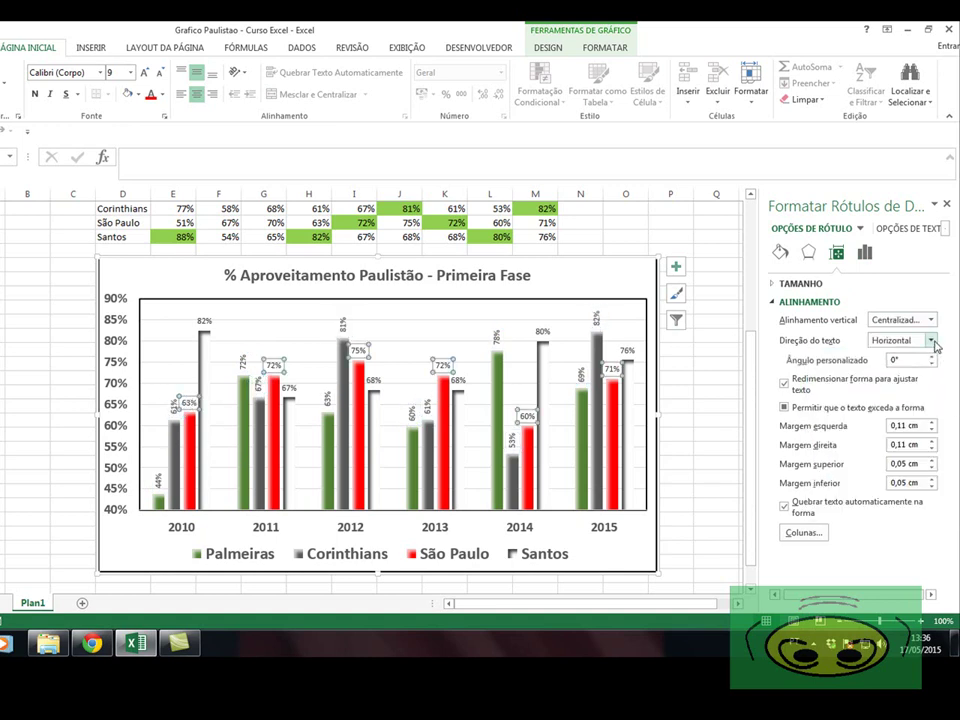
pyautogui.click(930, 340)
pyautogui.click(865, 453)
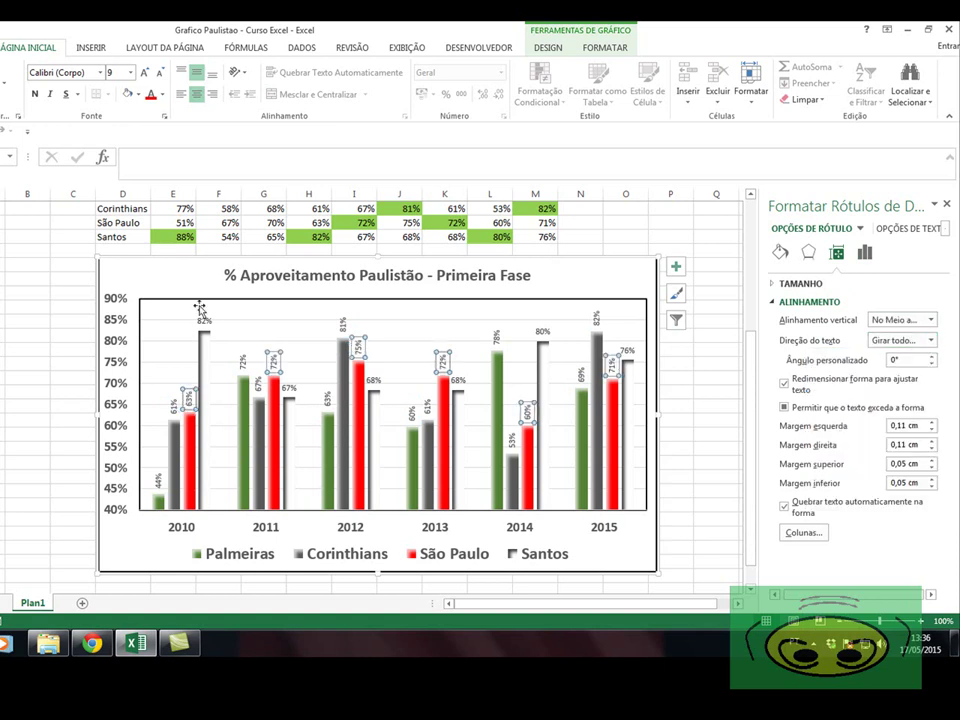
pyautogui.click(204, 321)
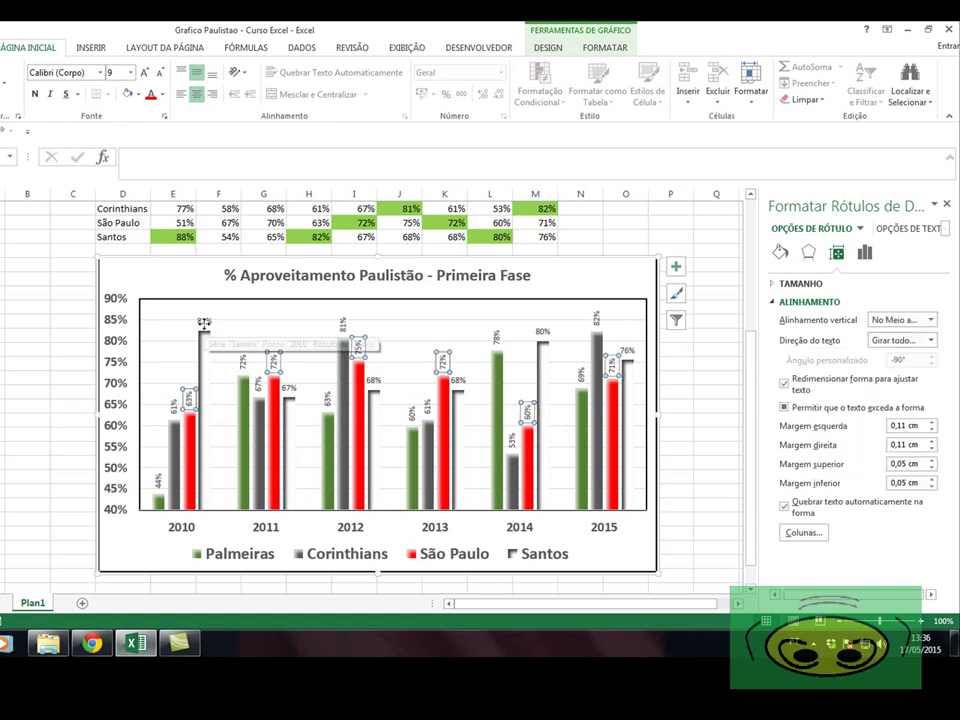
pyautogui.click(930, 340)
pyautogui.click(865, 449)
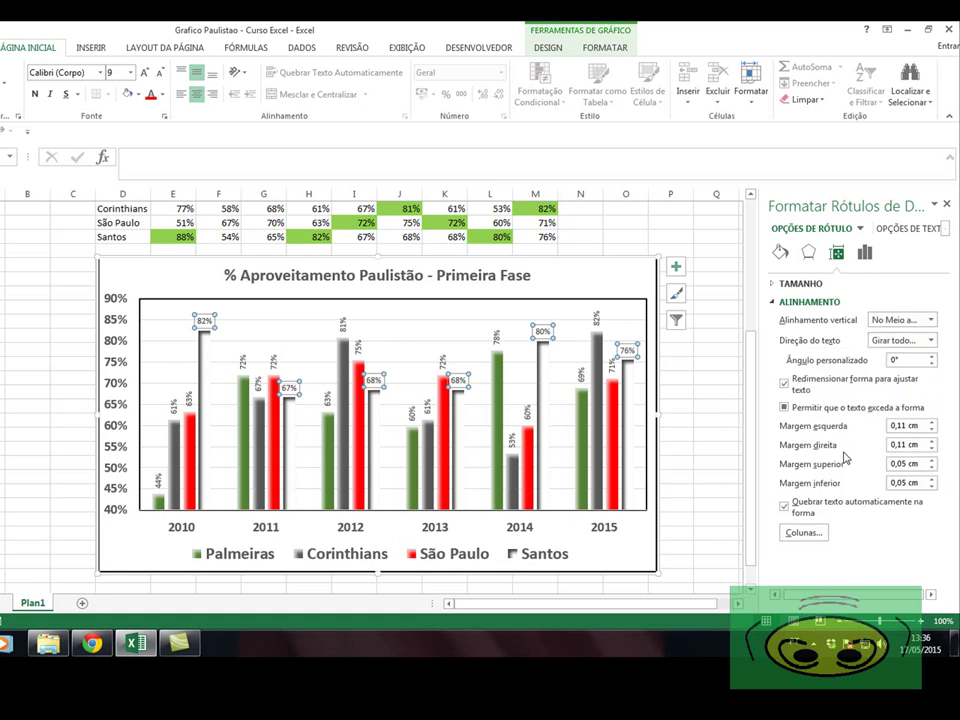
pyautogui.click(681, 381)
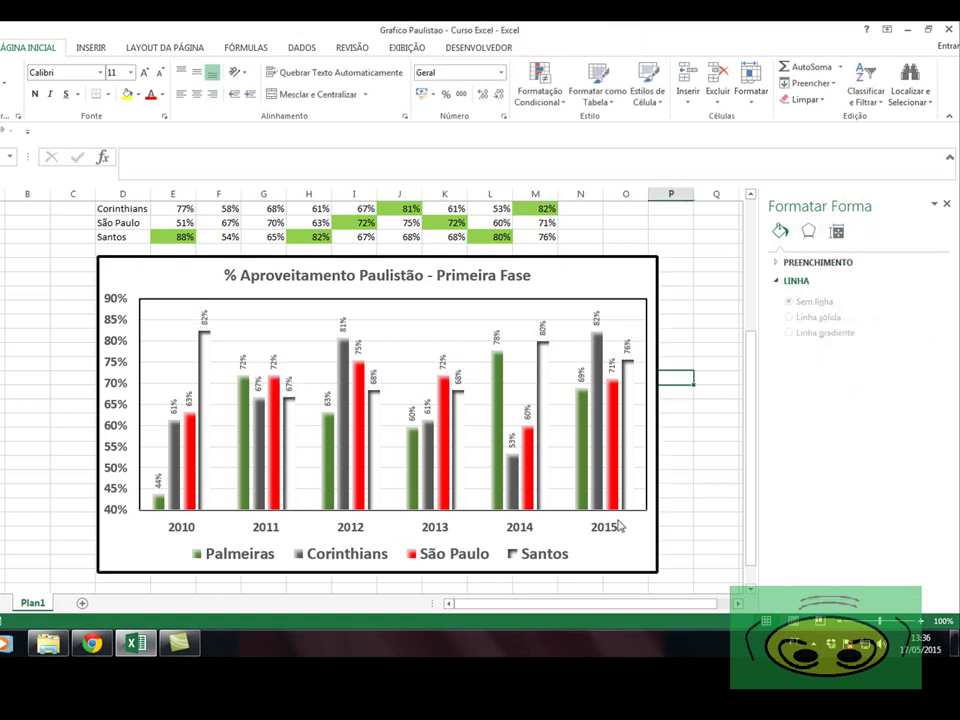
# Set the font size of the Palmeiras and Corinthians data labels to 14.
pyautogui.click(157, 481)
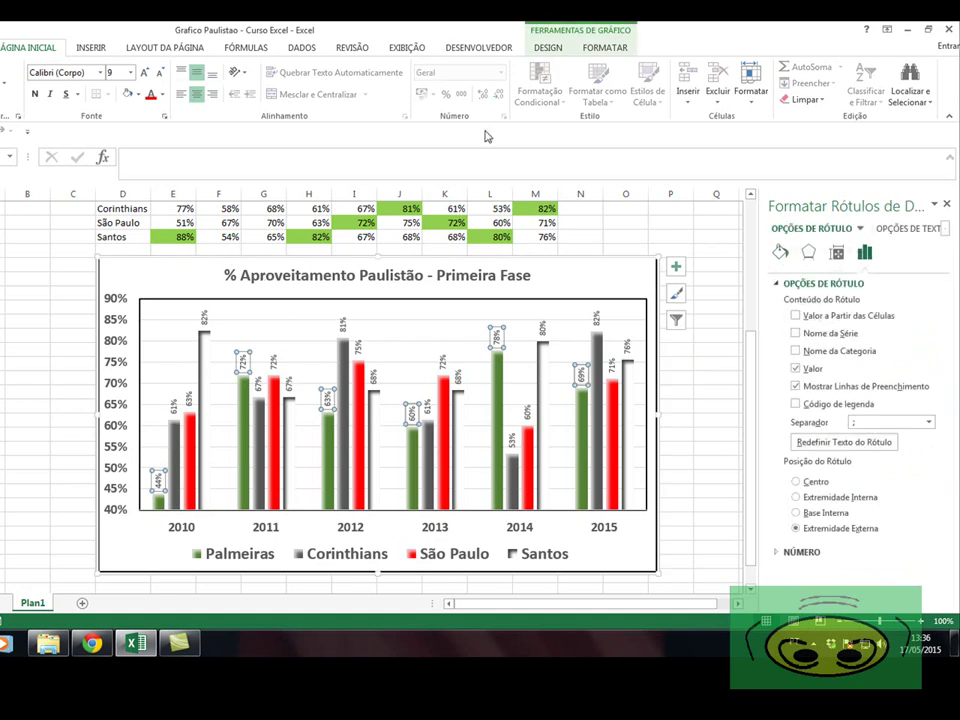
pyautogui.click(130, 73)
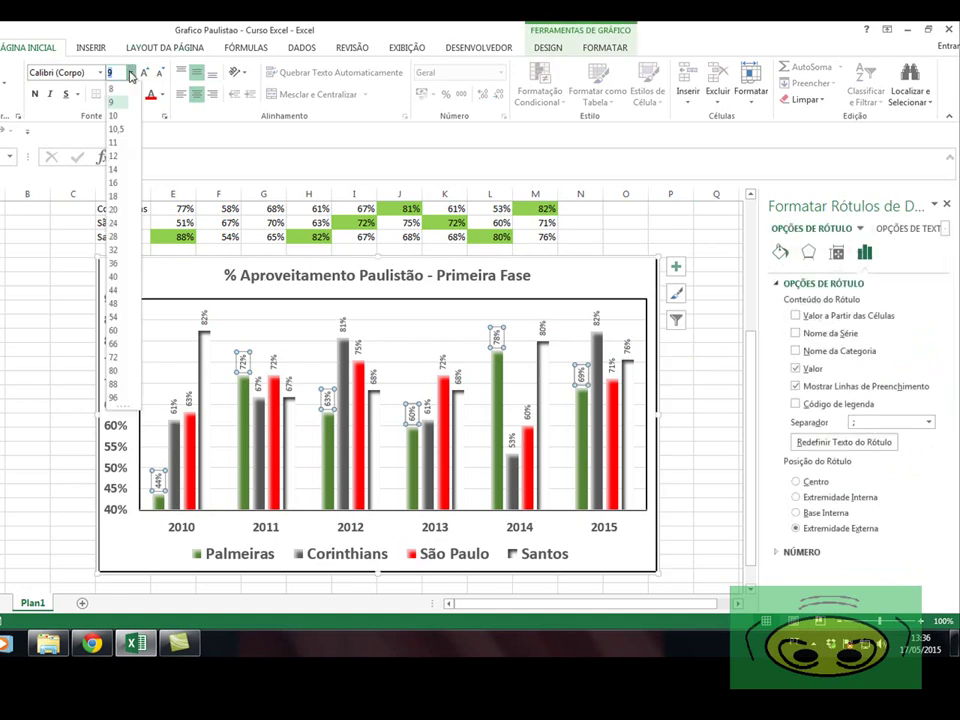
pyautogui.click(115, 169)
pyautogui.click(170, 408)
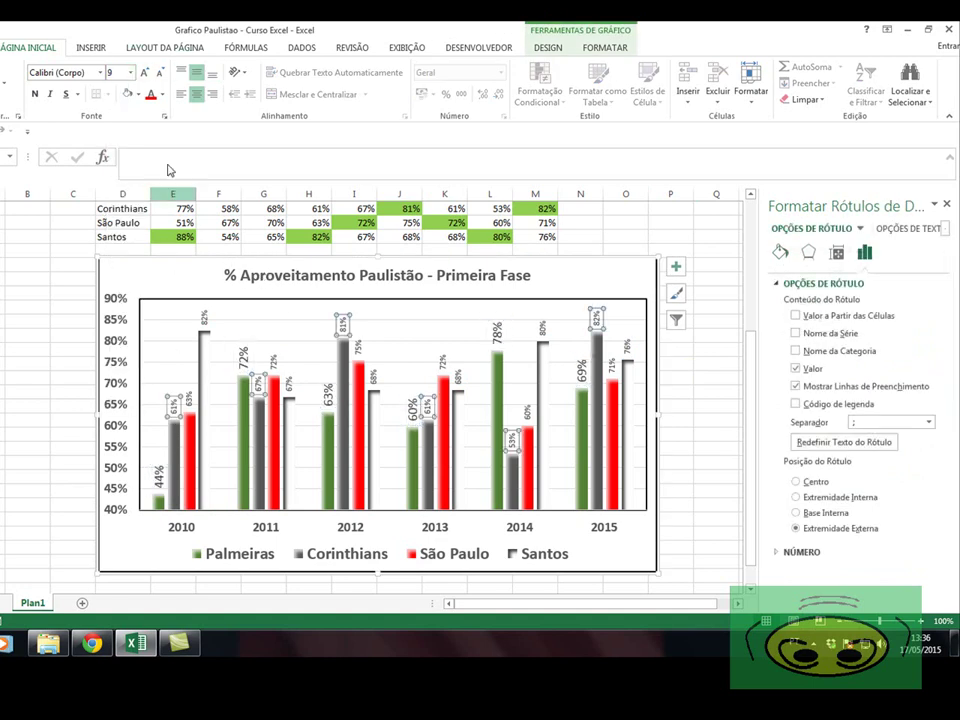
pyautogui.click(130, 73)
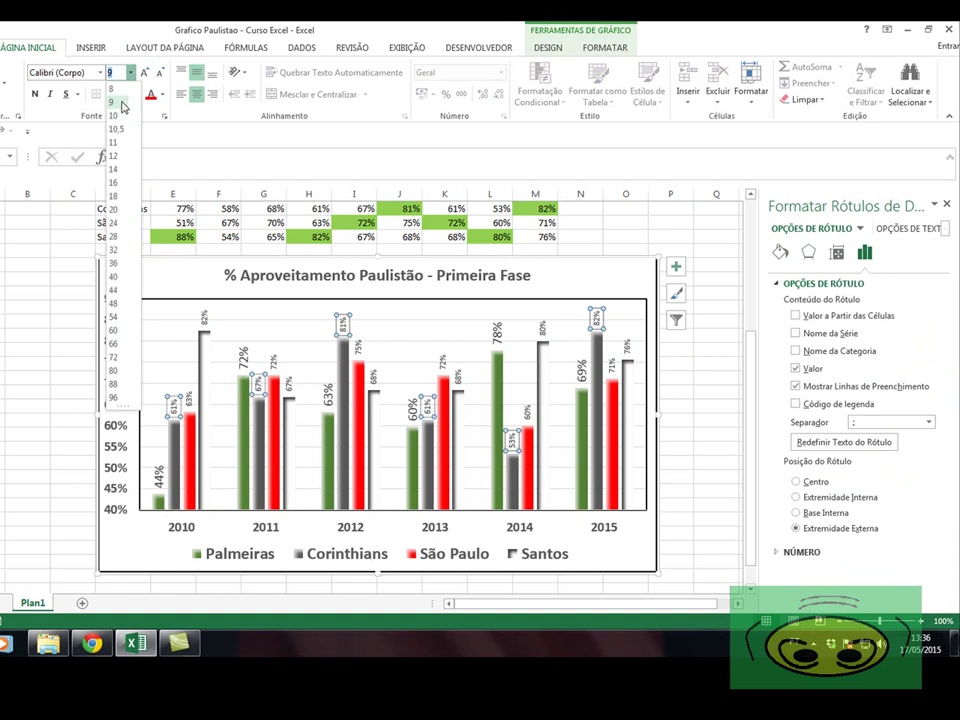
pyautogui.click(120, 169)
# Set the font size of the São Paulo and Santos data labels to 14 and deselect the chart.
pyautogui.click(188, 397)
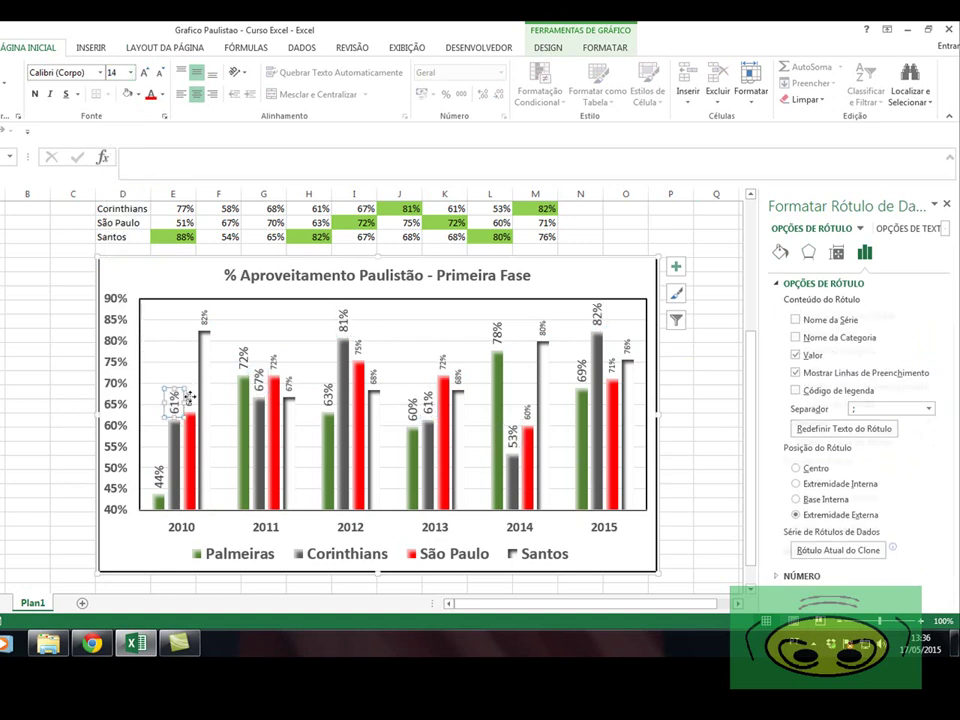
pyautogui.click(130, 73)
pyautogui.click(120, 169)
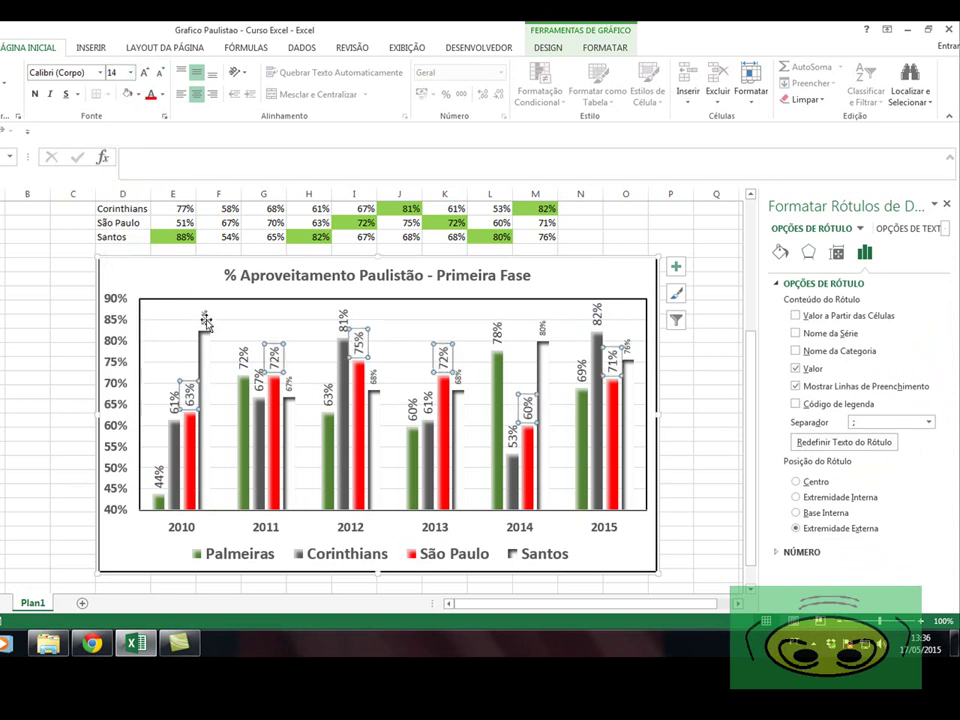
pyautogui.click(204, 318)
pyautogui.click(131, 73)
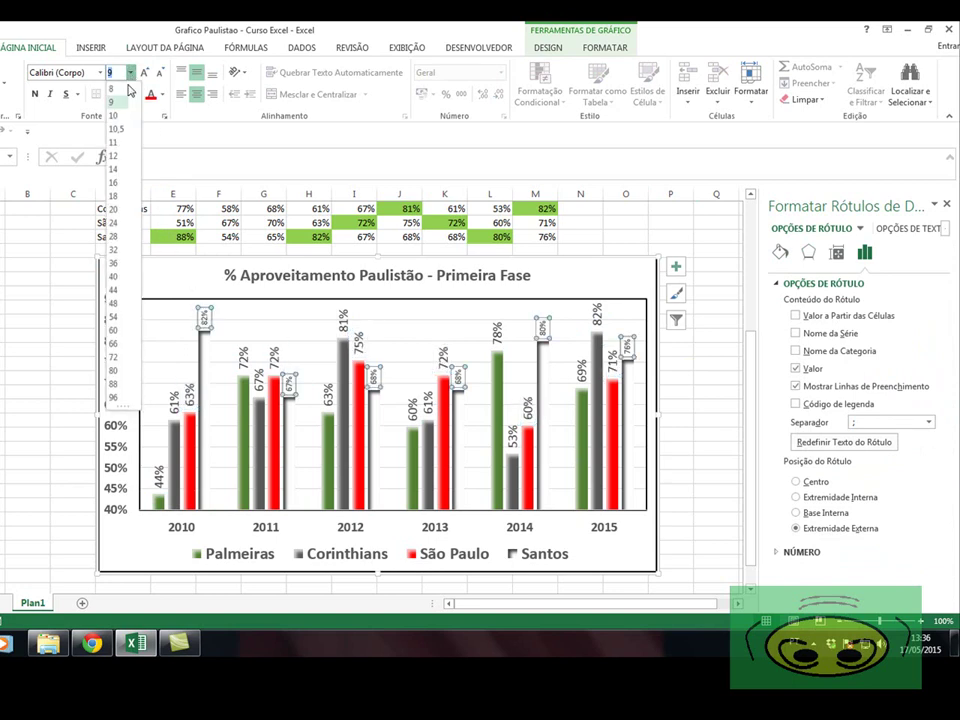
pyautogui.click(120, 169)
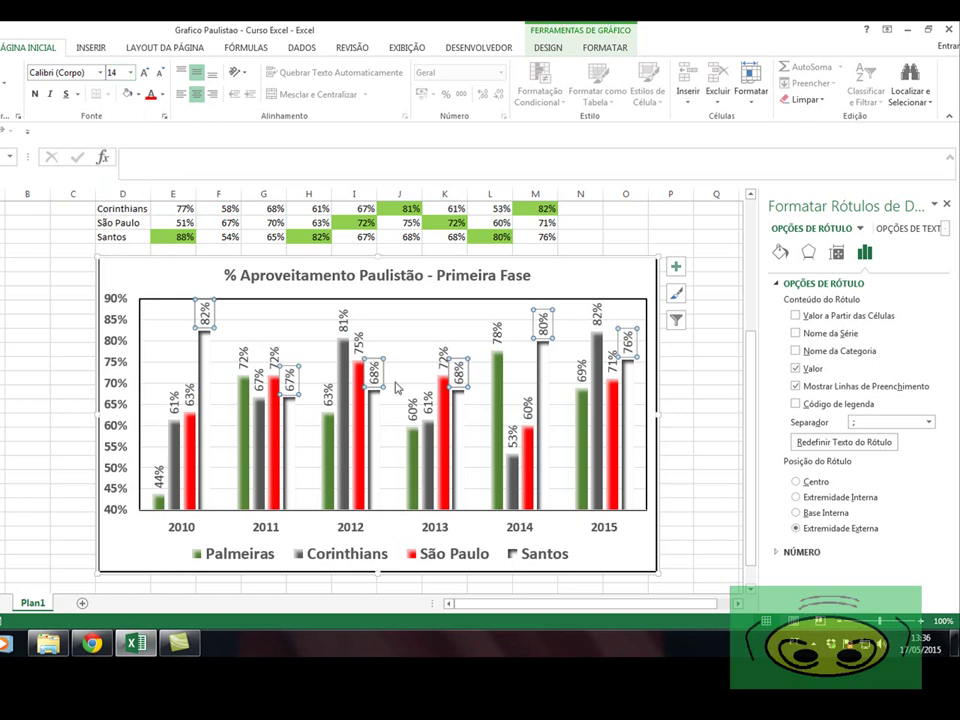
pyautogui.click(677, 390)
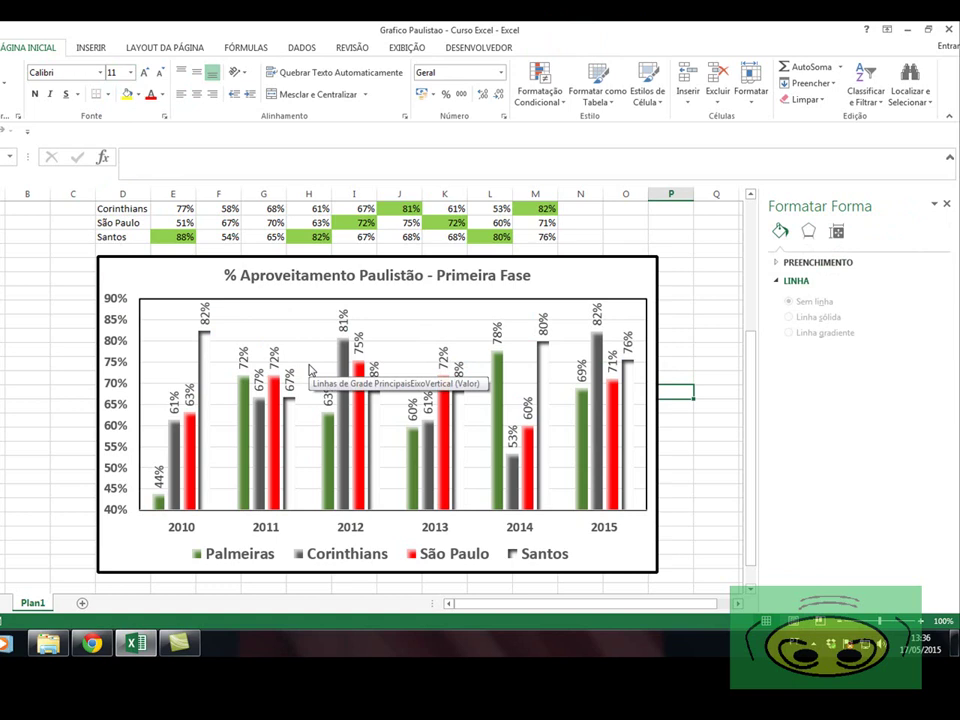
pyautogui.scroll(2, 310, 370)
pyautogui.scroll(-3, 310, 370)
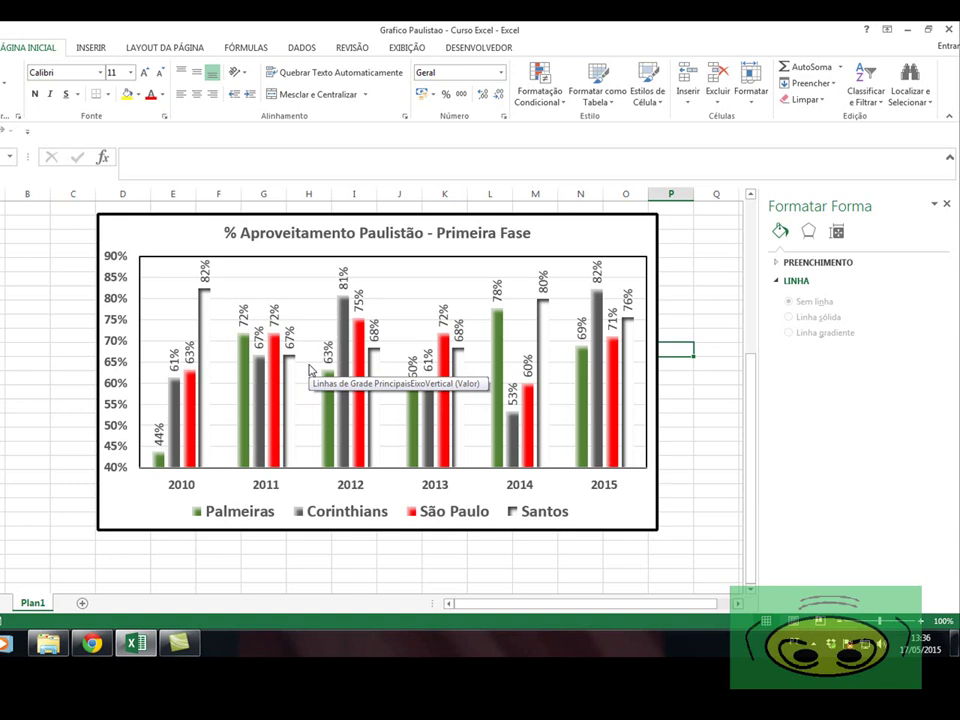
pyautogui.scroll(6, 310, 370)
pyautogui.scroll(-5, 310, 370)
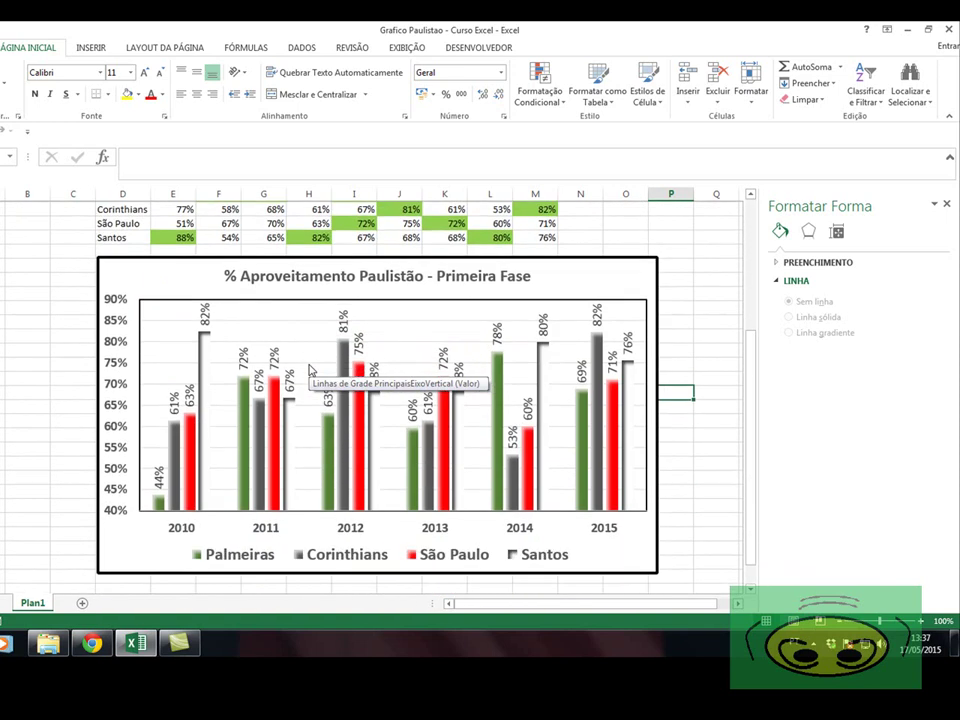
pyautogui.scroll(-1, 310, 370)
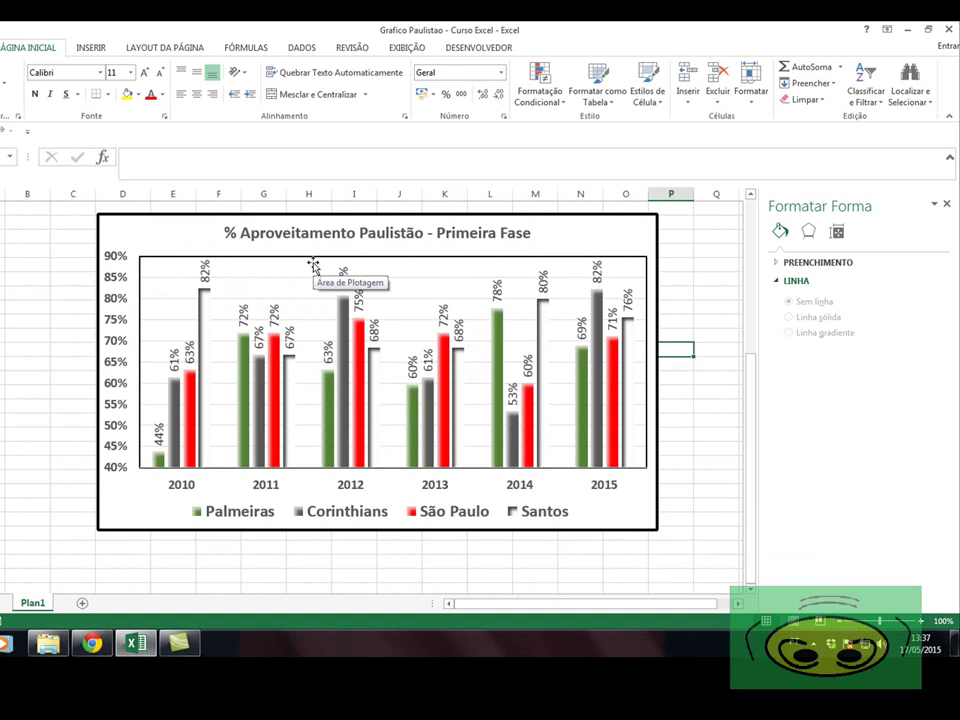
pyautogui.click(104, 205)
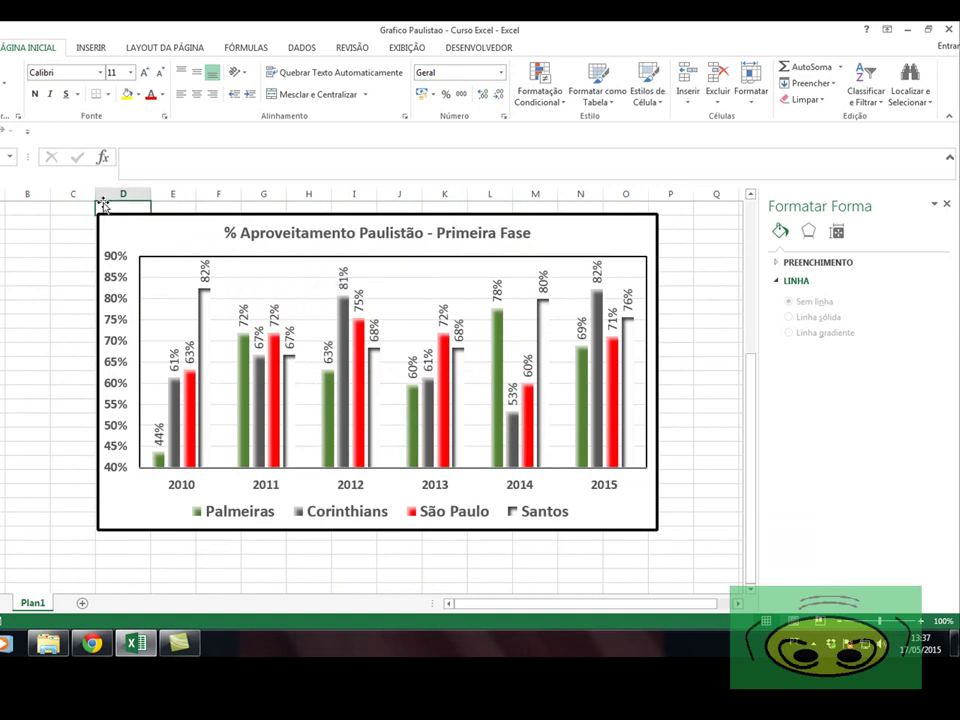